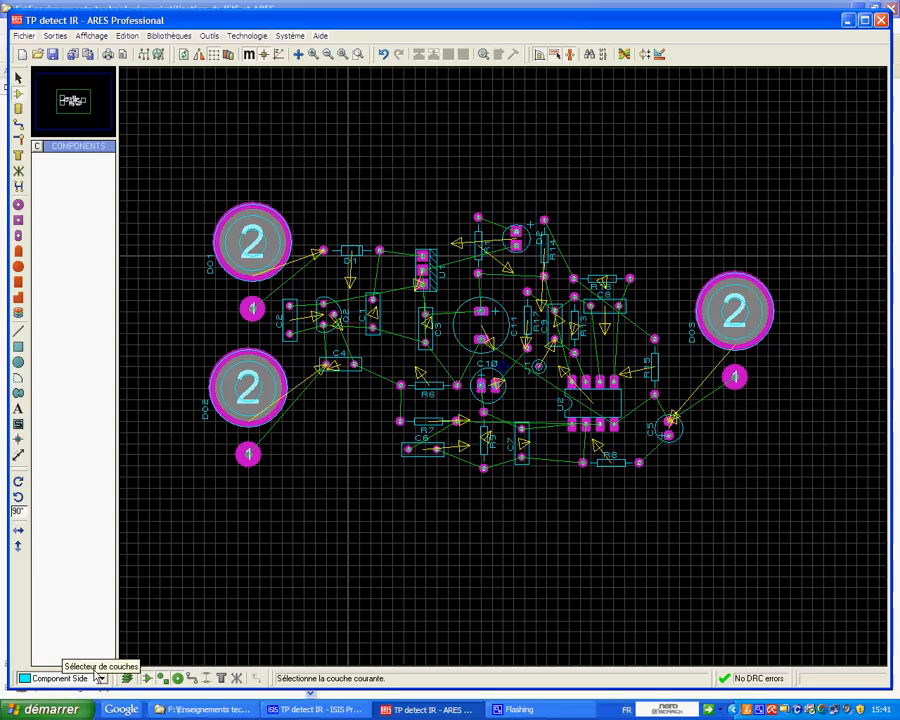
Step: Draw a rectangular outline around all the components on the Board Edge layer and set the coordinate origin at its upper-left corner
click(20, 347)
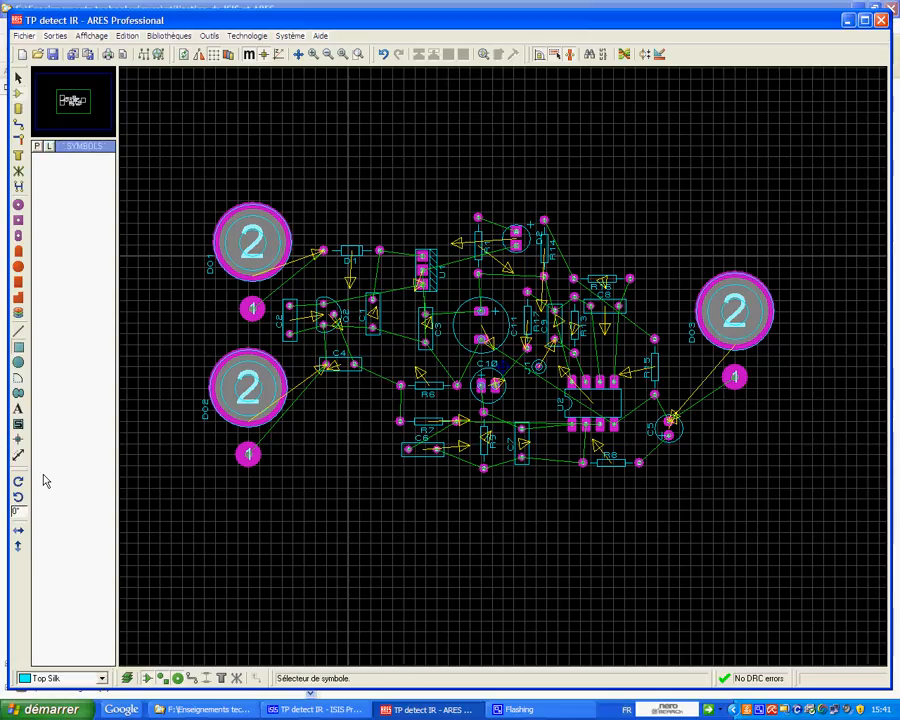
click(103, 679)
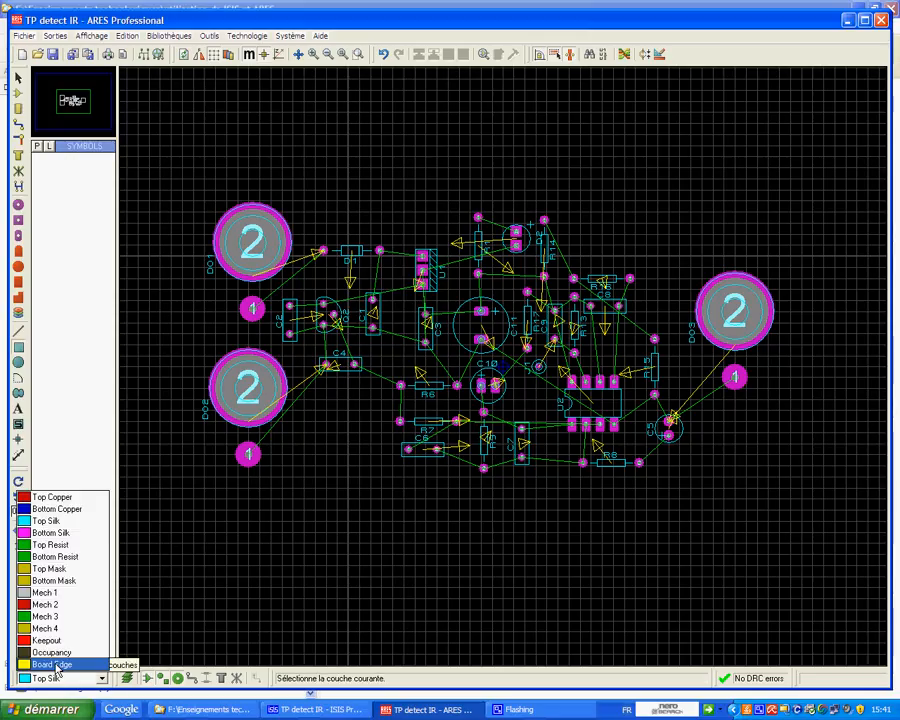
click(57, 665)
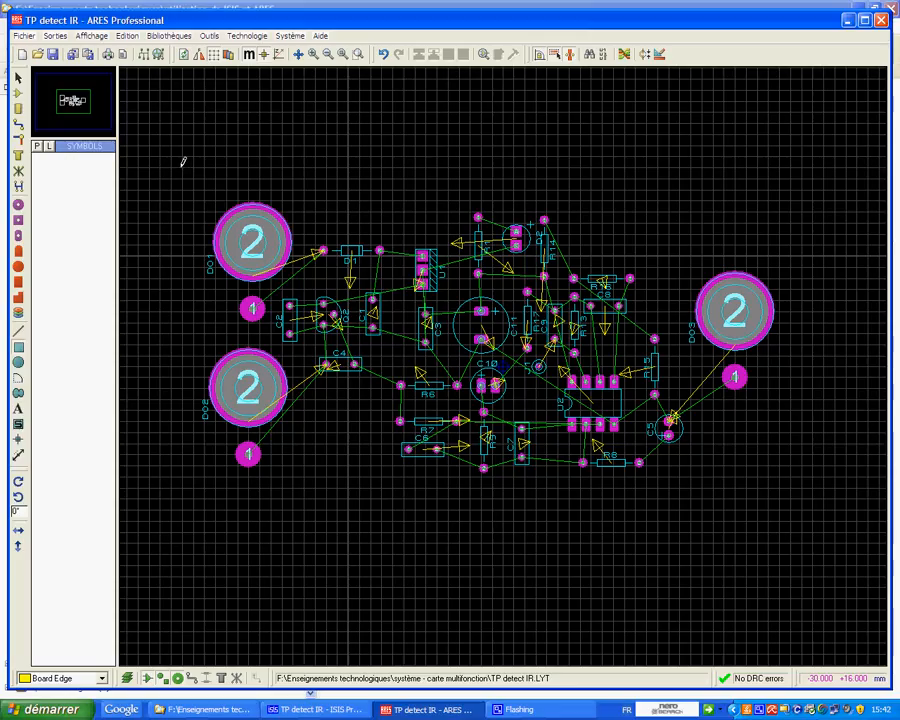
drag(183, 162, 805, 507)
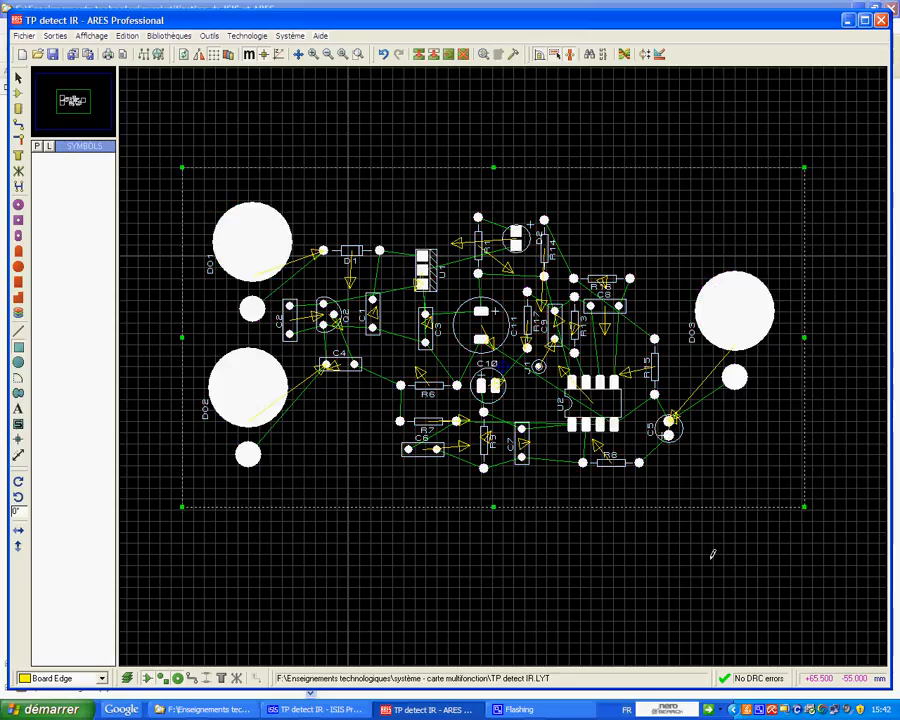
key(ctrl+z)
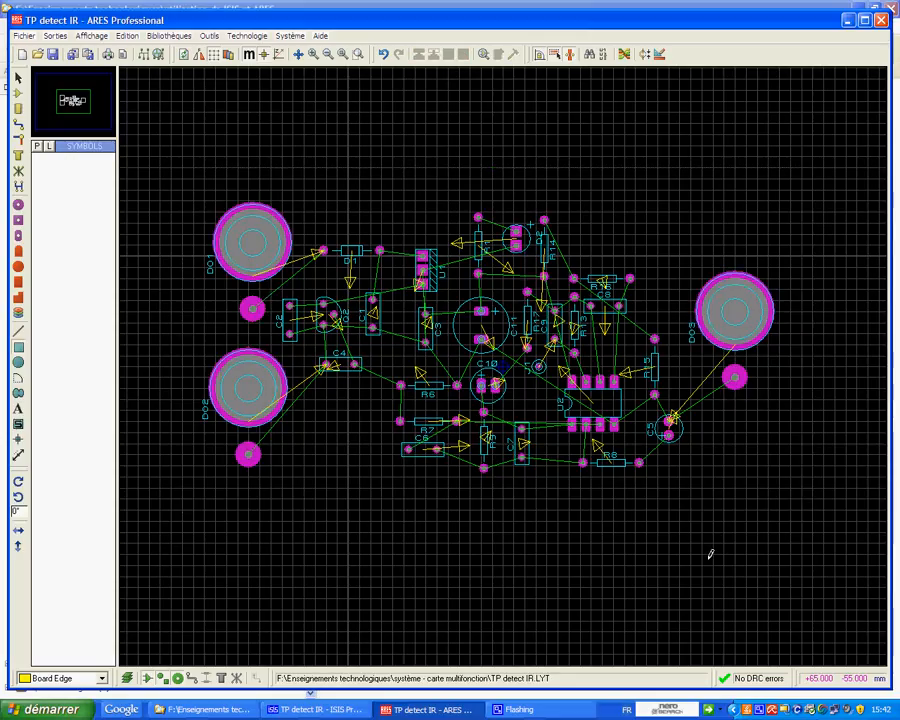
drag(180, 168, 809, 505)
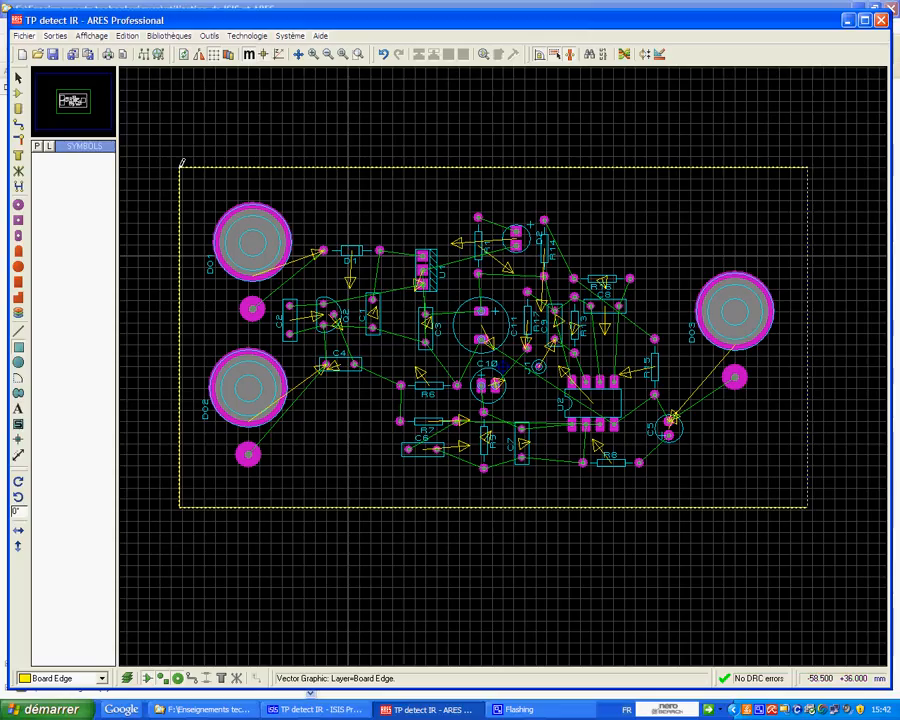
key(o)
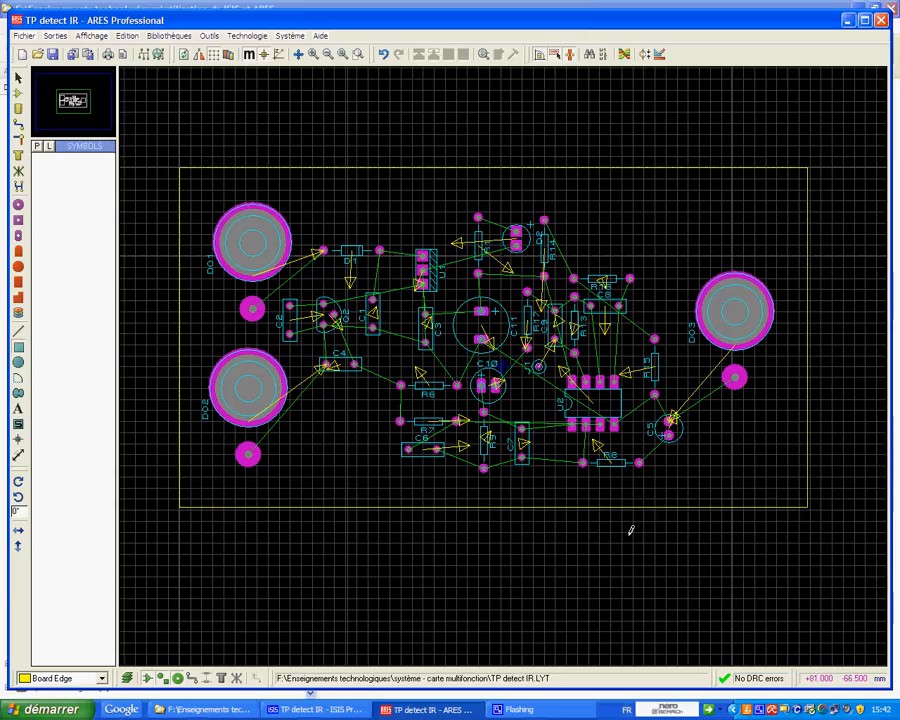
drag(628, 537, 540, 541)
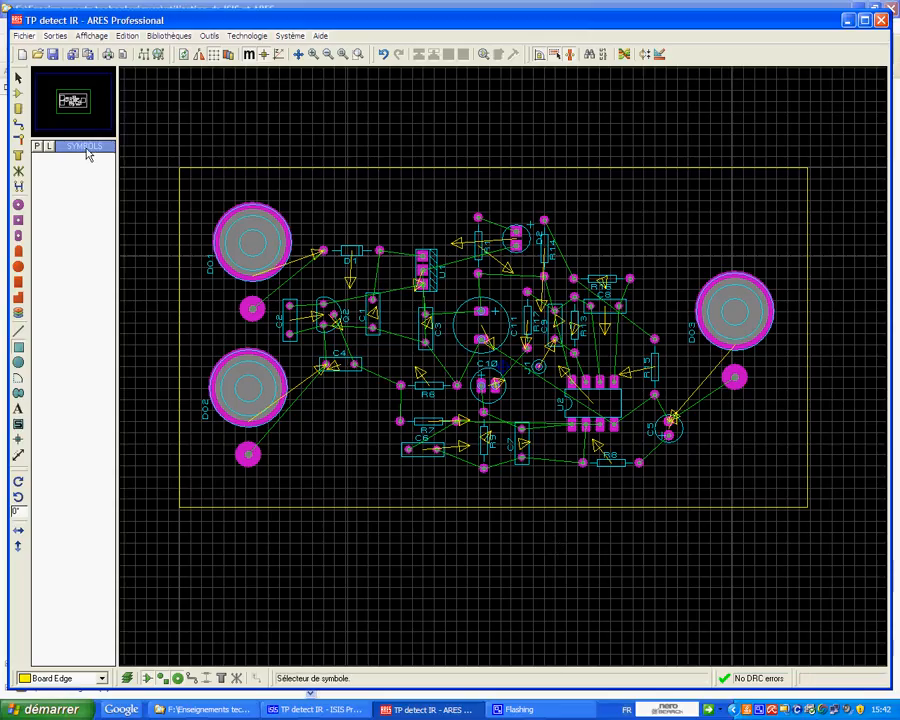
Step: In the design rules, set the POWER net class's pair 1 vertical routing layer to Top Copper
click(658, 55)
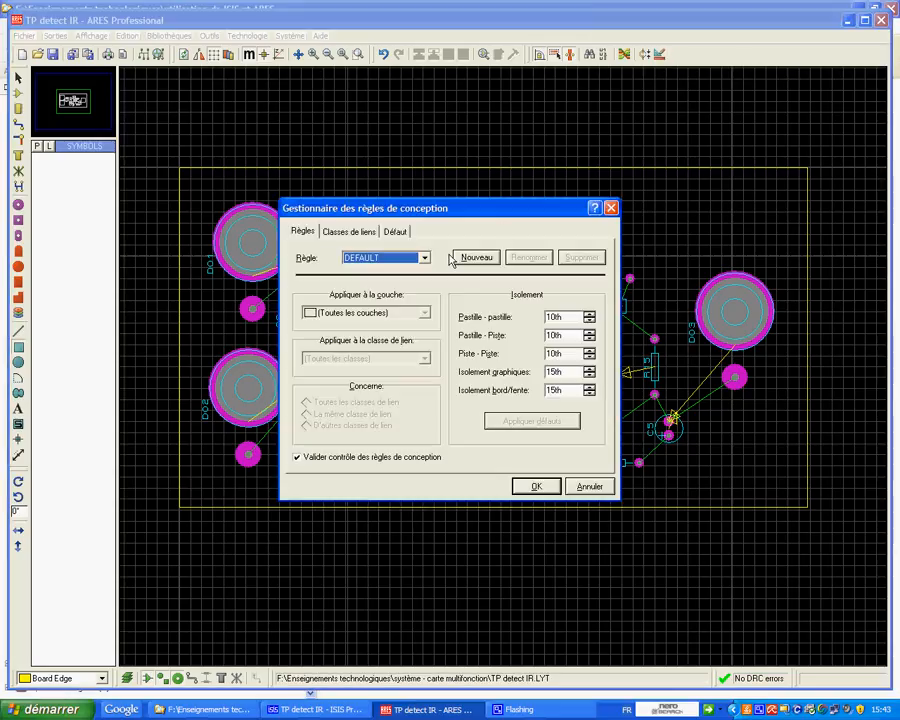
click(362, 236)
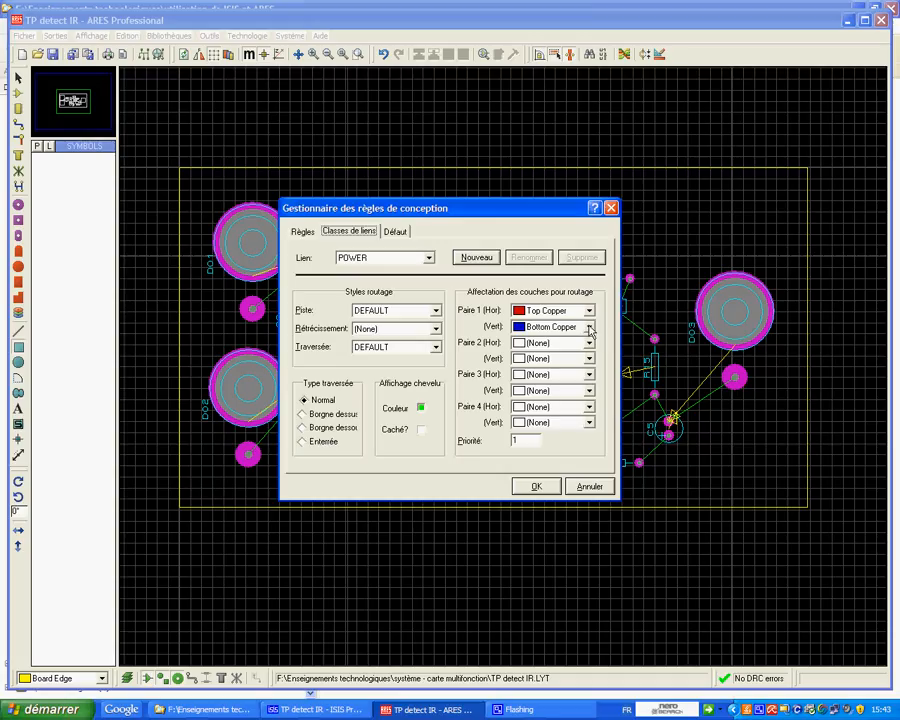
click(589, 327)
click(543, 351)
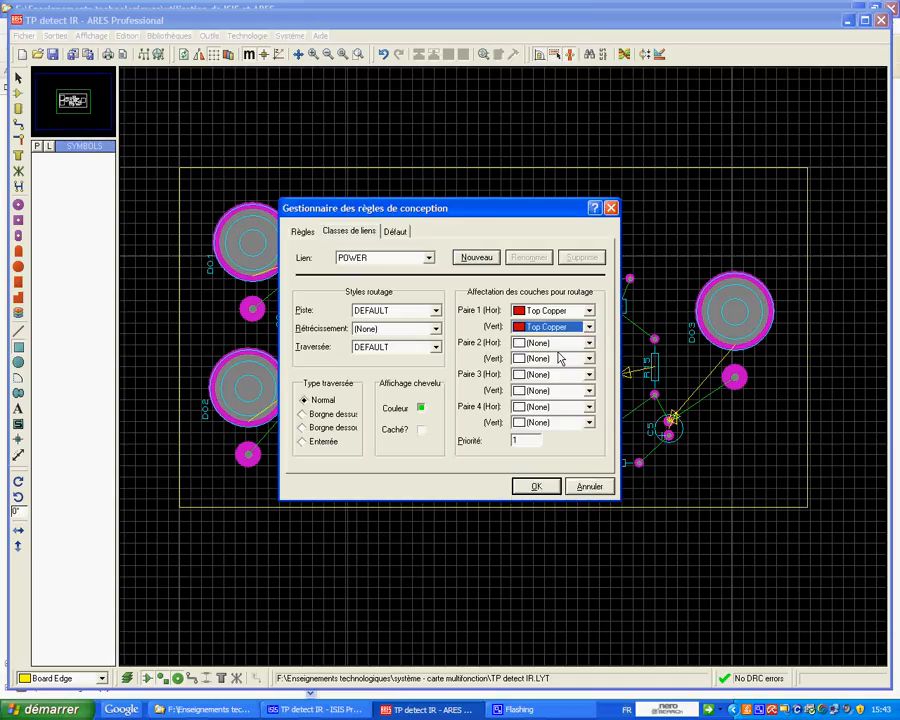
Step: Set the POWER class's routing styles to trace T50, neck-down T15 and via V80
click(436, 312)
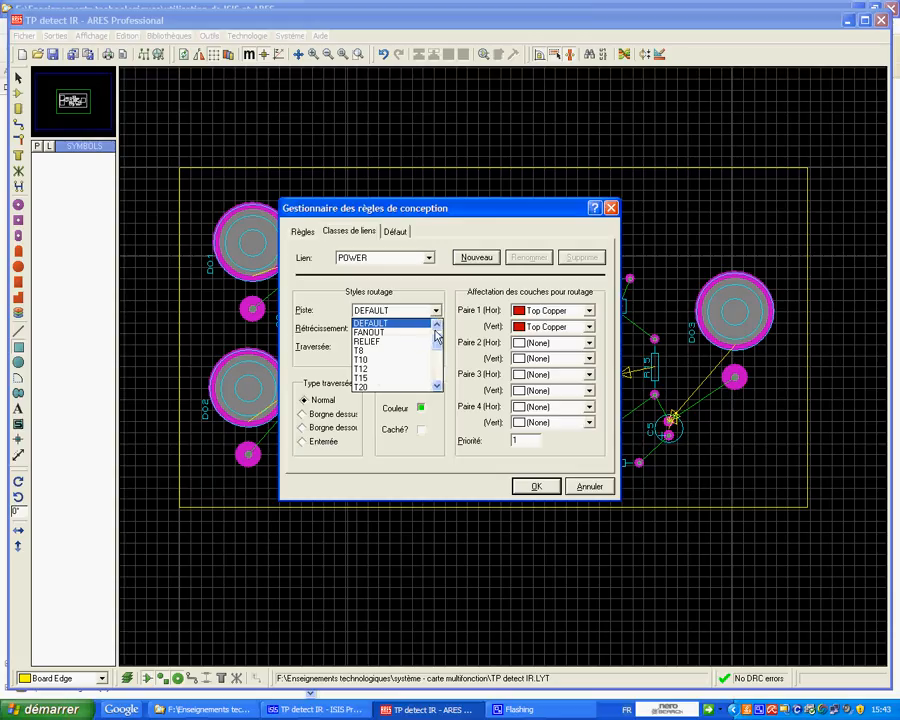
drag(439, 344, 439, 357)
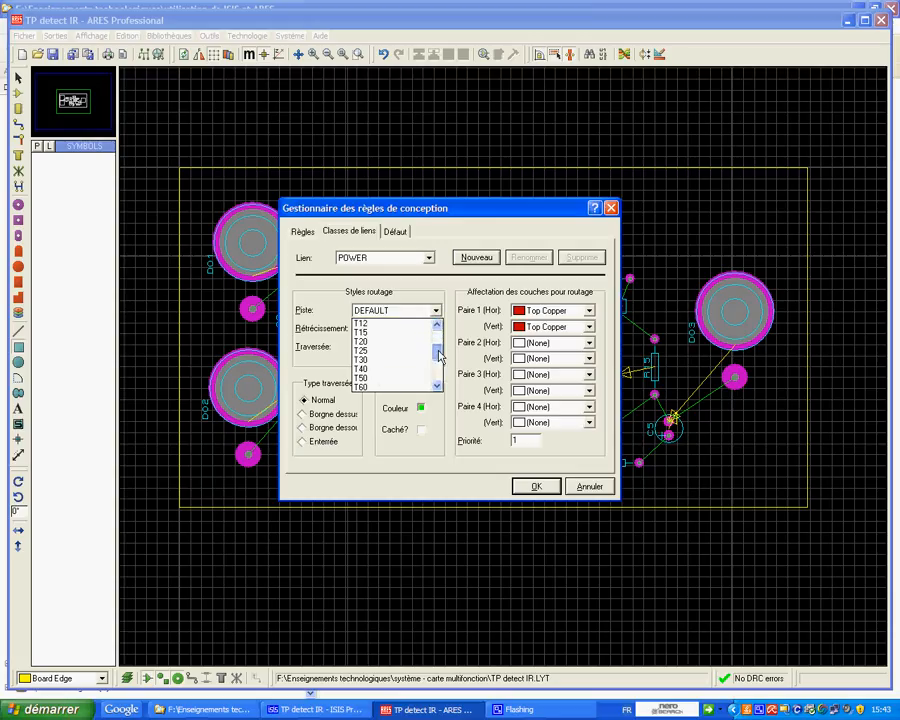
click(374, 380)
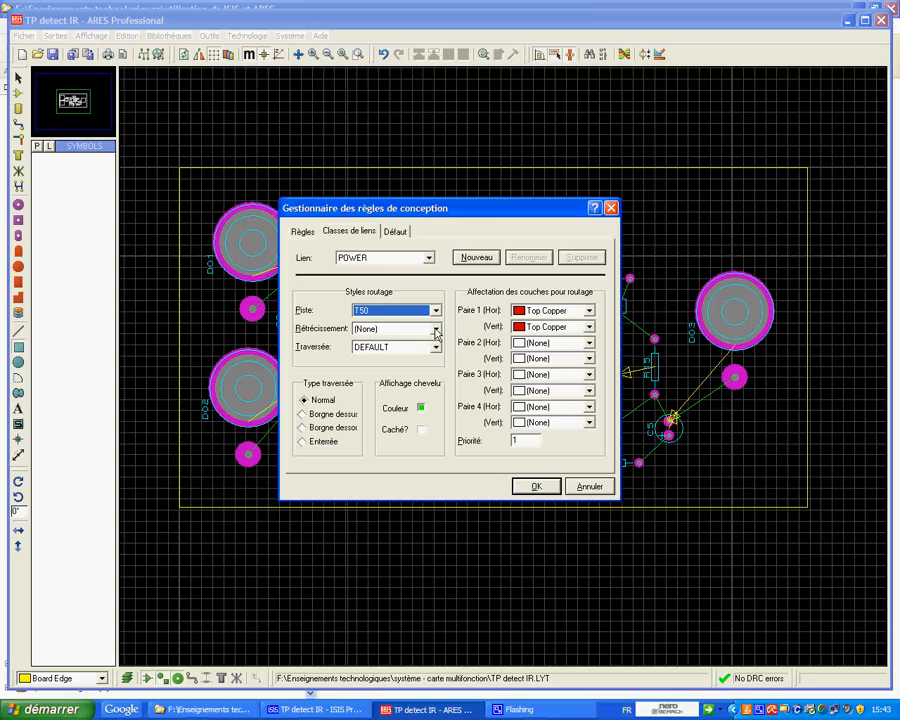
click(436, 330)
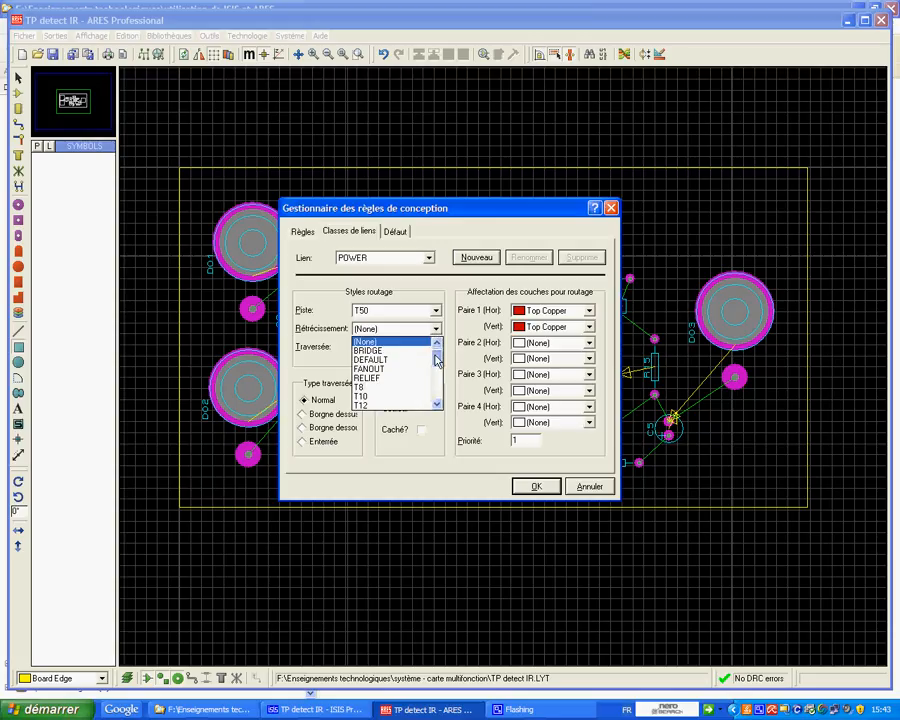
scroll(436, 362, down, 1)
click(394, 387)
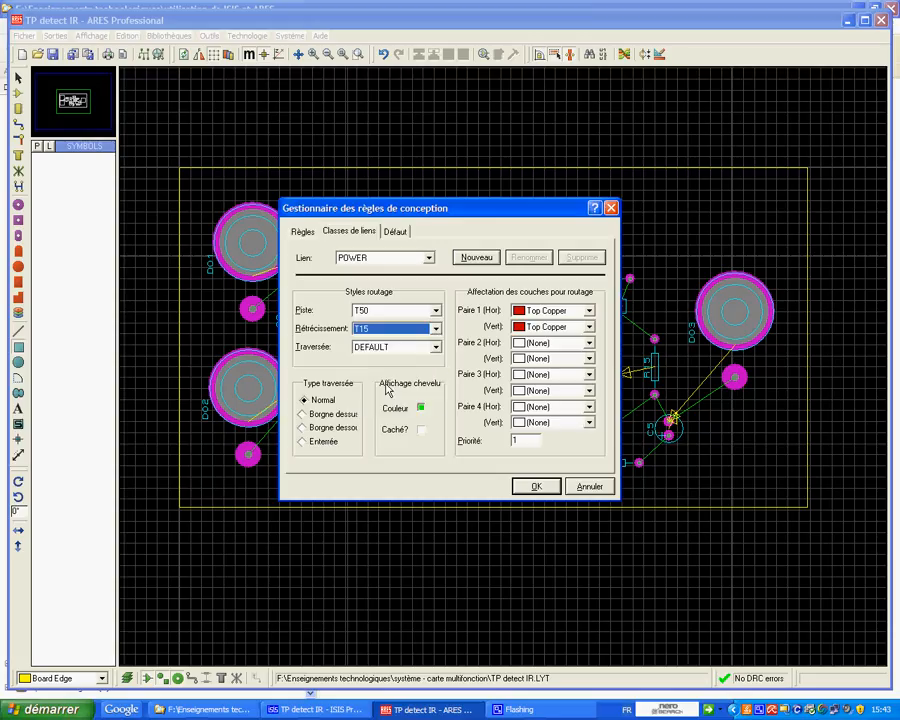
click(436, 347)
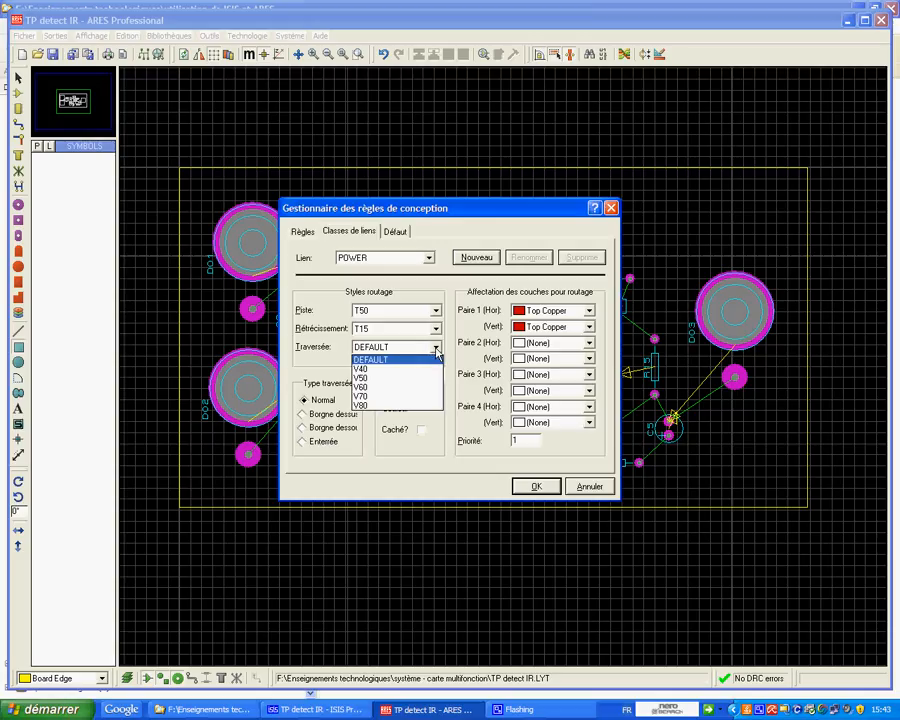
click(398, 406)
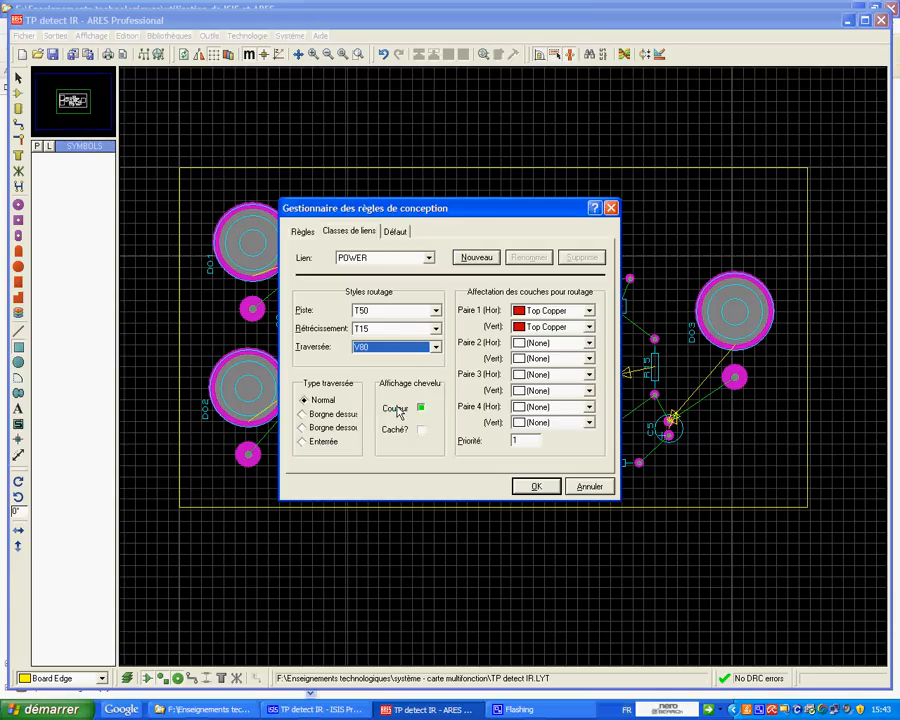
Step: Set the SIGNAL net class's pair 1 vertical routing layer to Top Copper
click(429, 257)
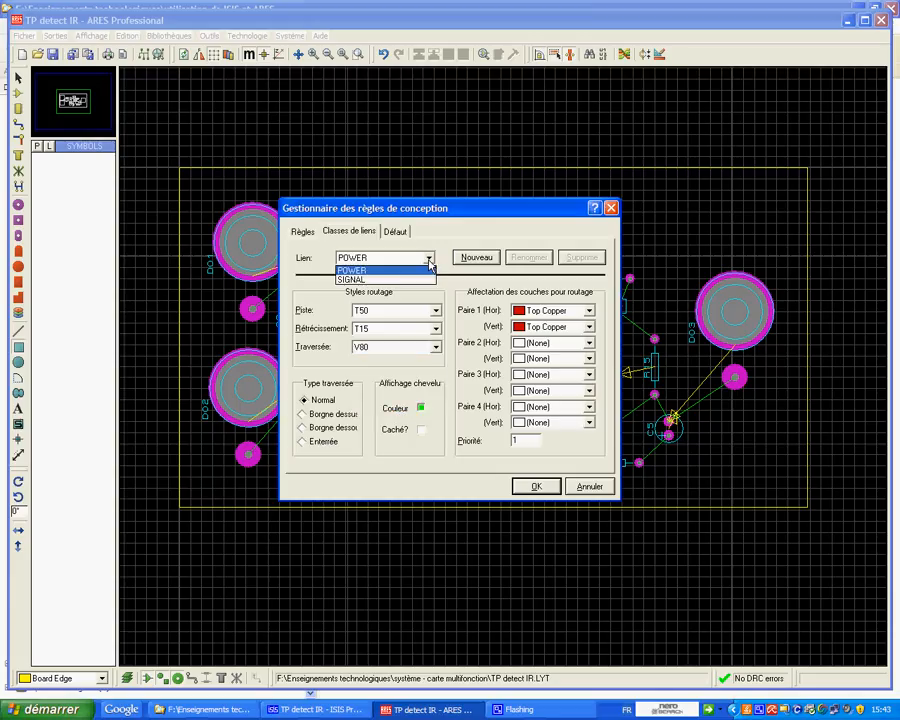
click(408, 279)
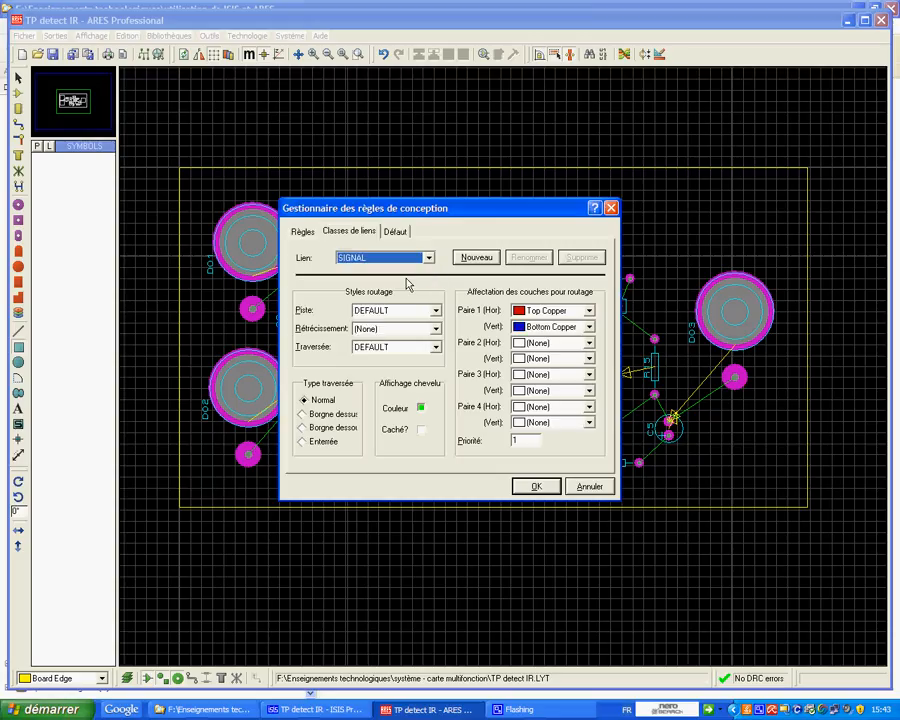
click(588, 328)
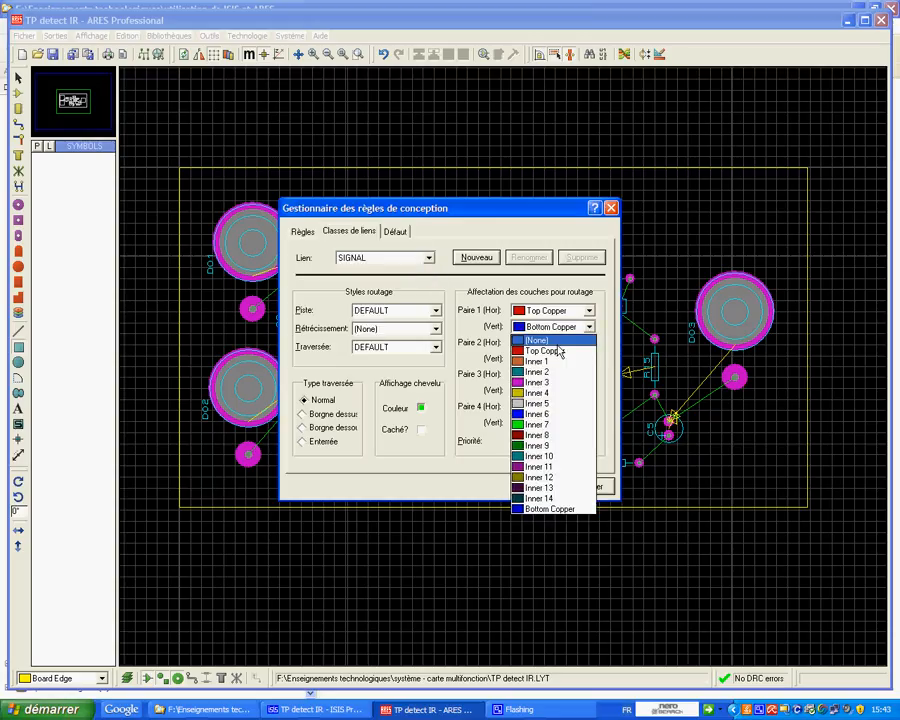
click(555, 352)
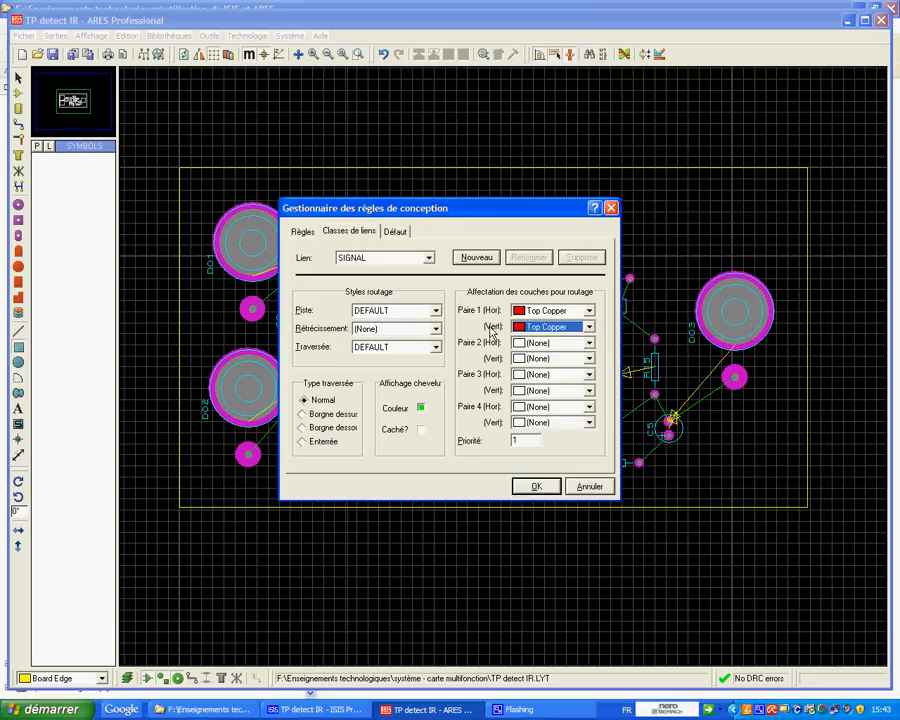
Step: Set the SIGNAL class's routing styles to trace T50, neck-down T15 and via V80, and apply the design rules
click(392, 317)
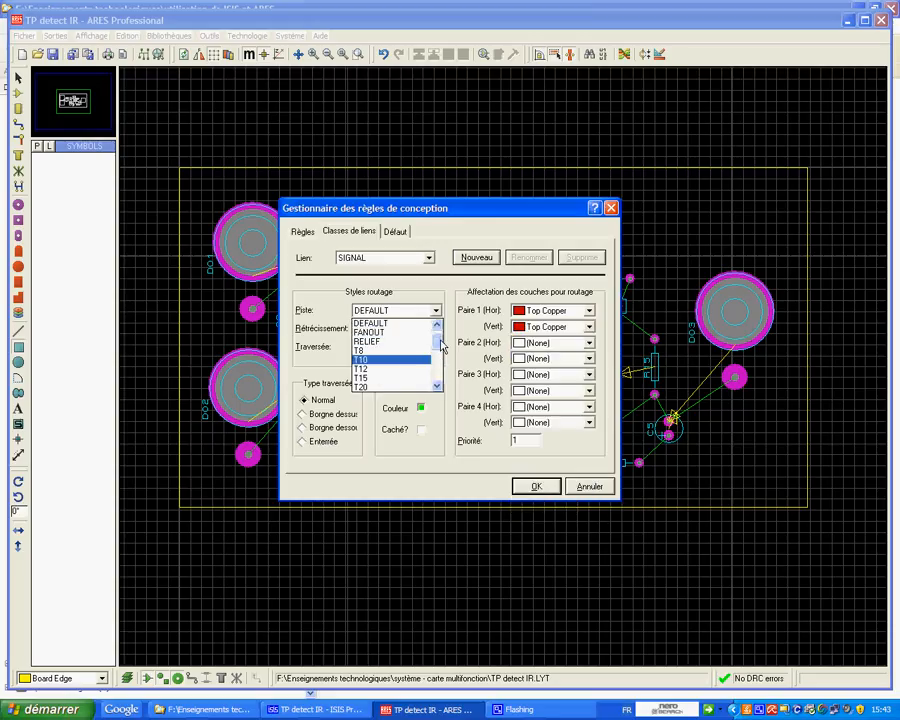
scroll(439, 354, down, 1)
scroll(430, 365, down, 1)
click(385, 380)
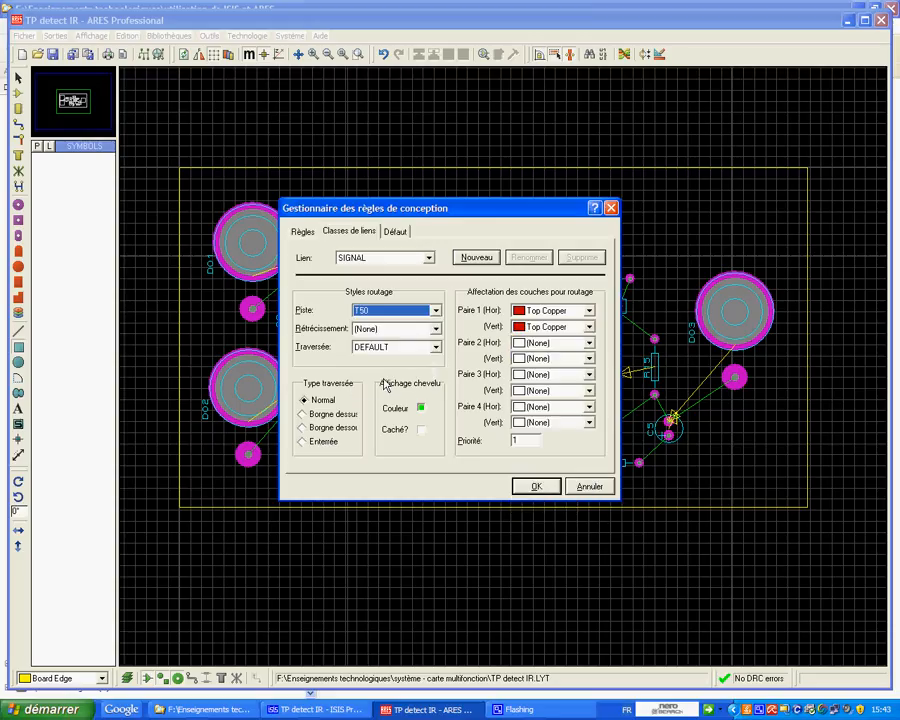
click(387, 330)
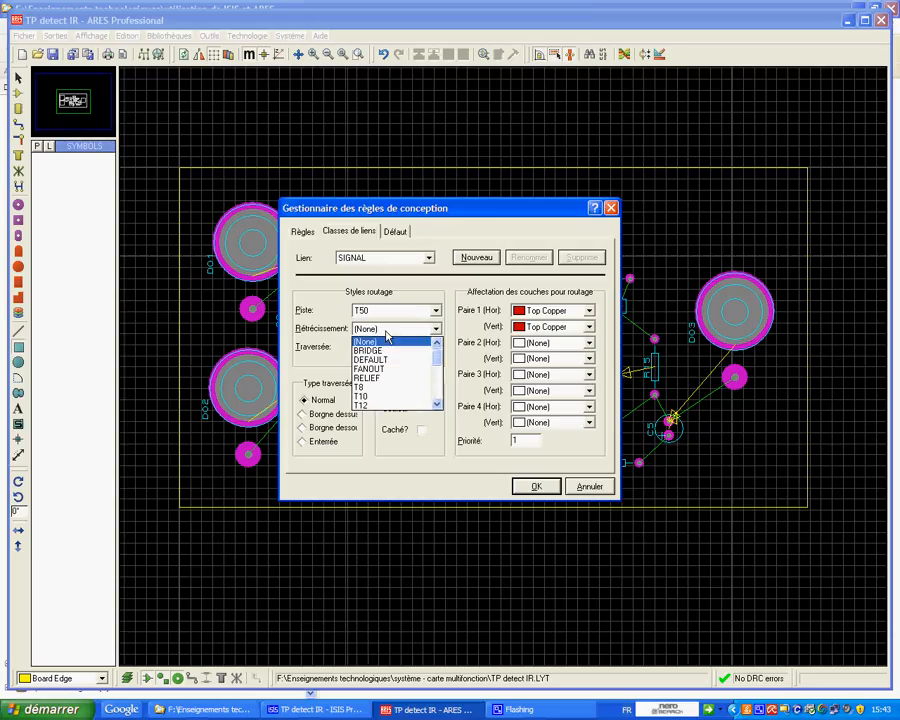
click(438, 405)
click(438, 405)
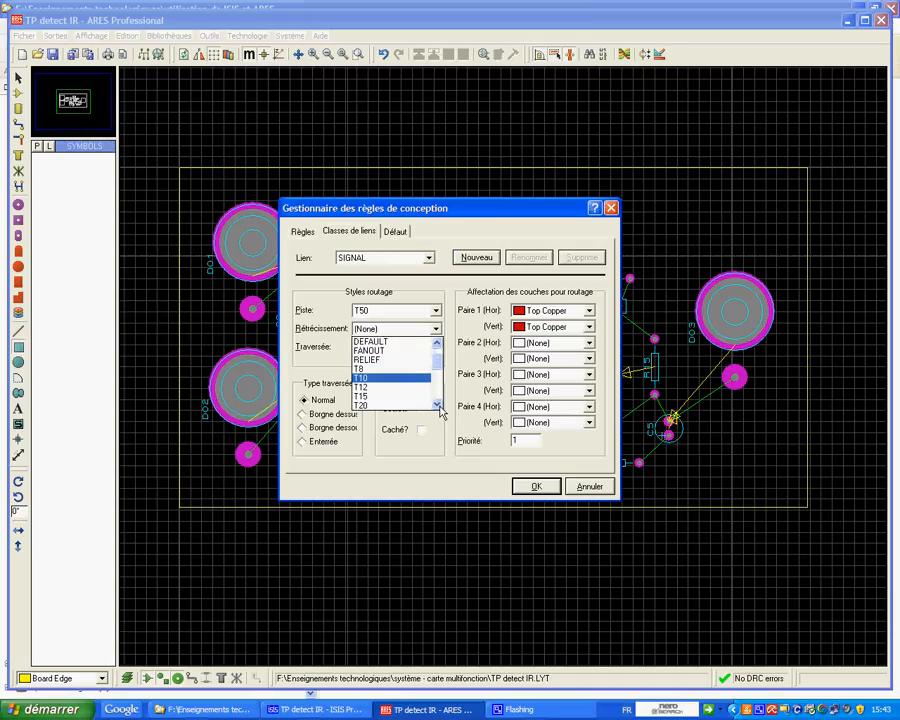
click(393, 397)
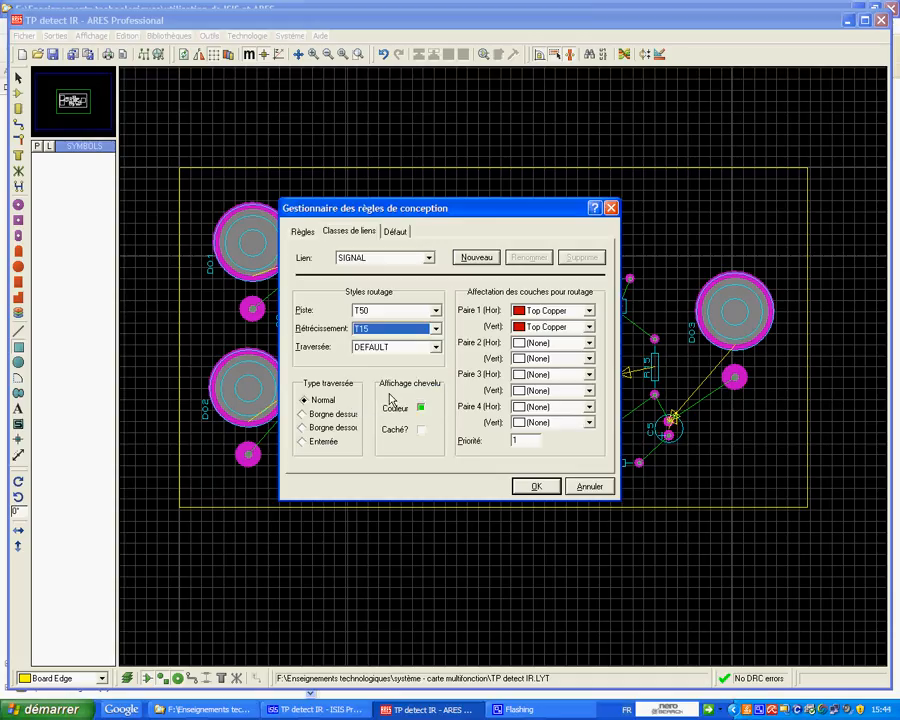
click(434, 348)
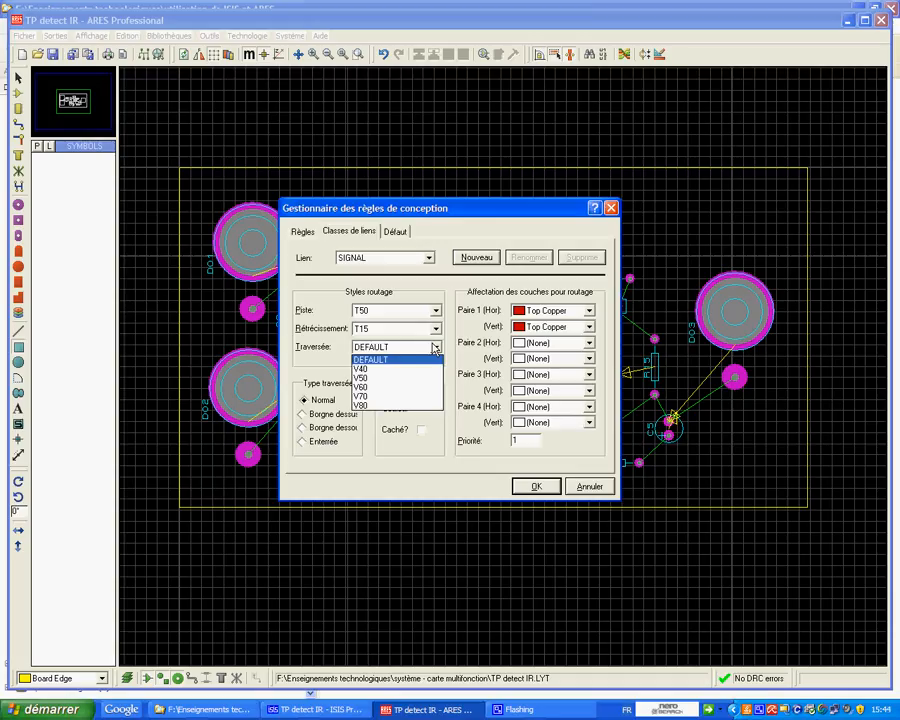
click(393, 406)
click(540, 487)
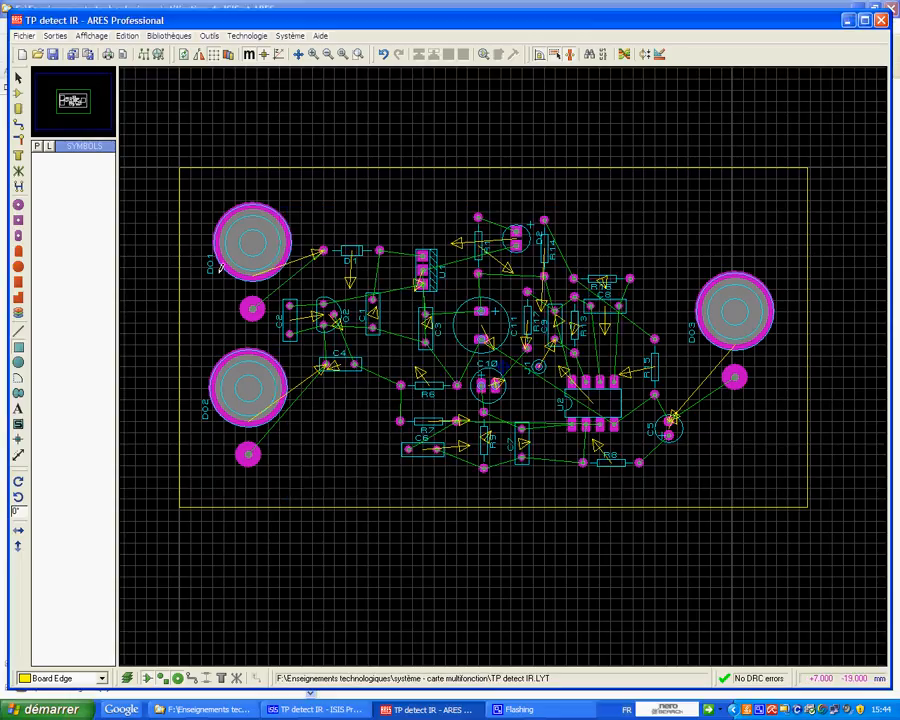
Step: Examine the circuit schematic in ISIS and return to the ARES board layout
click(320, 710)
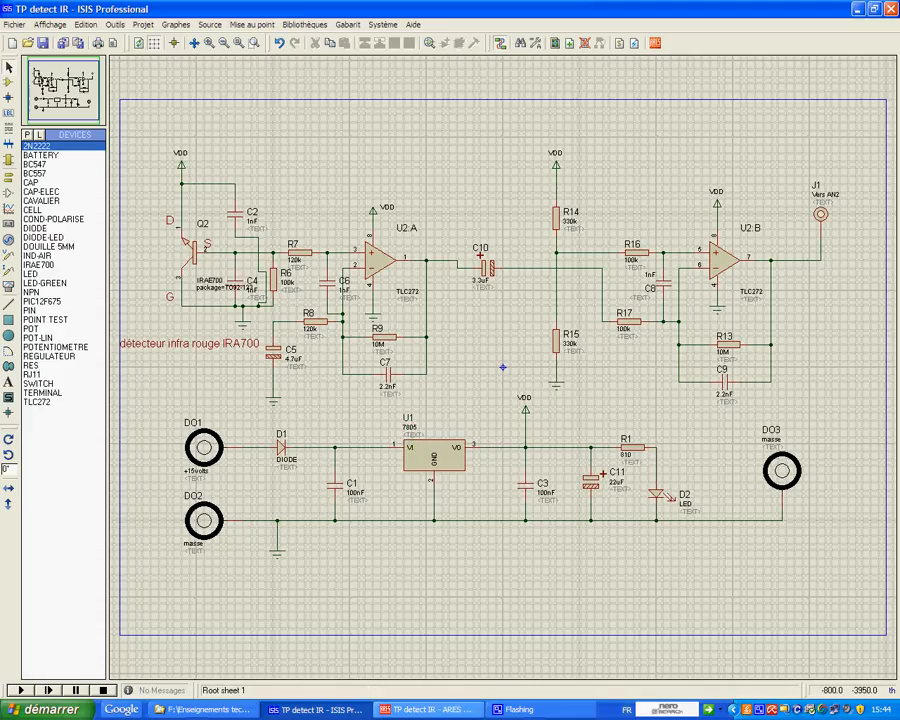
click(432, 710)
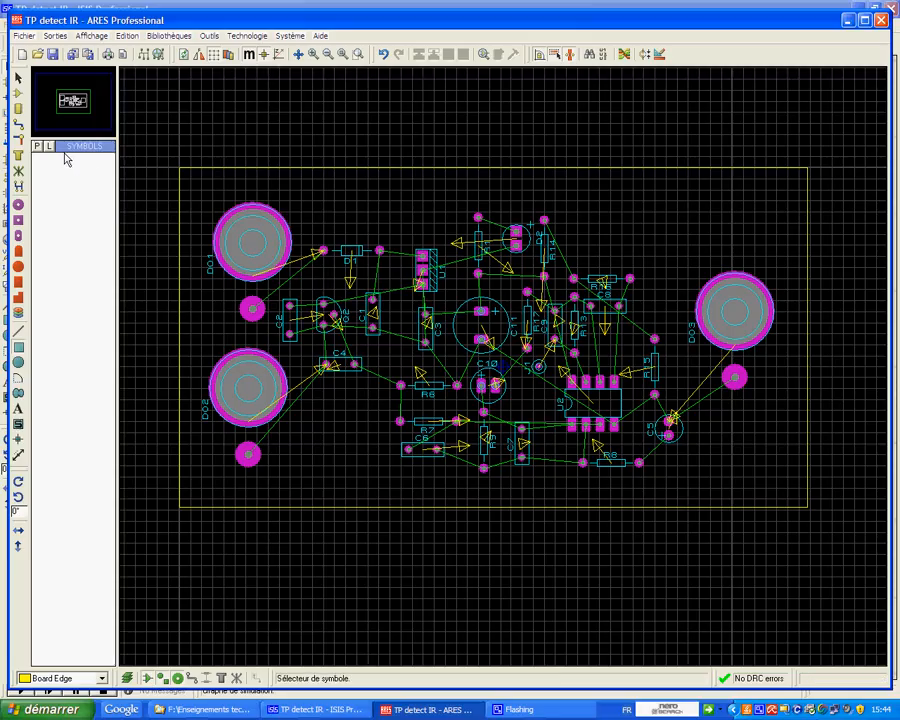
Step: Activate manual trace placement and make Top Copper the current layer for routing around DO1 and D1
click(18, 126)
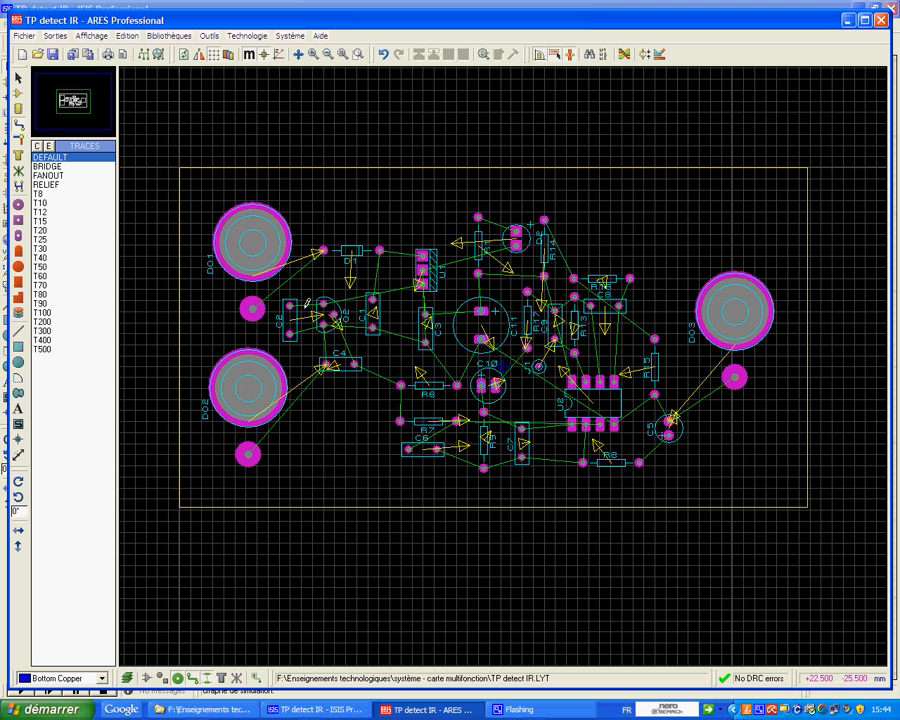
scroll(308, 299, down, 1)
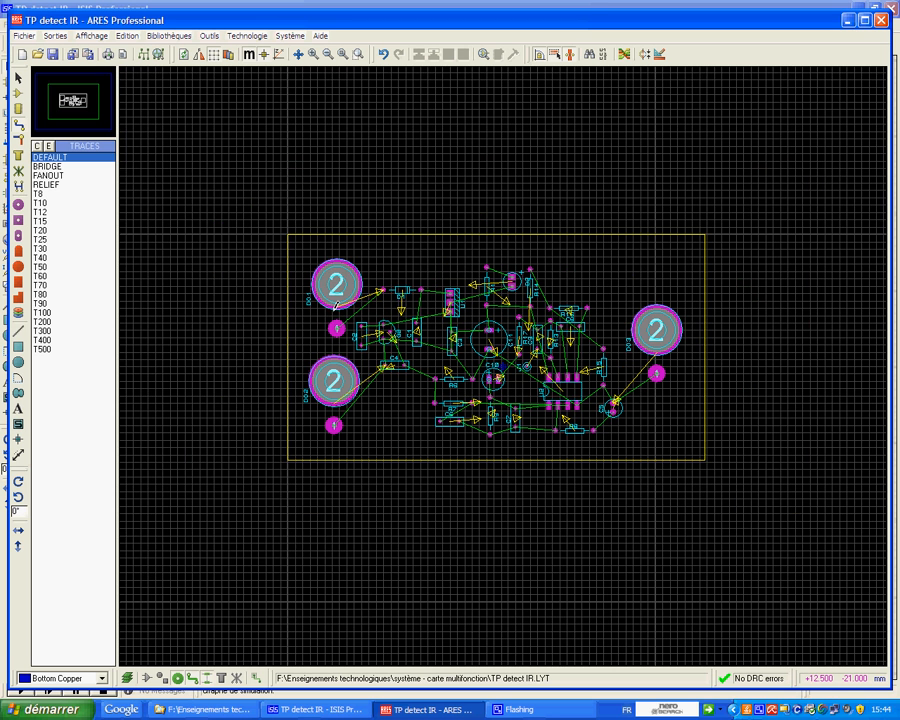
scroll(482, 372, up, 1)
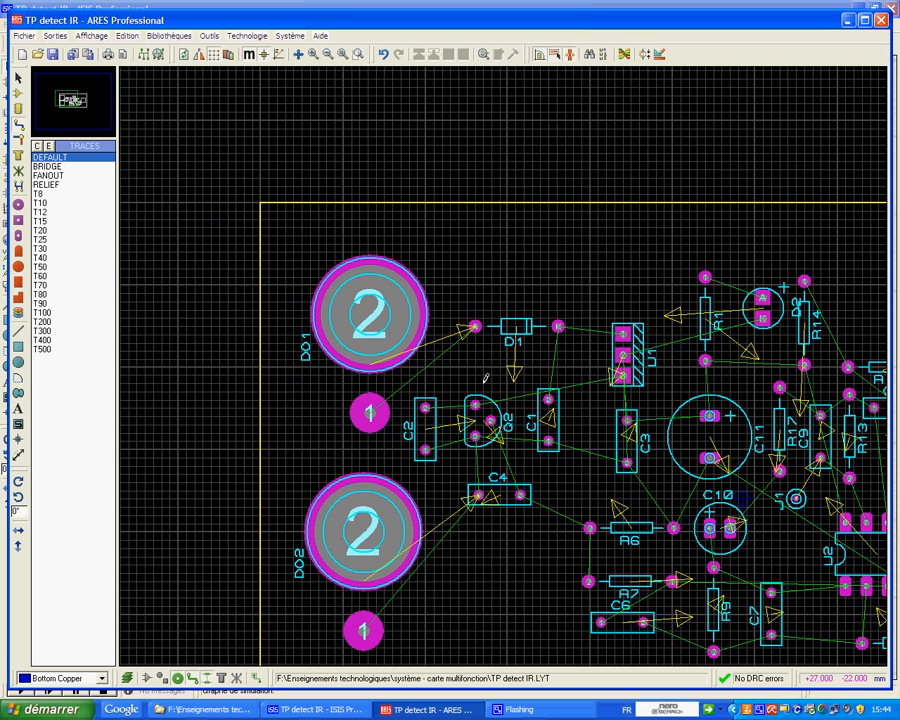
scroll(490, 373, up, 1)
scroll(496, 372, down, 1)
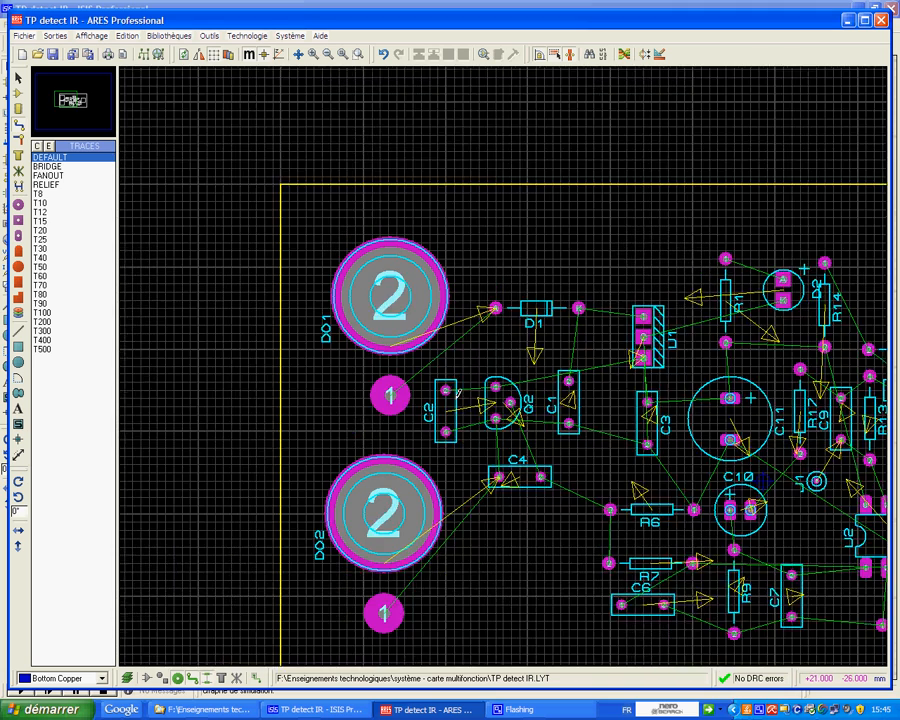
scroll(470, 345, up, 1)
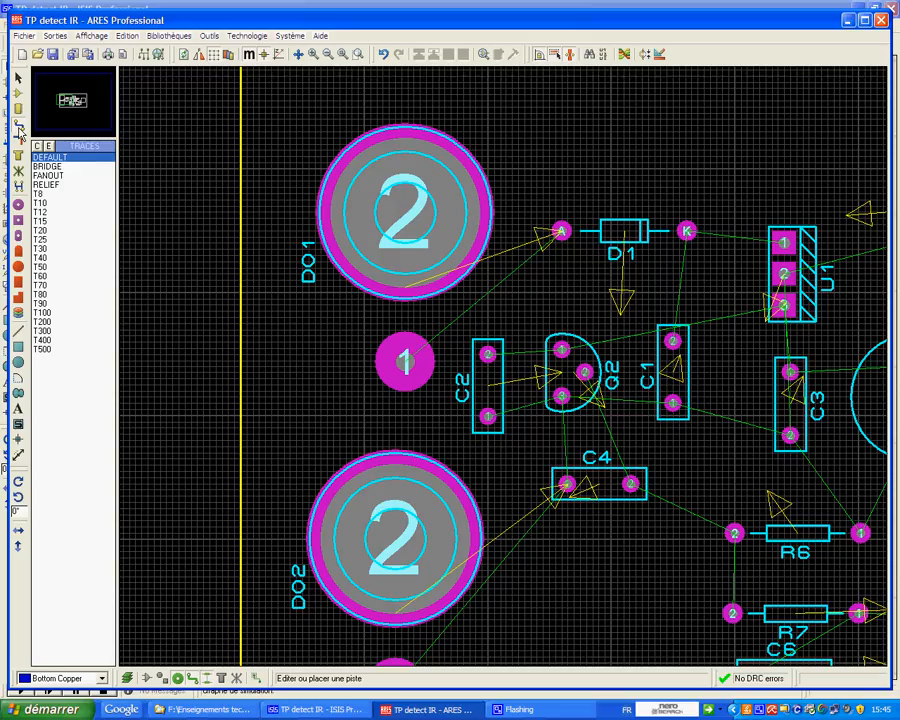
click(102, 678)
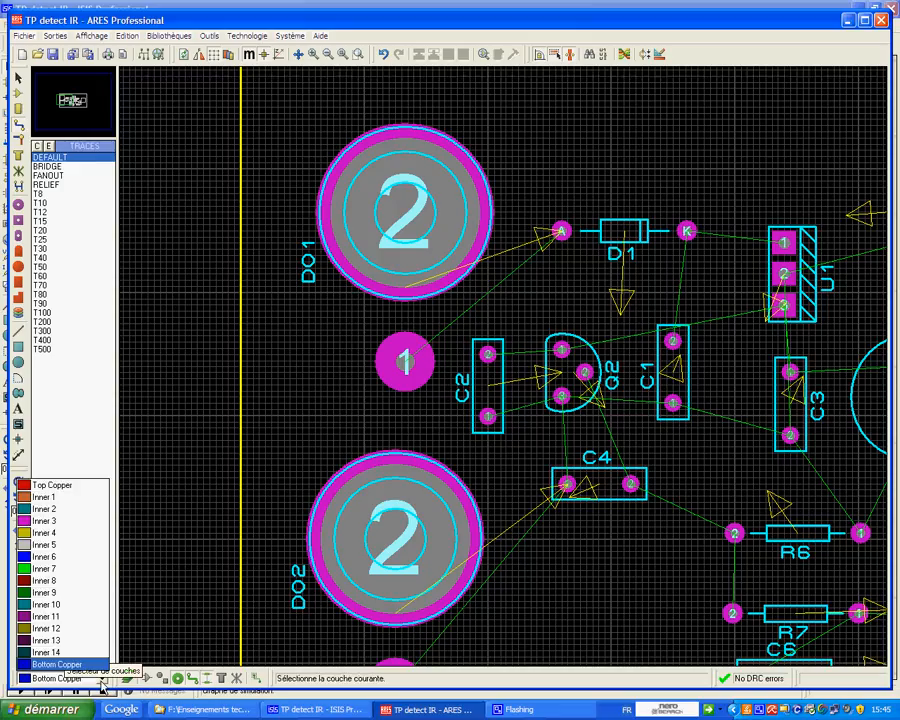
click(76, 487)
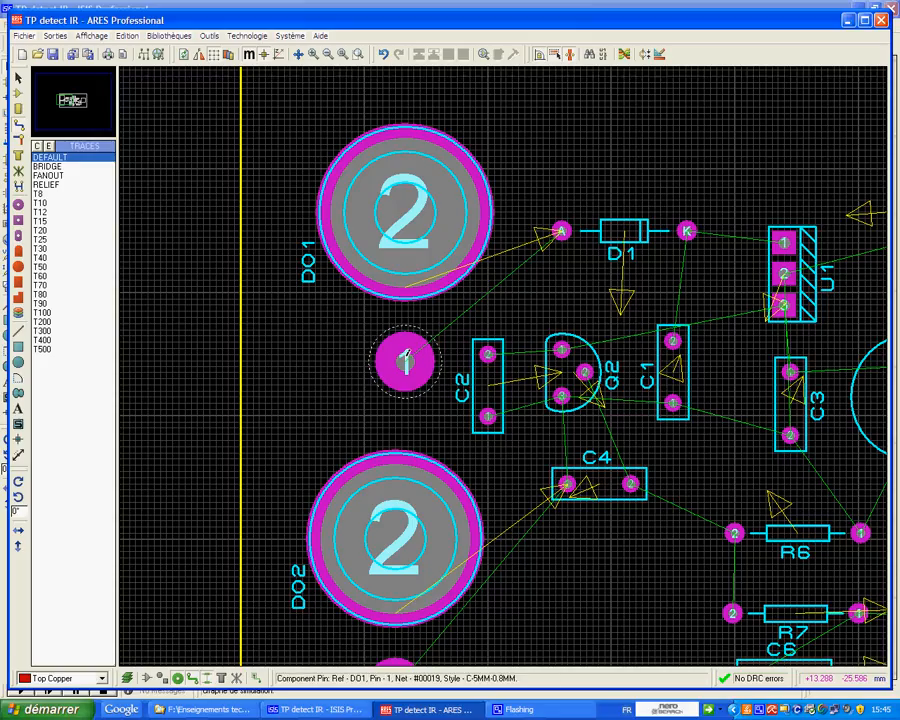
Step: Route a Top Copper trace from DO1's pin 1, between DO1's large pad and C2, to D1's anode
click(413, 357)
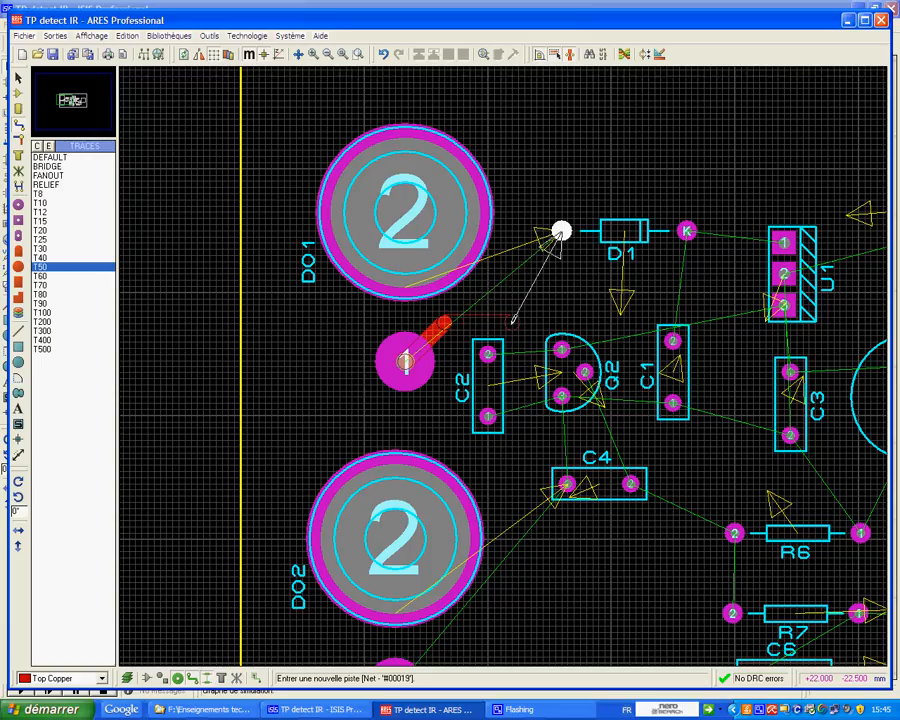
click(513, 320)
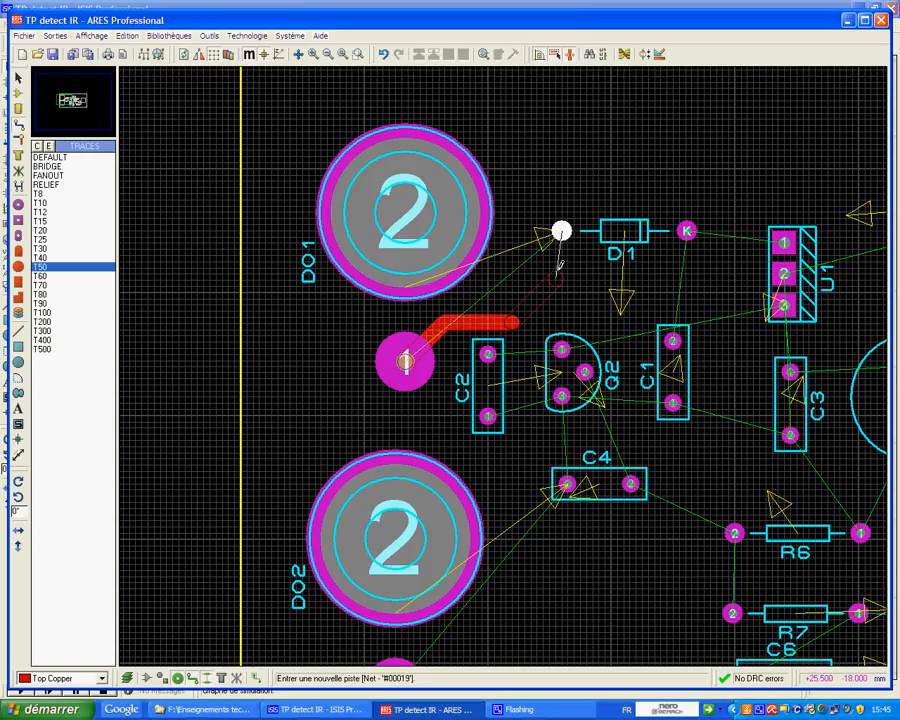
click(561, 231)
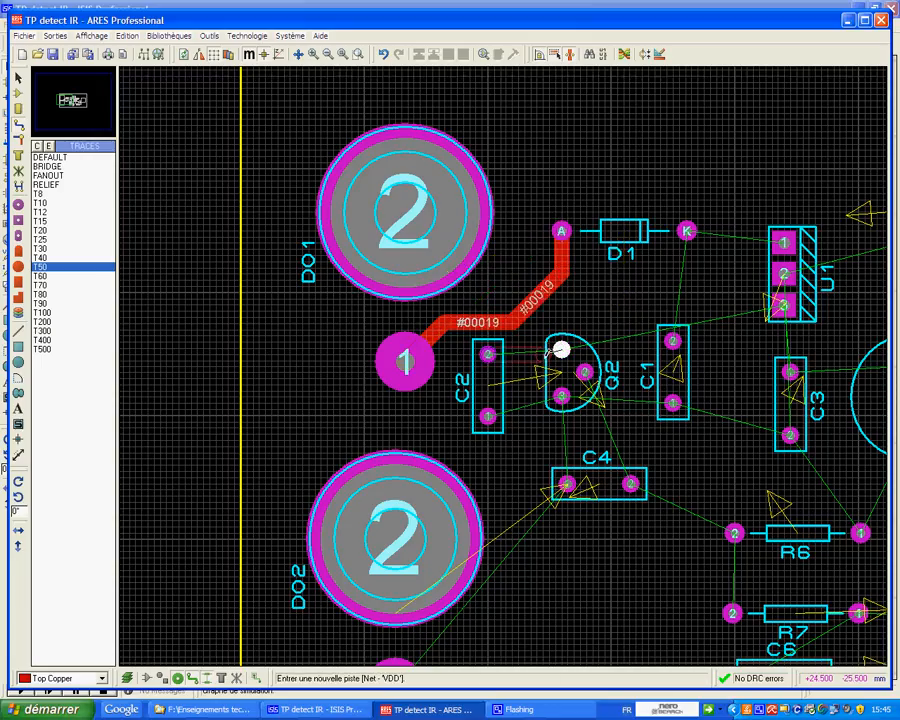
Step: Route C2's pin 2 to Q2's pin 1, and C2's pin 1 through Q2's pin 3 down to C4's pin 1
click(561, 349)
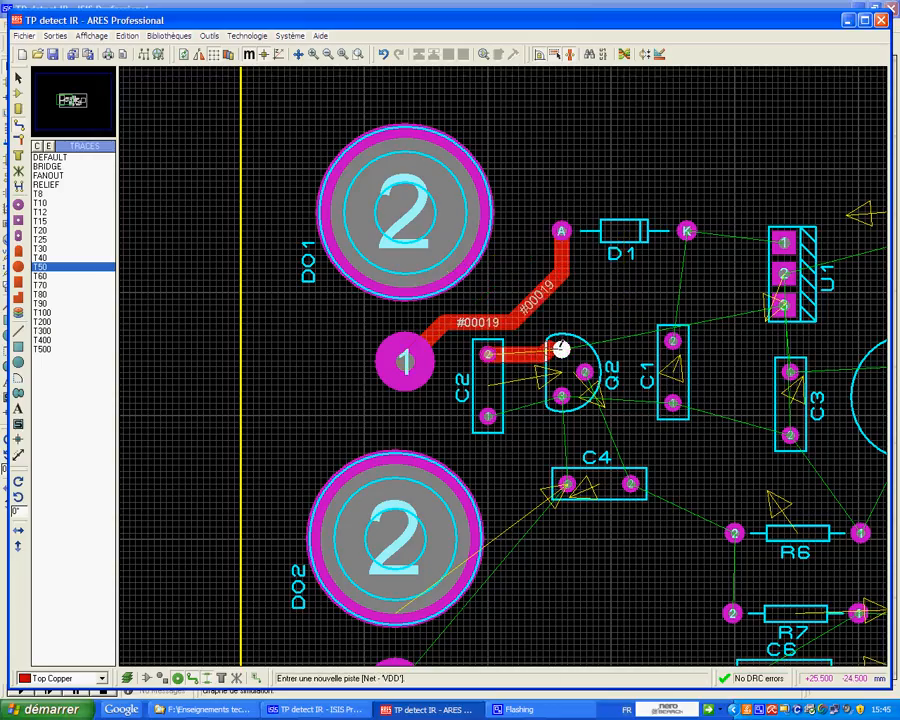
click(490, 413)
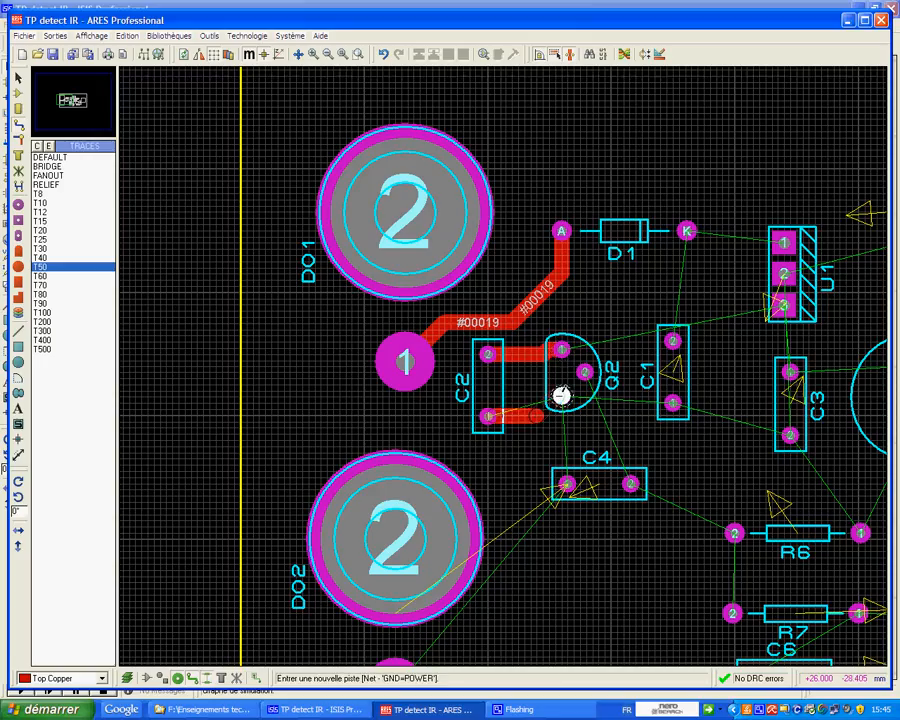
click(561, 396)
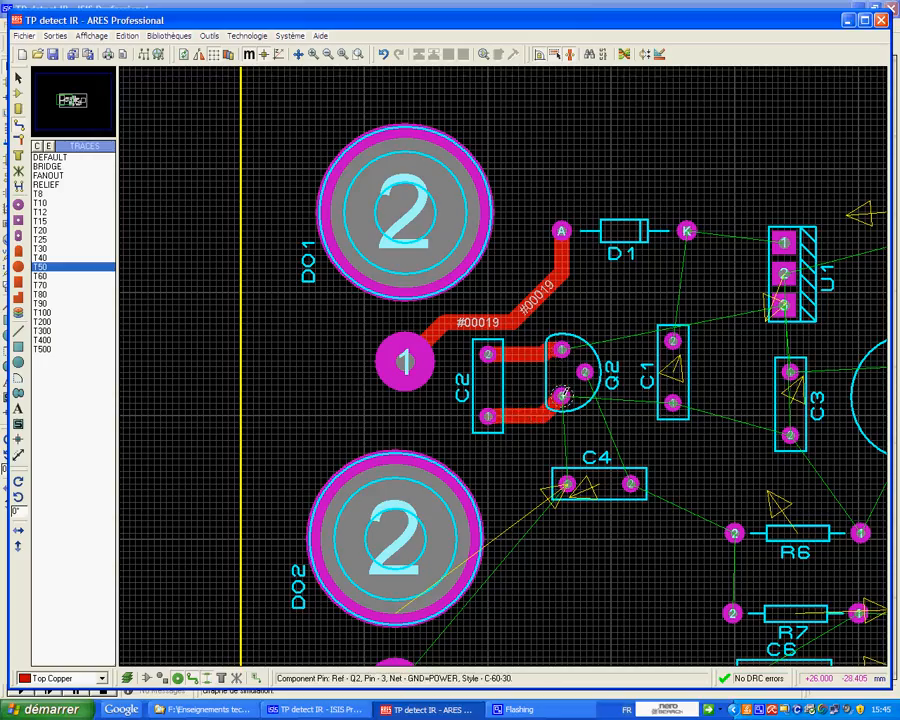
click(561, 396)
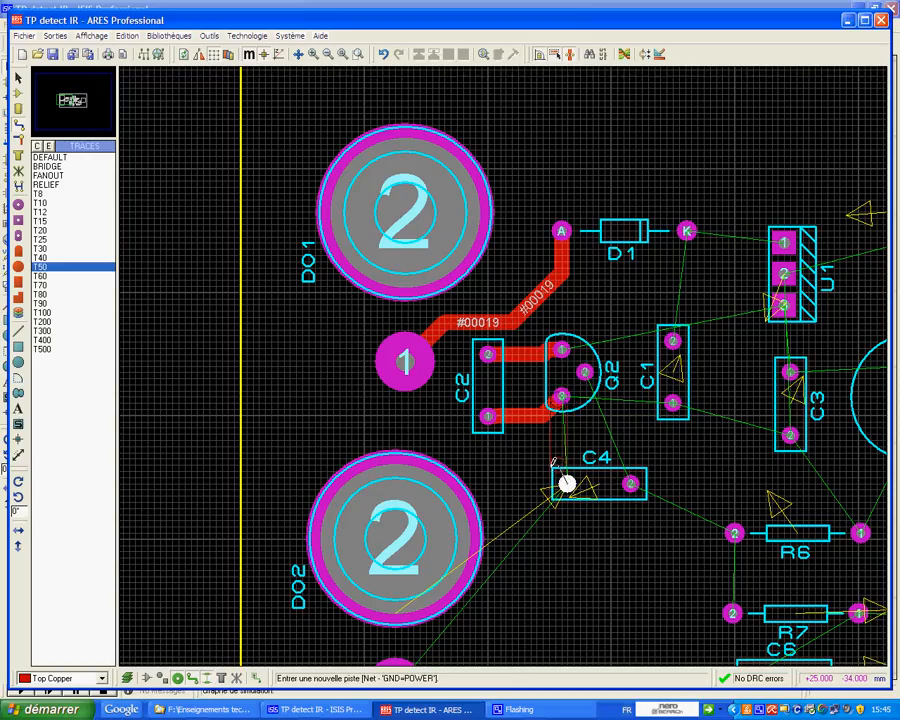
click(566, 483)
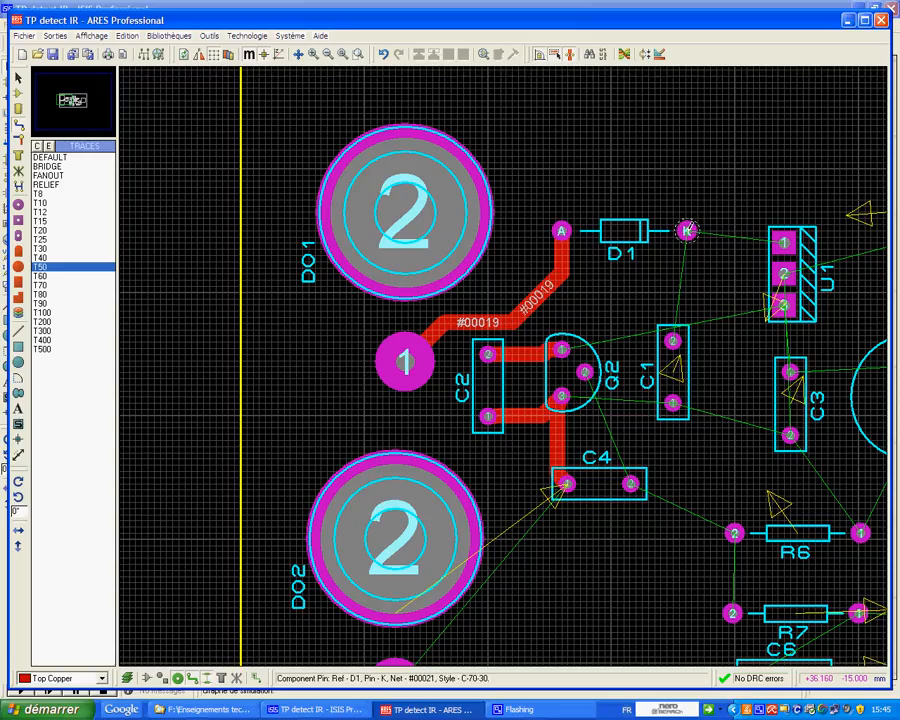
Step: Route D1's cathode to U1's pin 1 and to C1's pin 2 on Top Copper
click(687, 231)
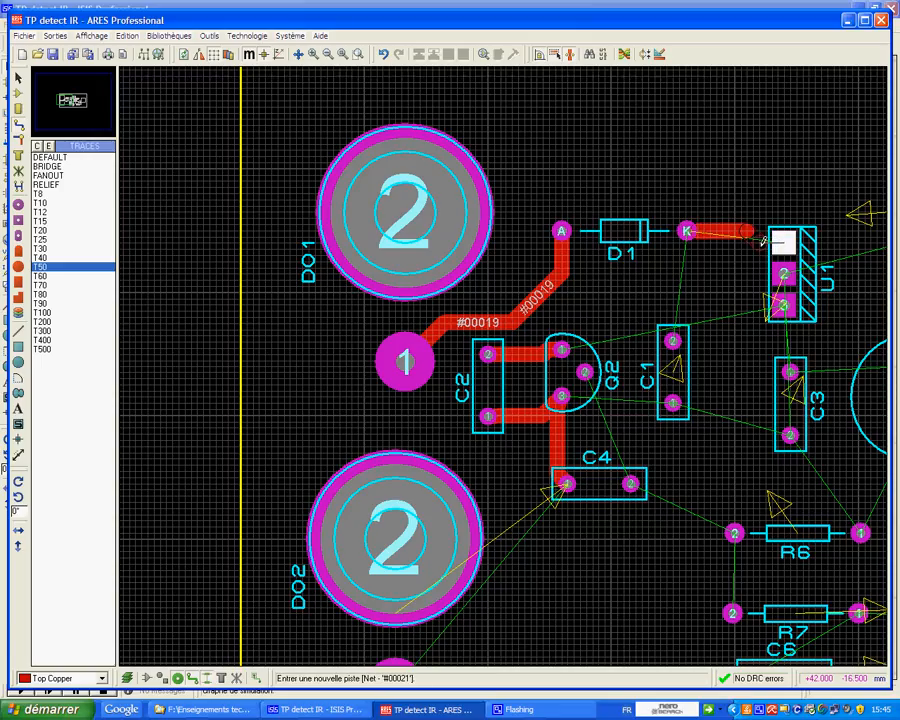
click(785, 242)
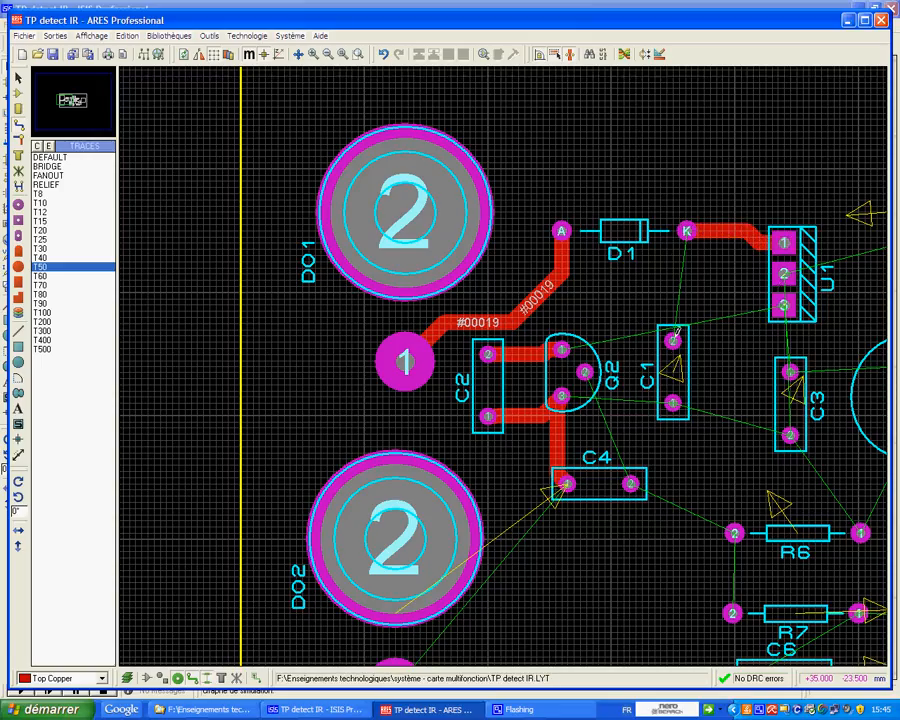
click(687, 231)
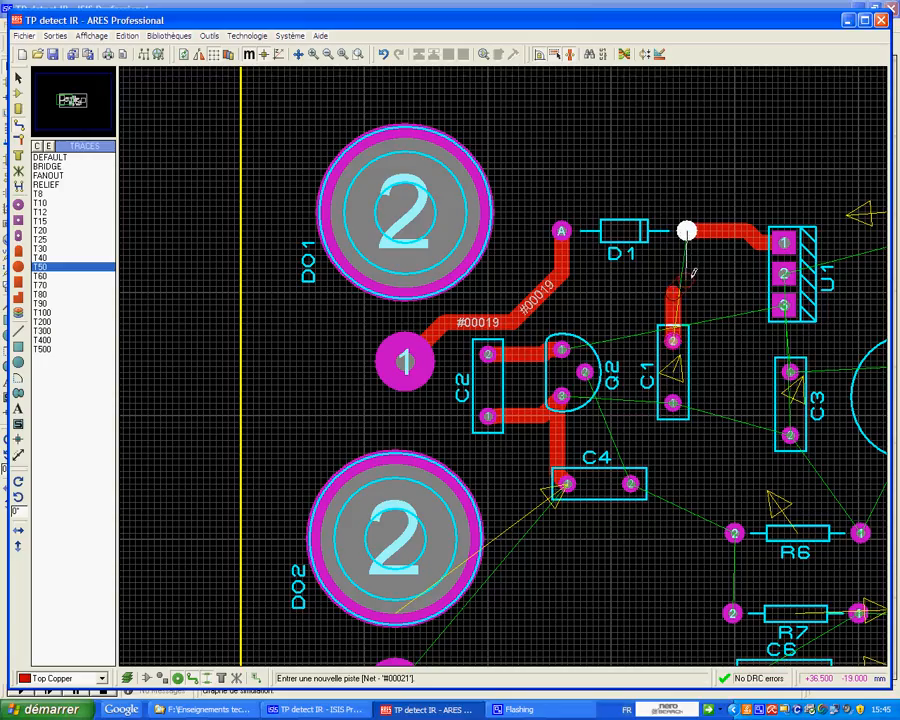
click(688, 231)
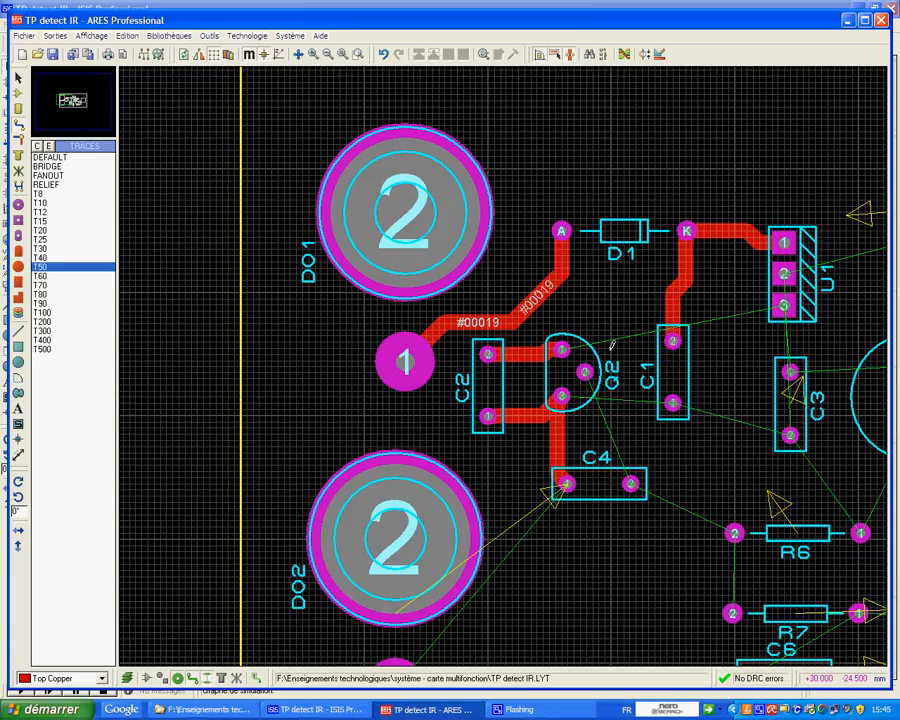
Step: Route VDD from Q2's pin 1 through C3's pin 1 to U1's pin 3, and ground from Q2's pin 3 to C1's pin 1
click(567, 347)
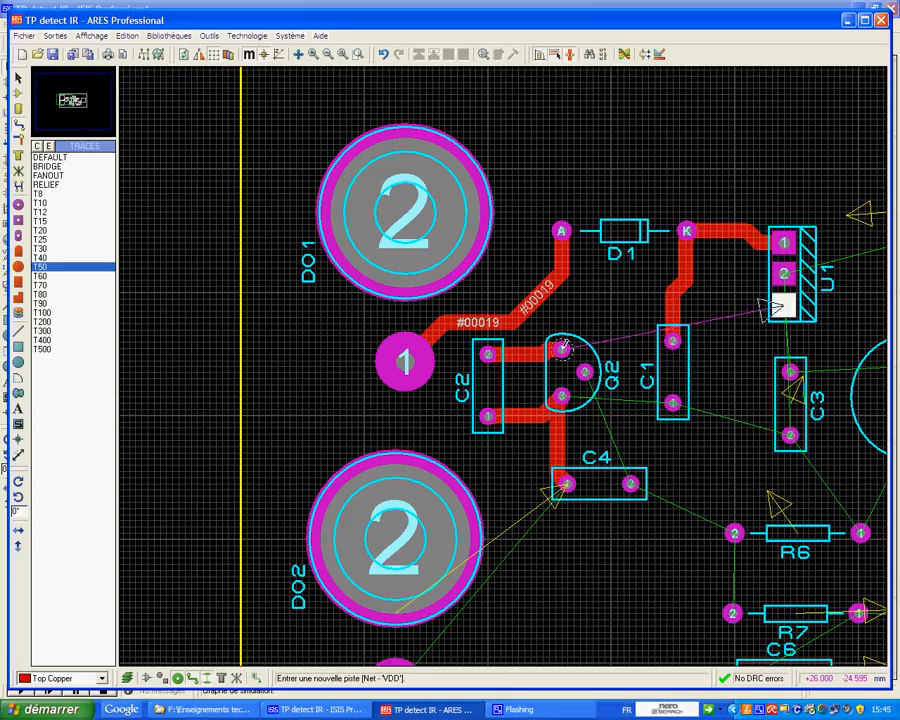
click(790, 371)
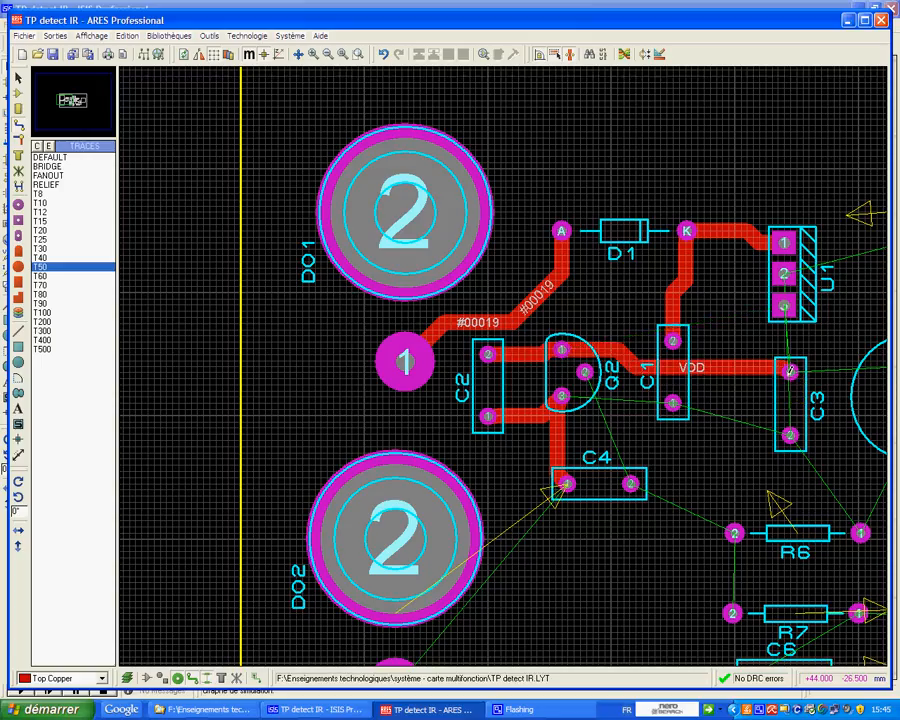
click(785, 305)
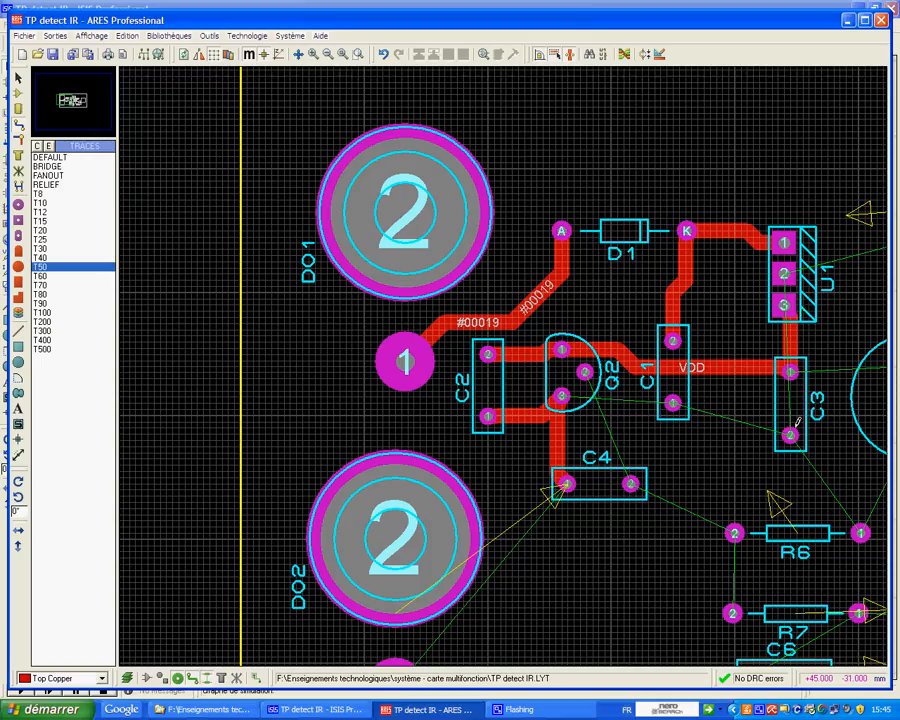
click(562, 394)
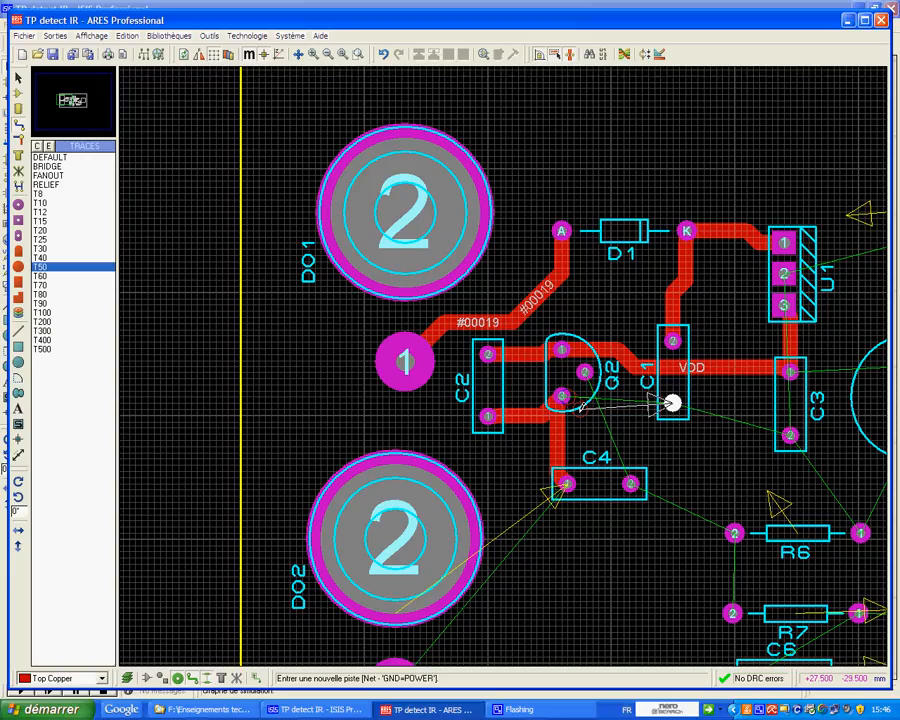
click(673, 404)
Step: Route Q2's pin 2 between C2's pads, around C2's outer side and under C4 to C4's pin 2
click(630, 484)
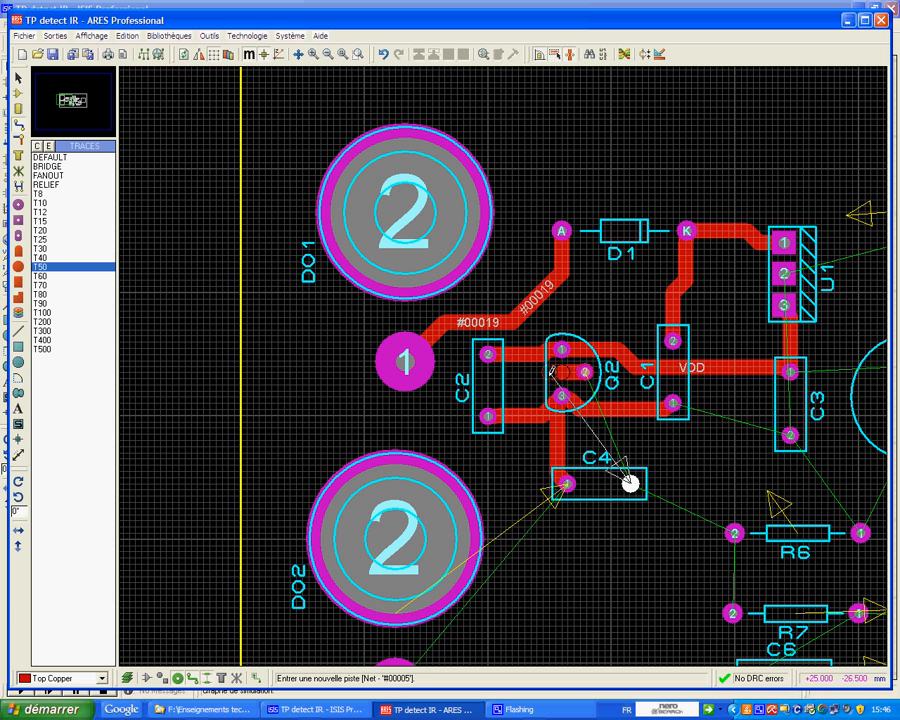
scroll(552, 370, up, 2)
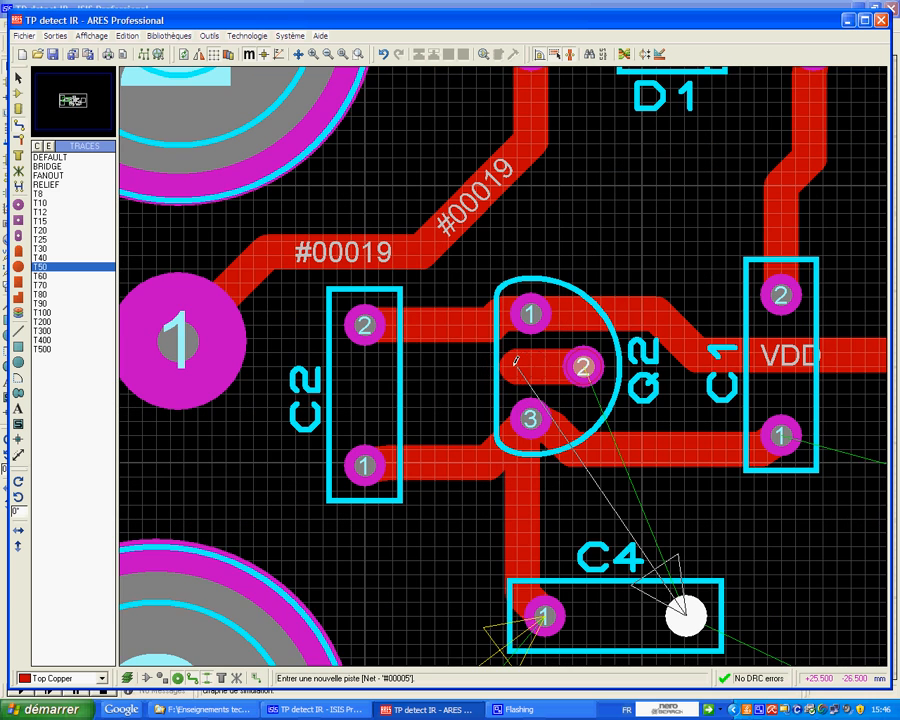
click(494, 376)
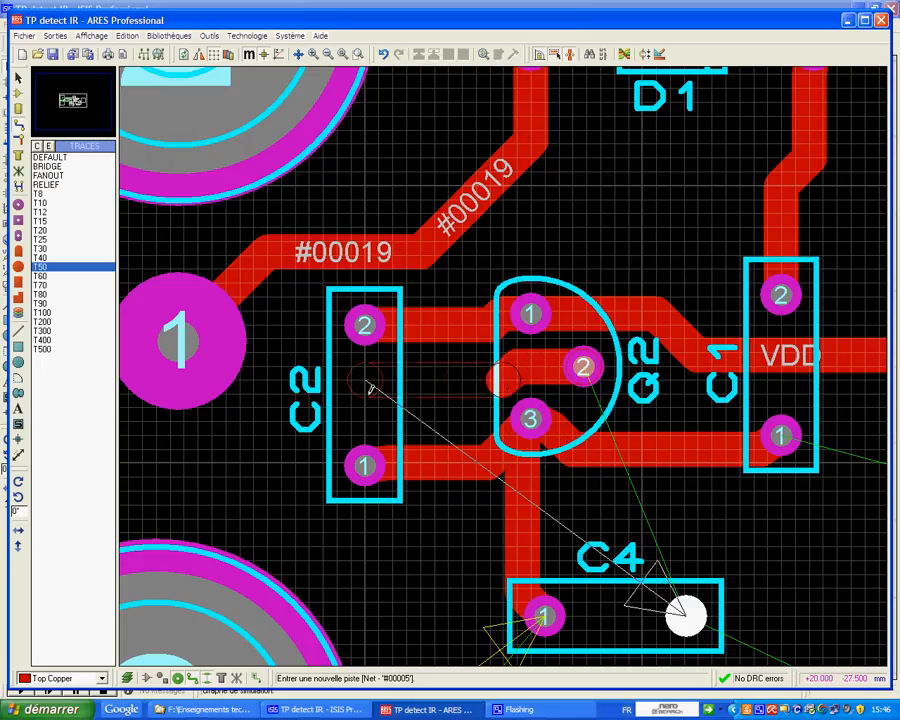
click(318, 382)
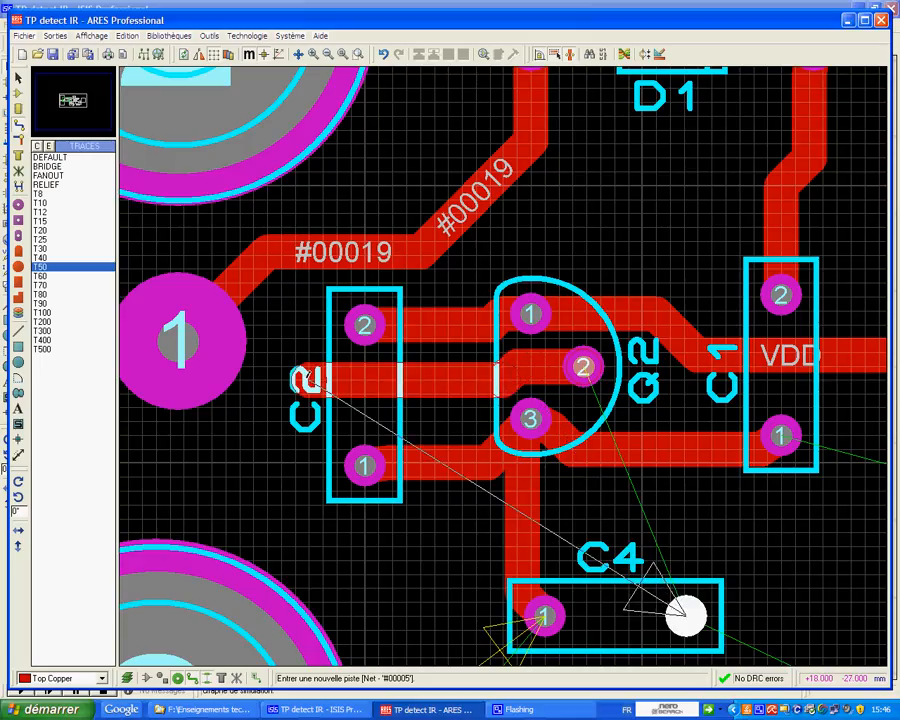
click(279, 421)
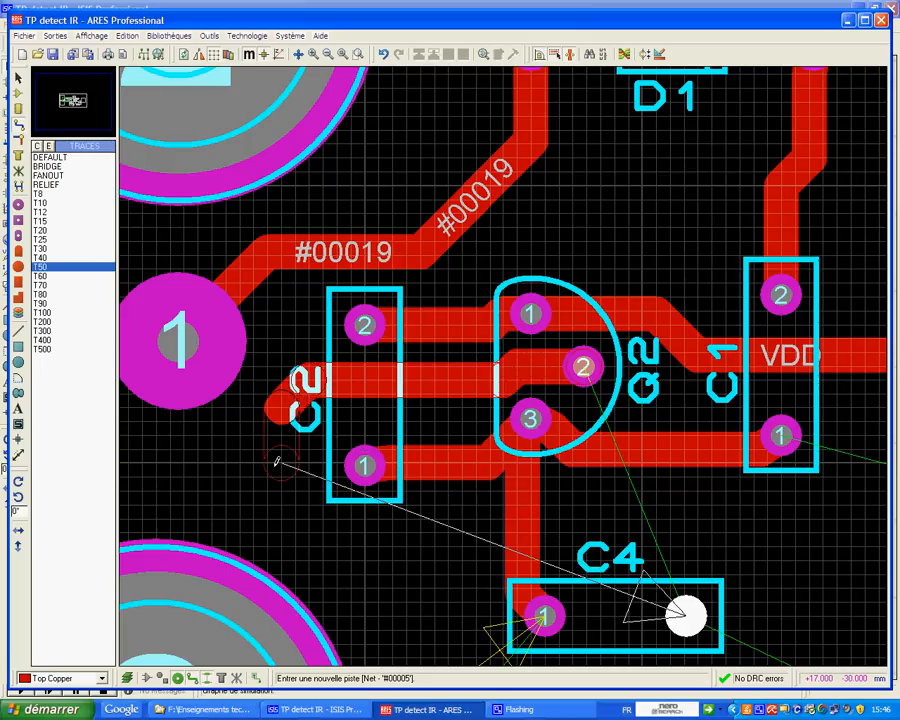
click(280, 506)
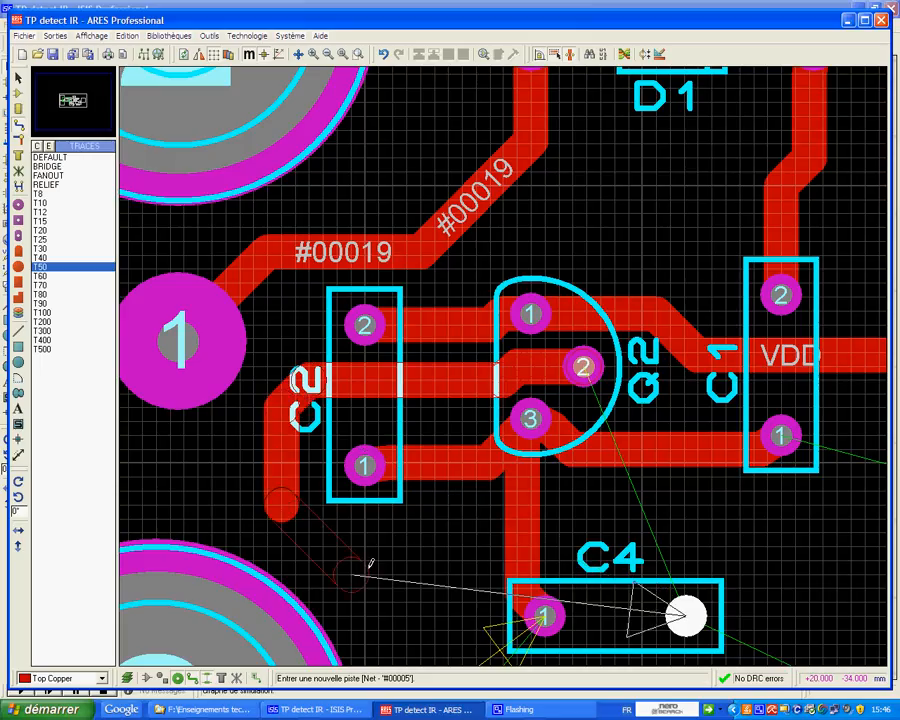
click(433, 618)
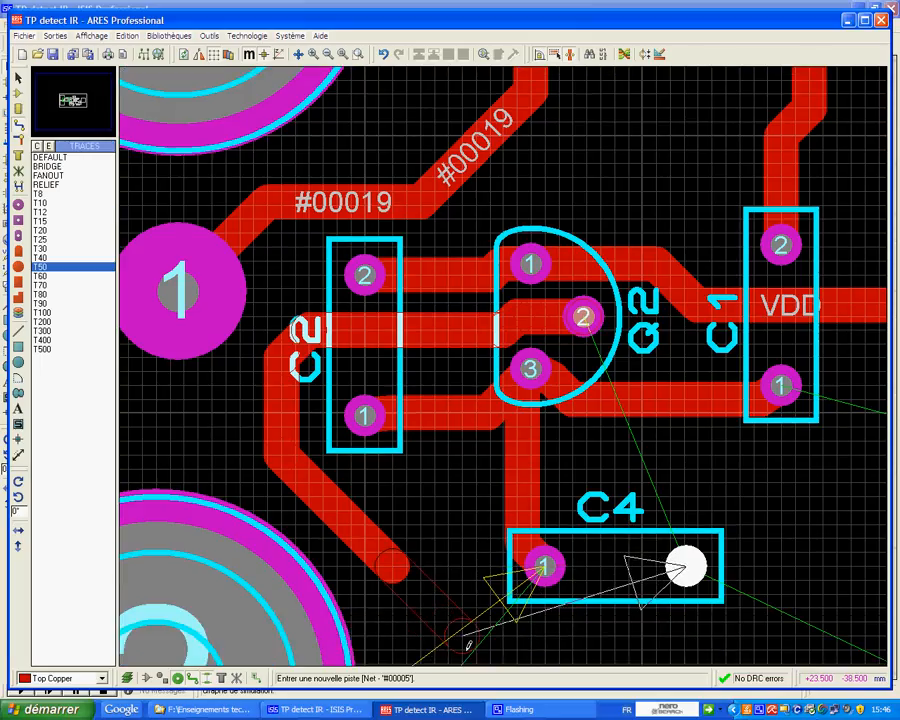
click(466, 640)
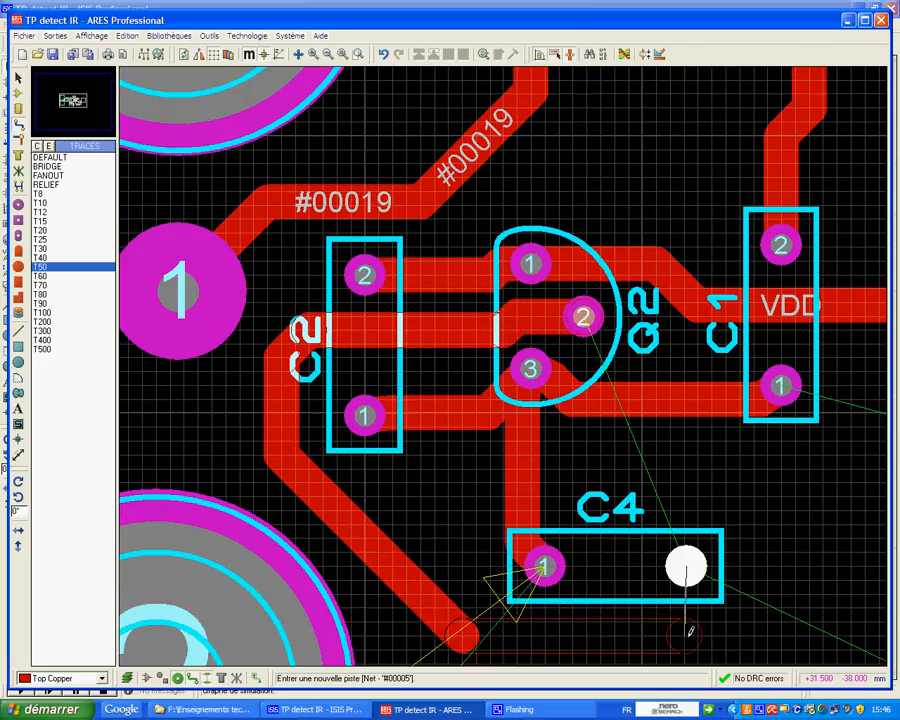
click(685, 568)
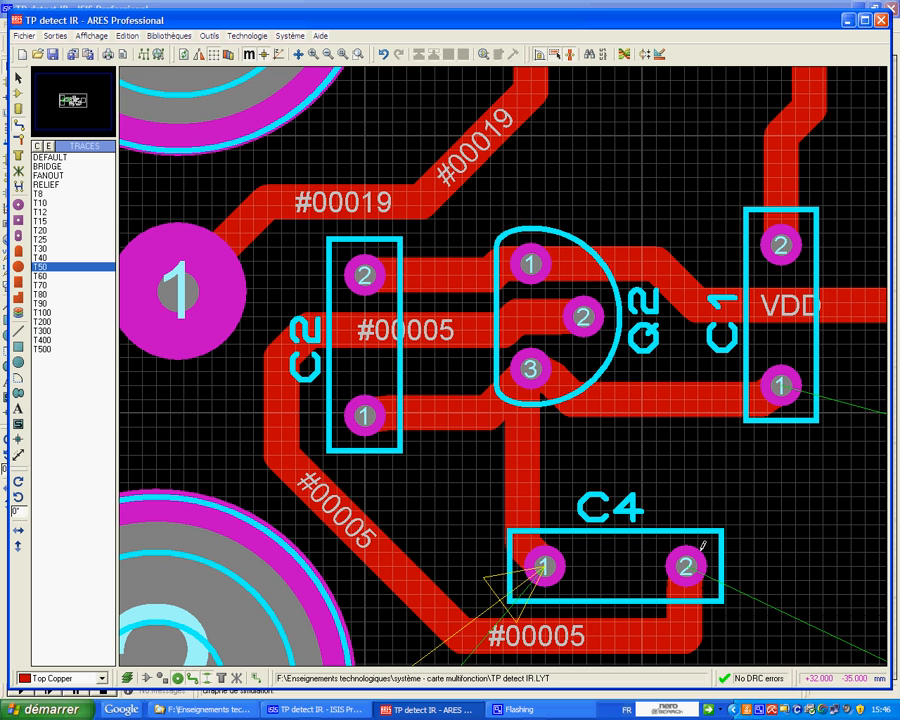
Step: Route C4's pin 2 across and down to R6's pin 2 on Top Copper with a T50 trace
scroll(707, 550, down, 1)
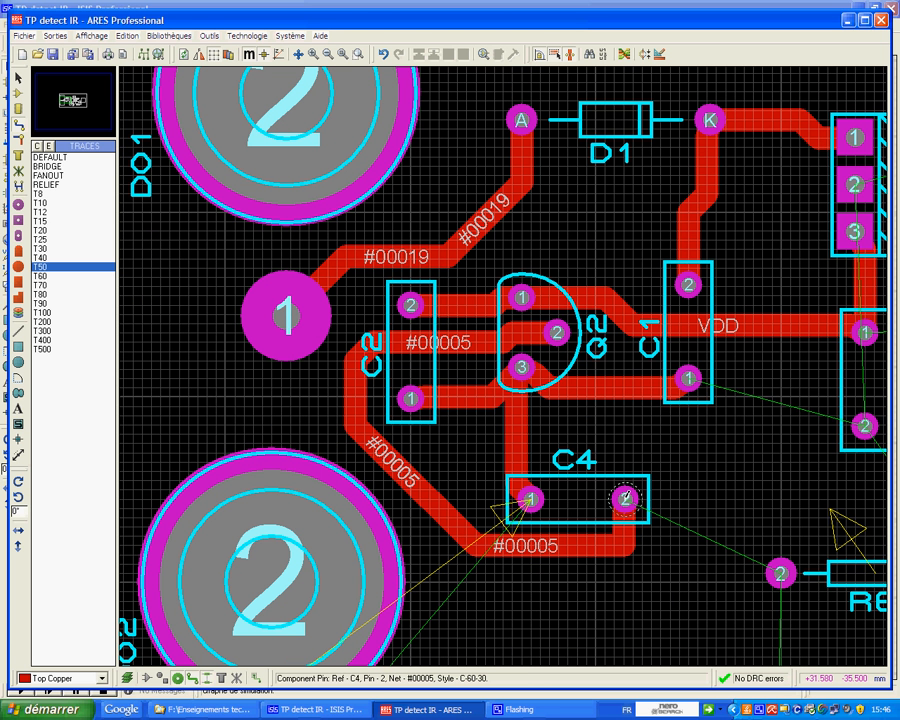
click(625, 498)
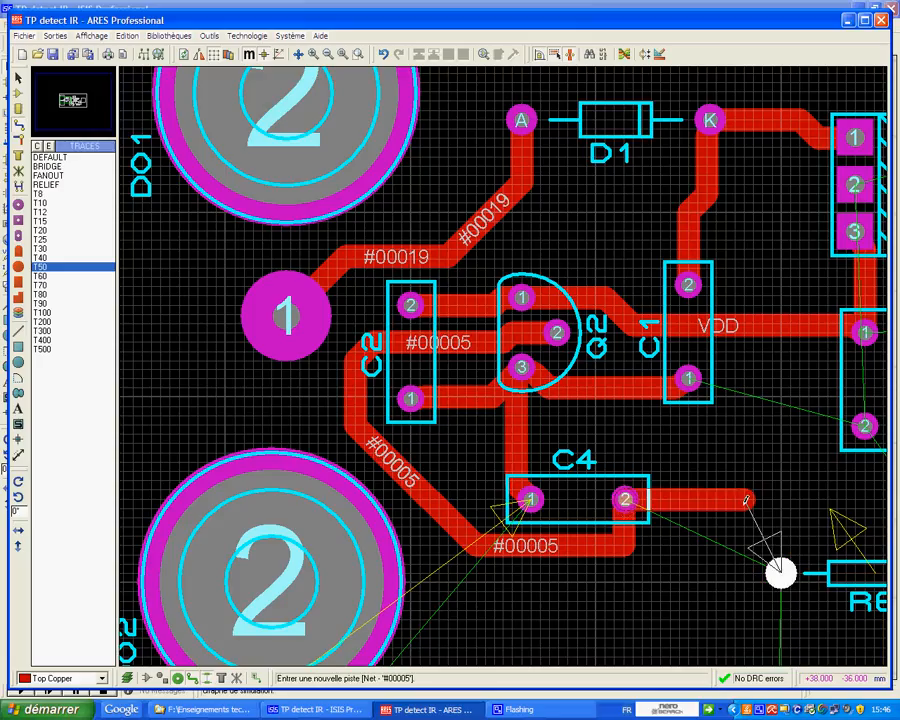
click(746, 499)
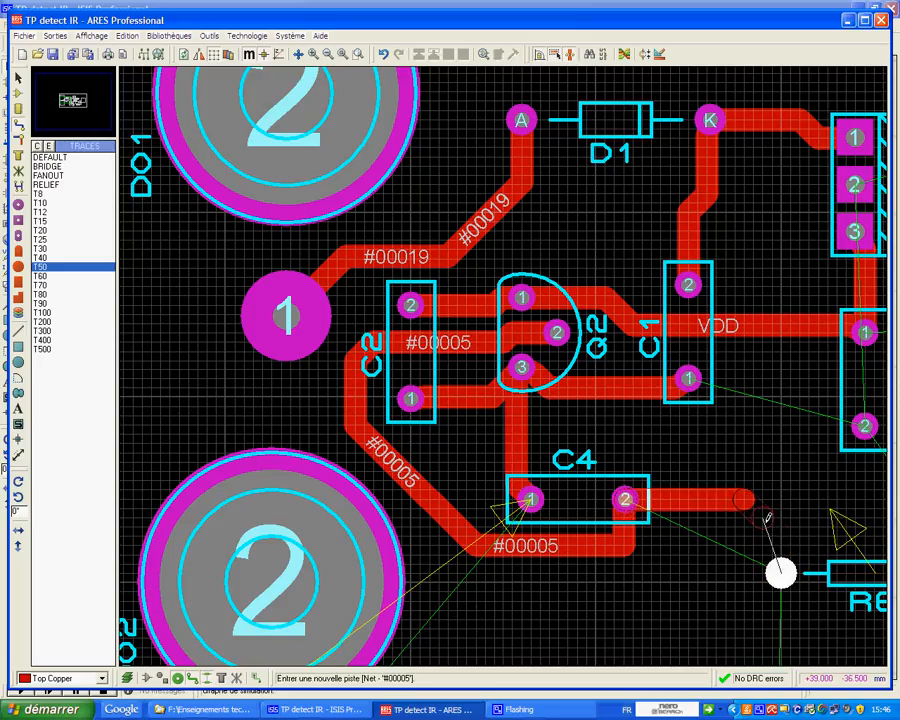
click(781, 534)
click(781, 568)
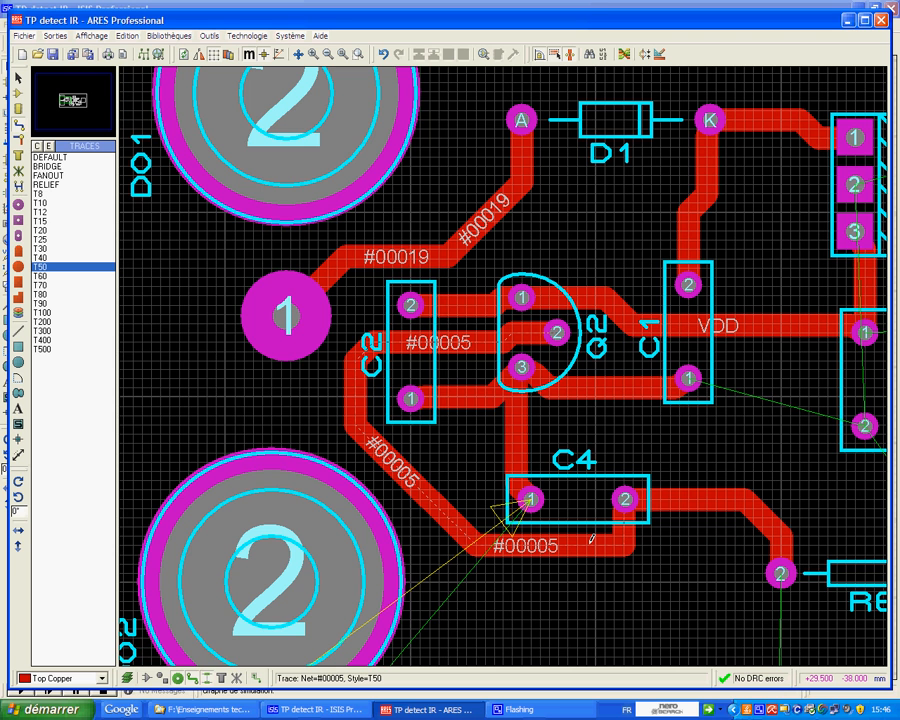
Step: Route R6's pin 2 straight to R7's pin 2, and ground from C4's pin 1 above C4 to C3's pin 2
scroll(592, 539, up, 1)
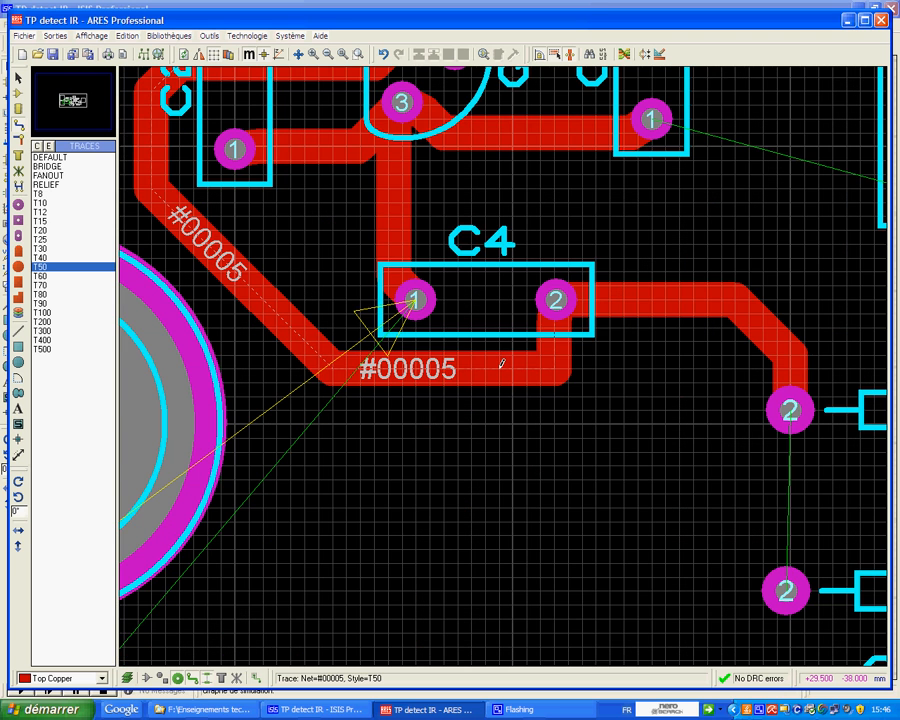
scroll(502, 364, down, 2)
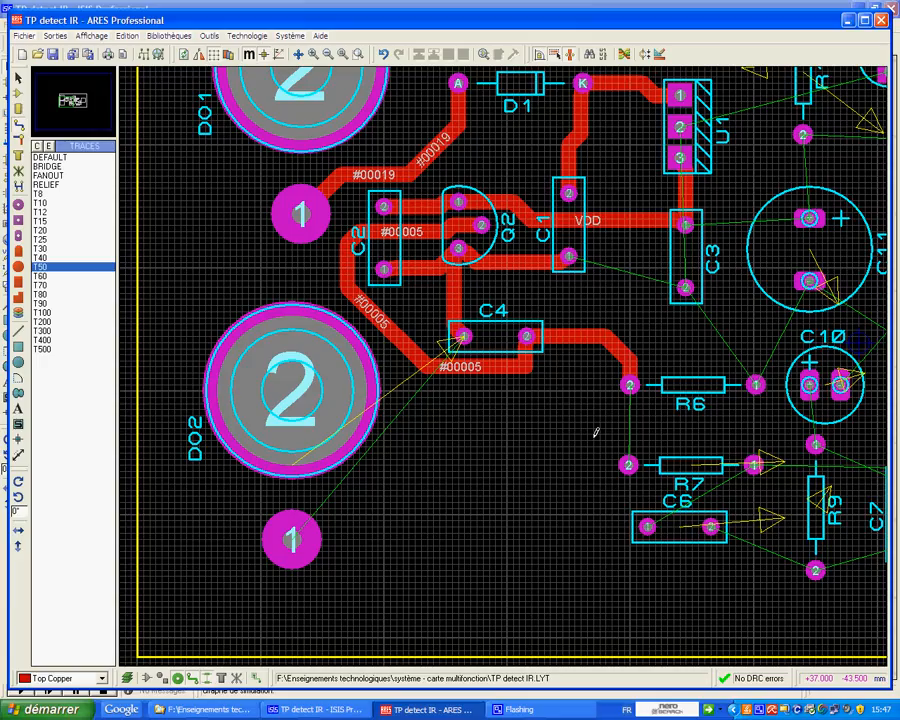
click(629, 384)
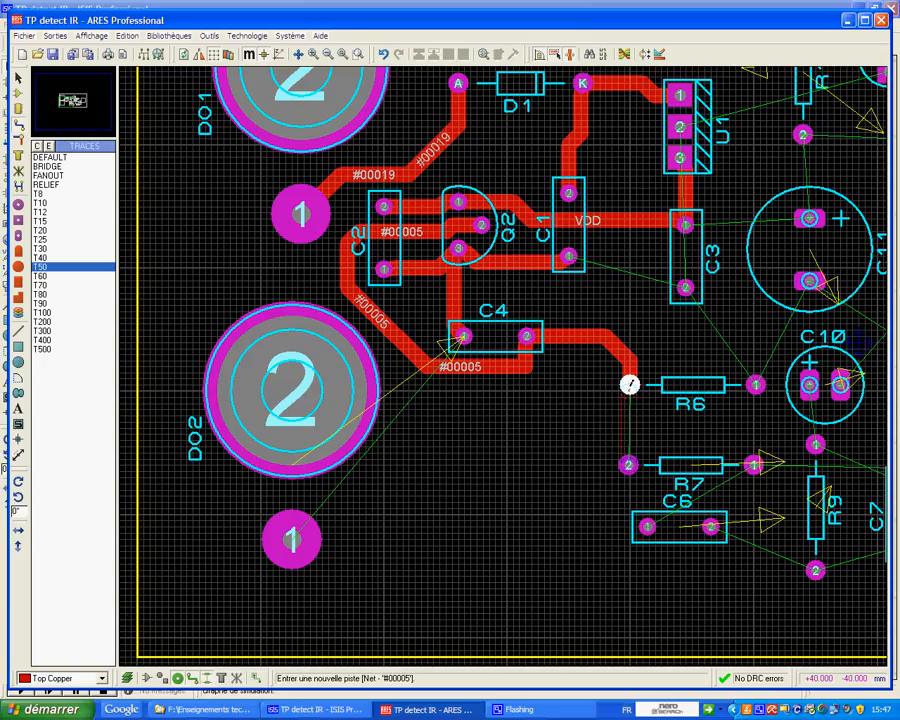
click(628, 464)
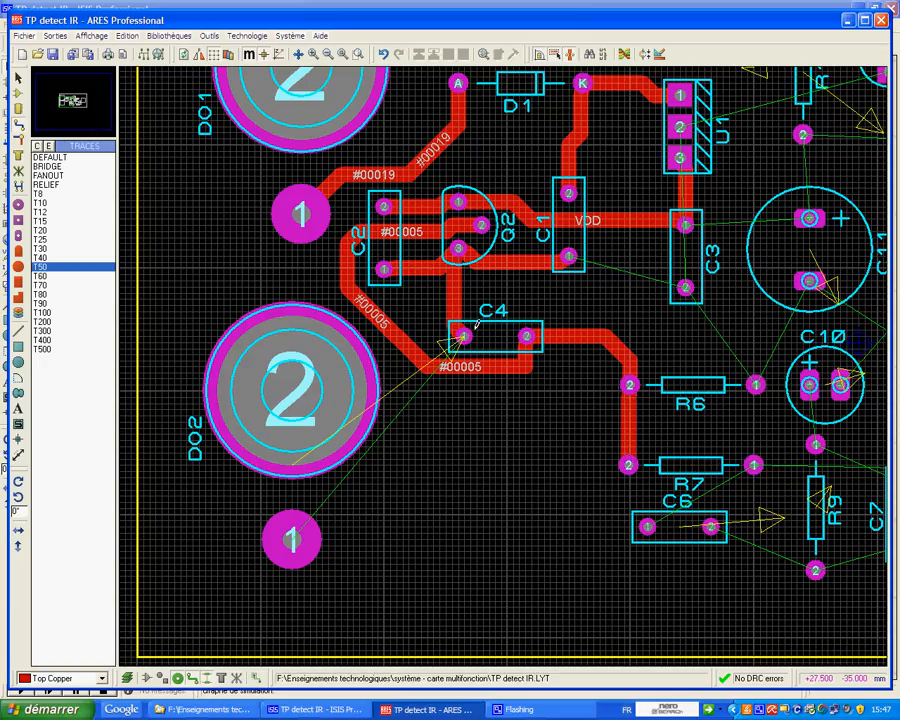
click(685, 288)
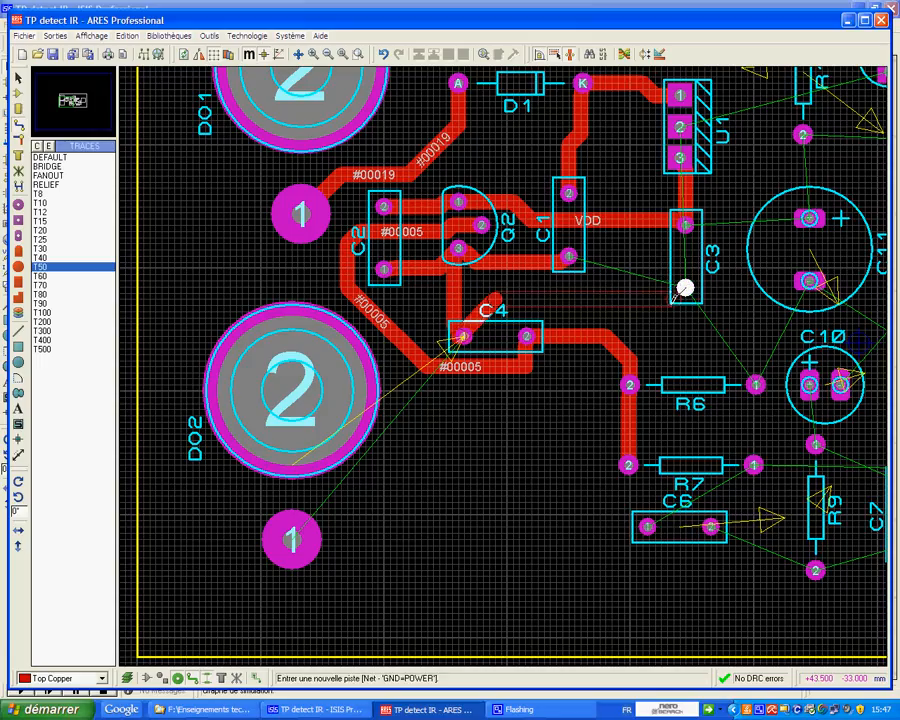
click(685, 288)
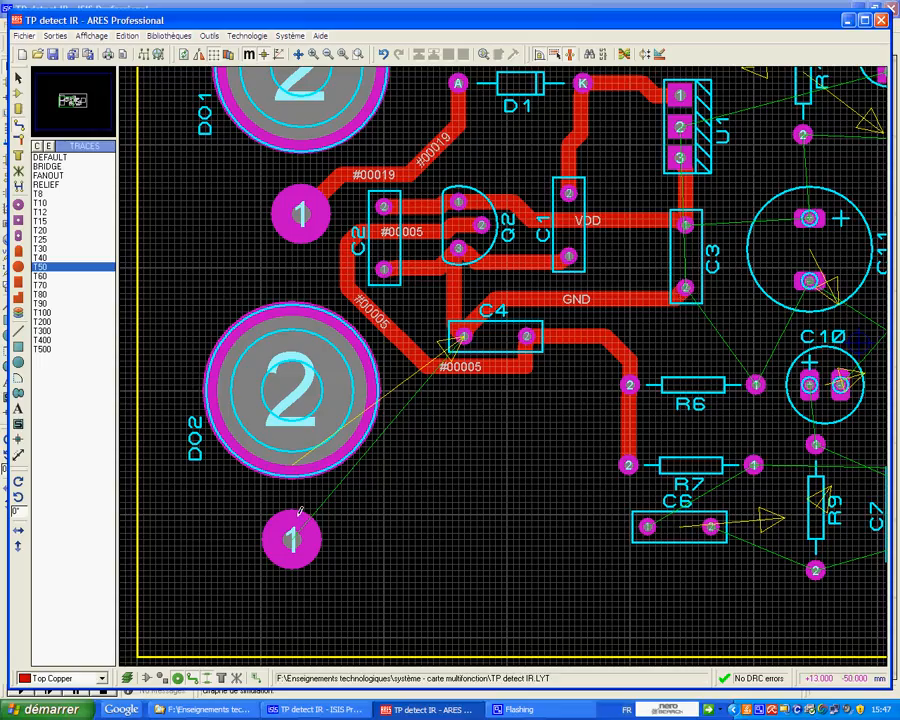
Step: Route ground from DO2's pin 1 between R7 and C6 and under R7 to R6's pin 1, and C6's pin 1 to R7's pin 1
click(293, 540)
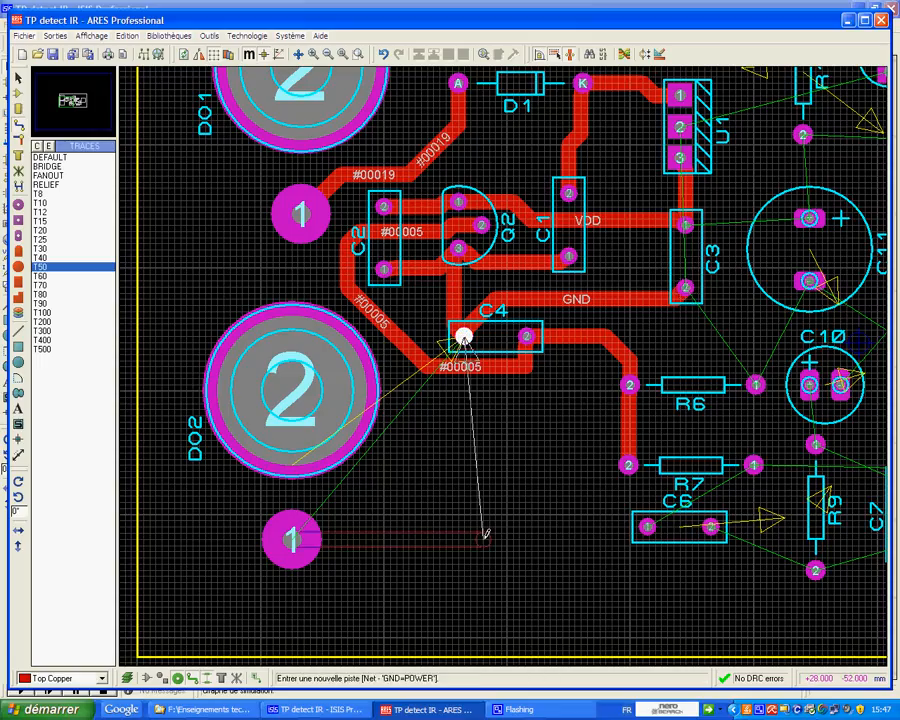
click(595, 538)
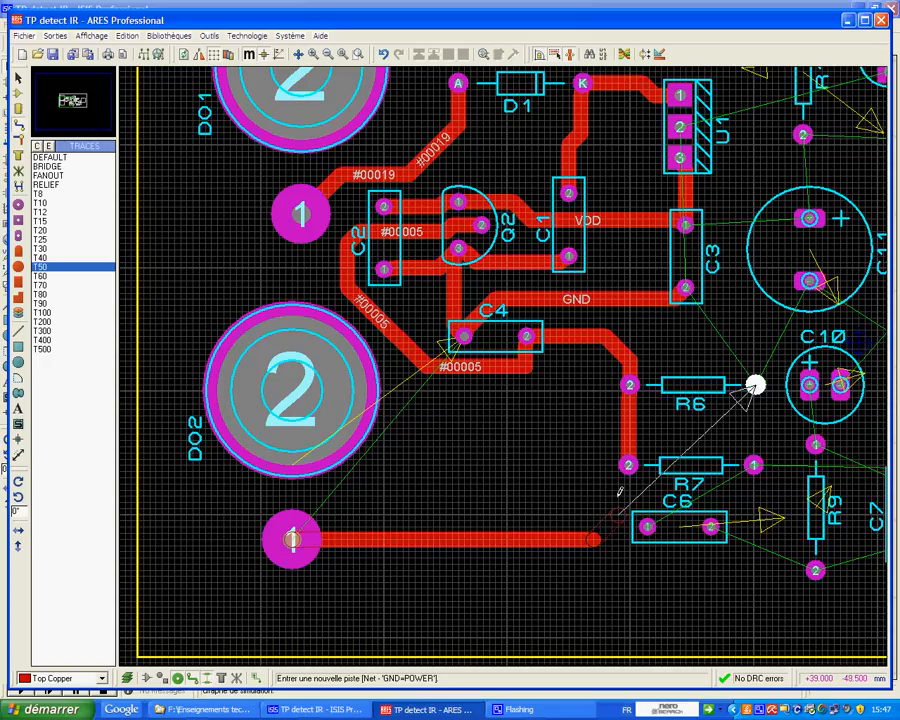
click(606, 512)
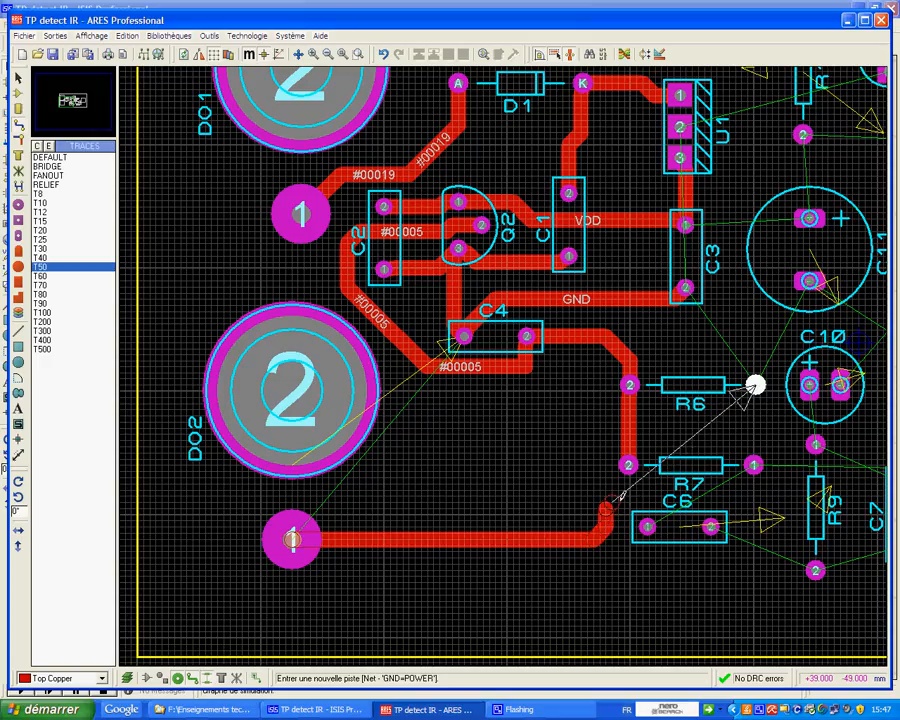
scroll(620, 497, up, 1)
scroll(502, 363, up, 1)
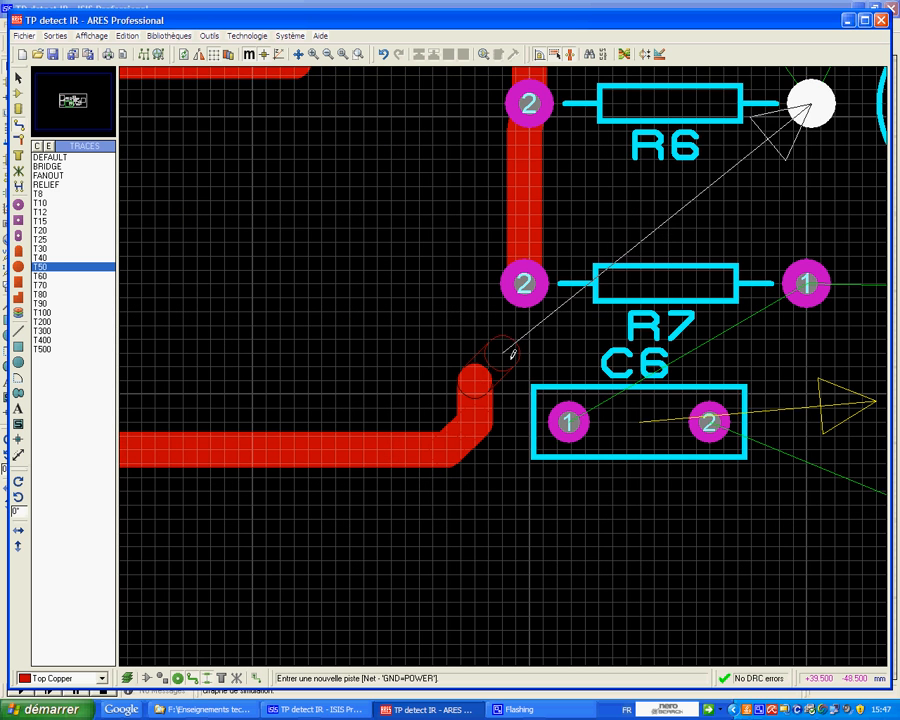
click(500, 358)
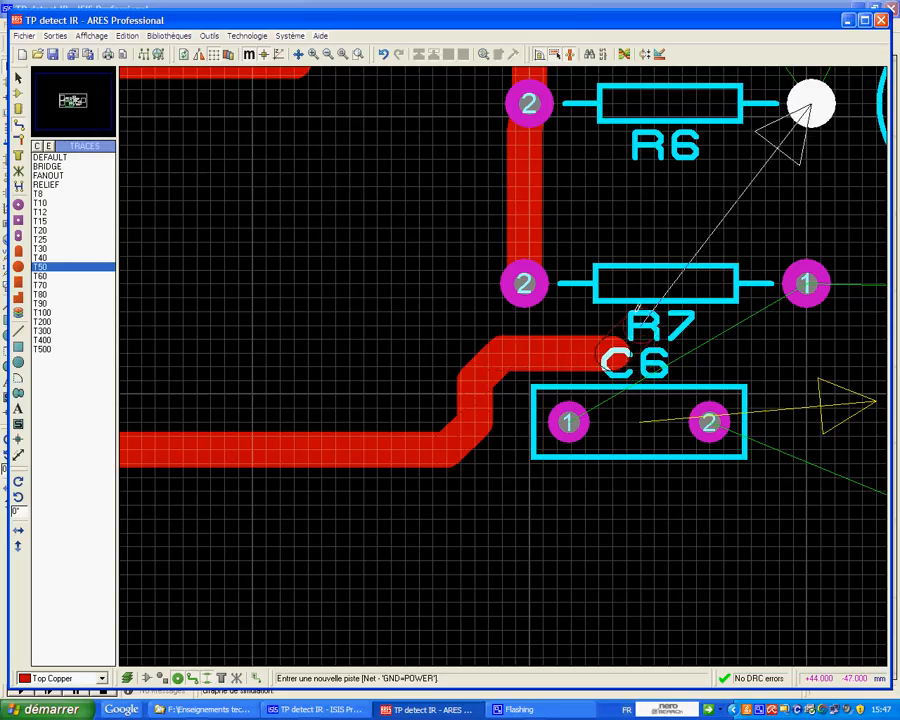
click(668, 293)
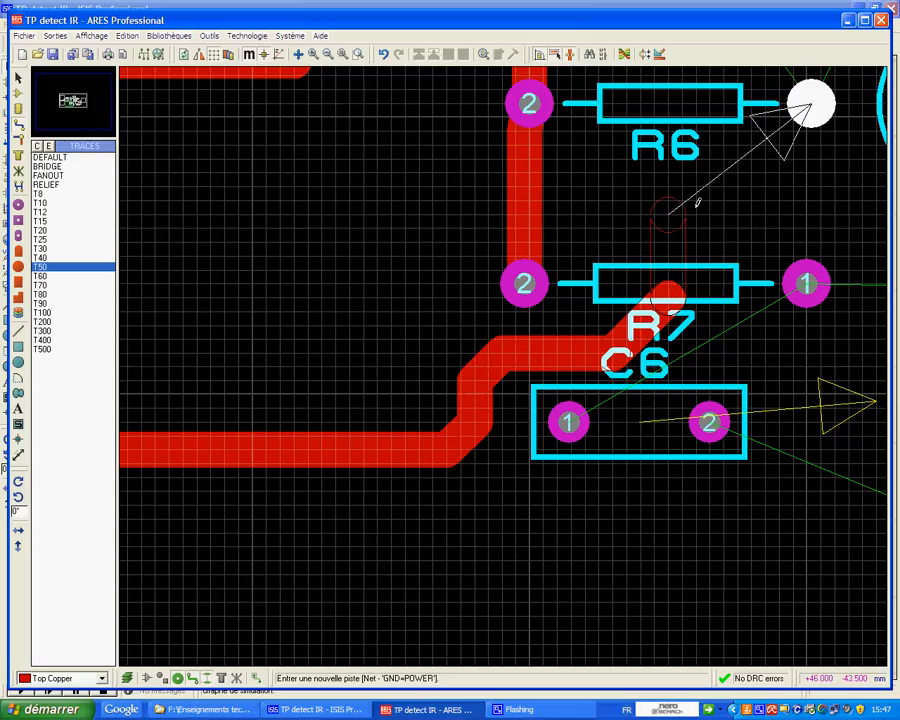
click(692, 195)
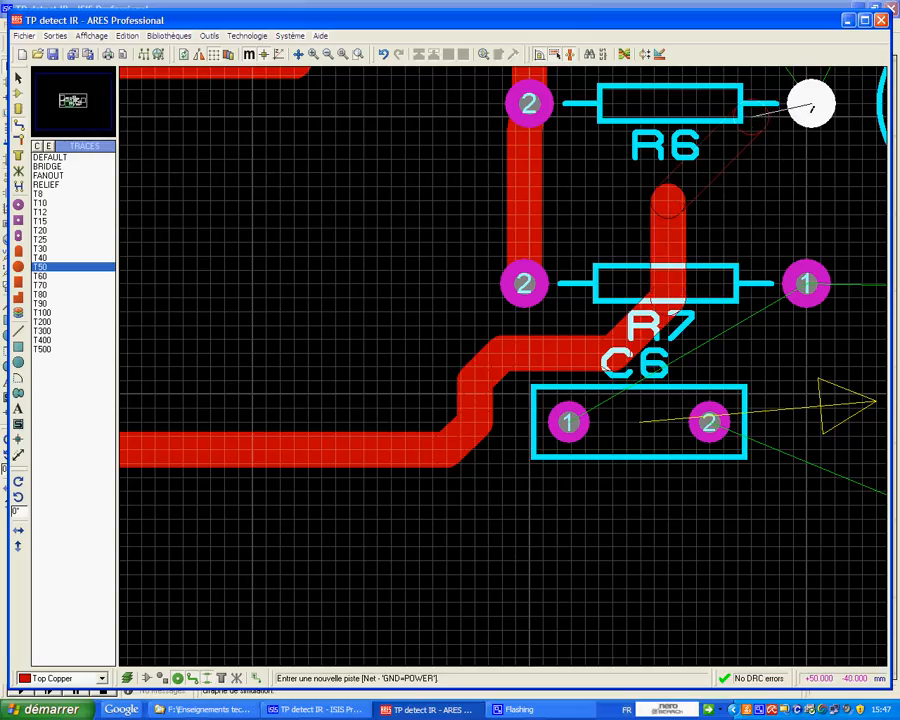
click(810, 103)
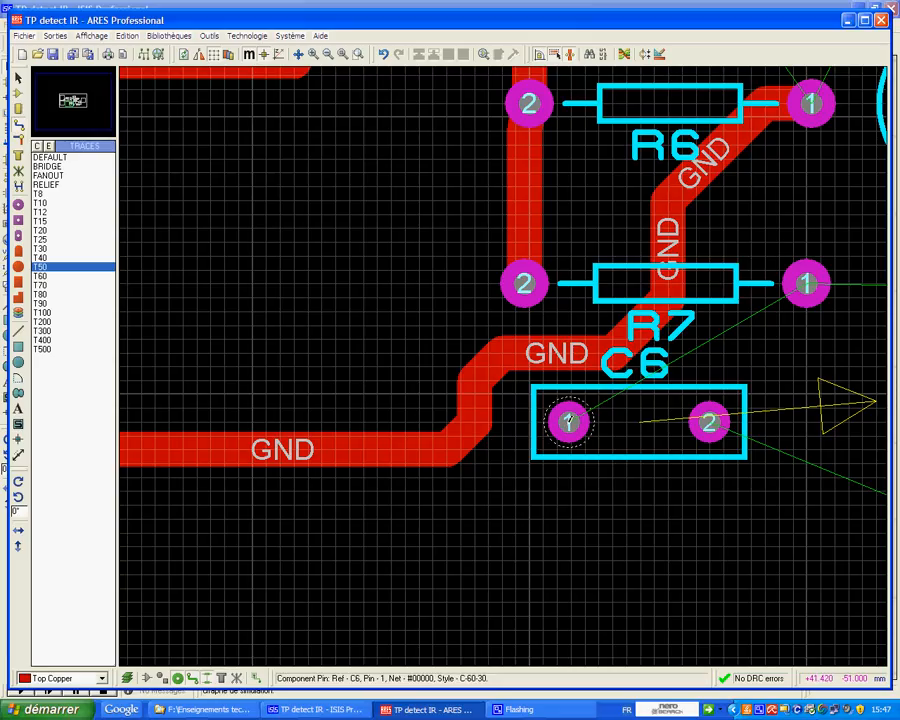
click(568, 422)
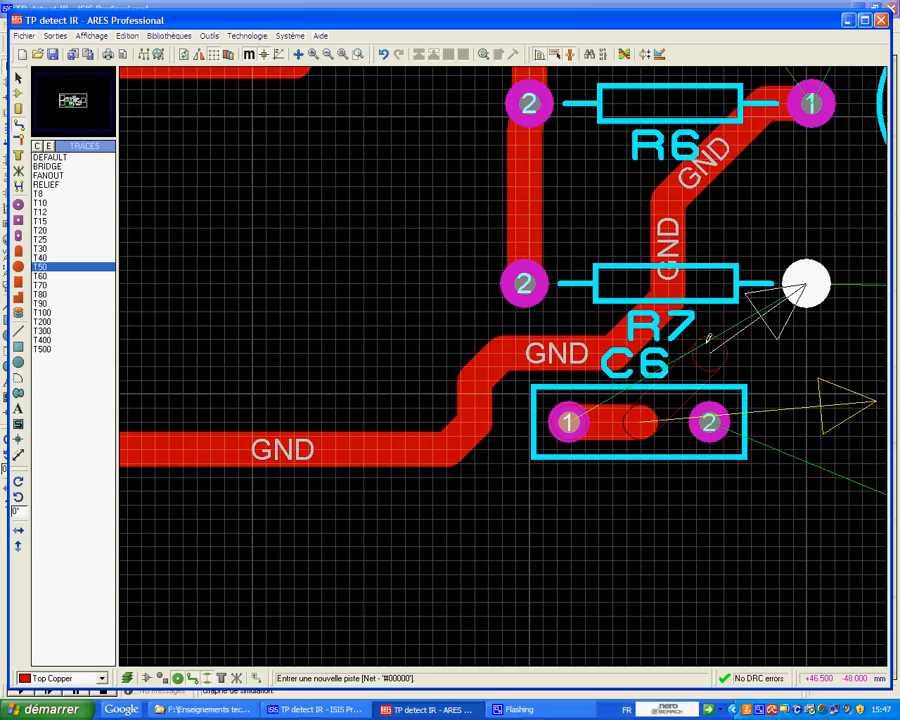
click(806, 284)
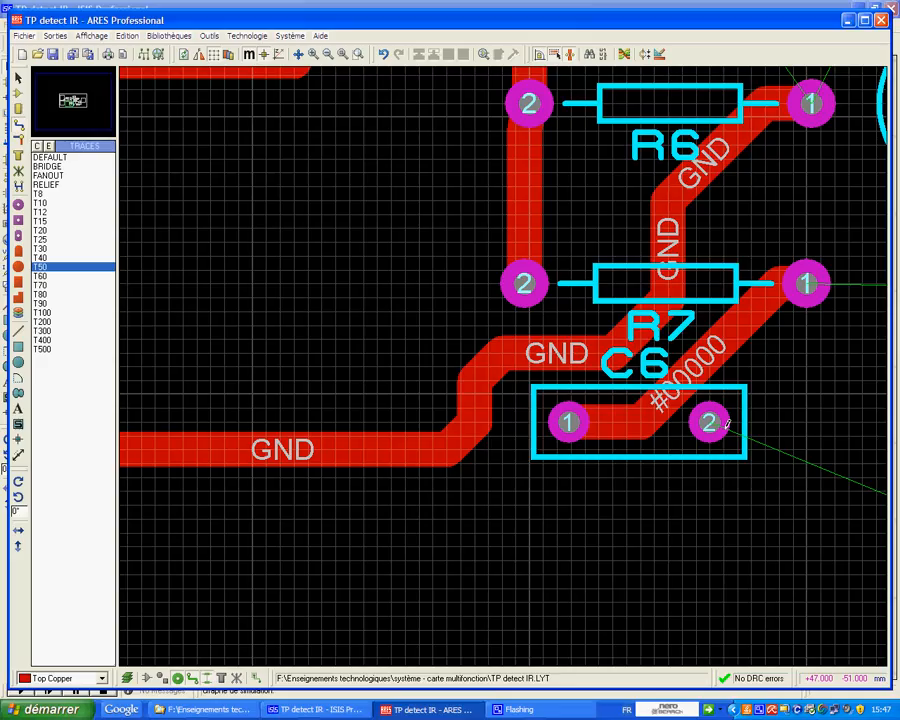
Step: Try a right-angled trace from C6's pin 2 to R9's pin 2, and delete it
scroll(728, 423, down, 1)
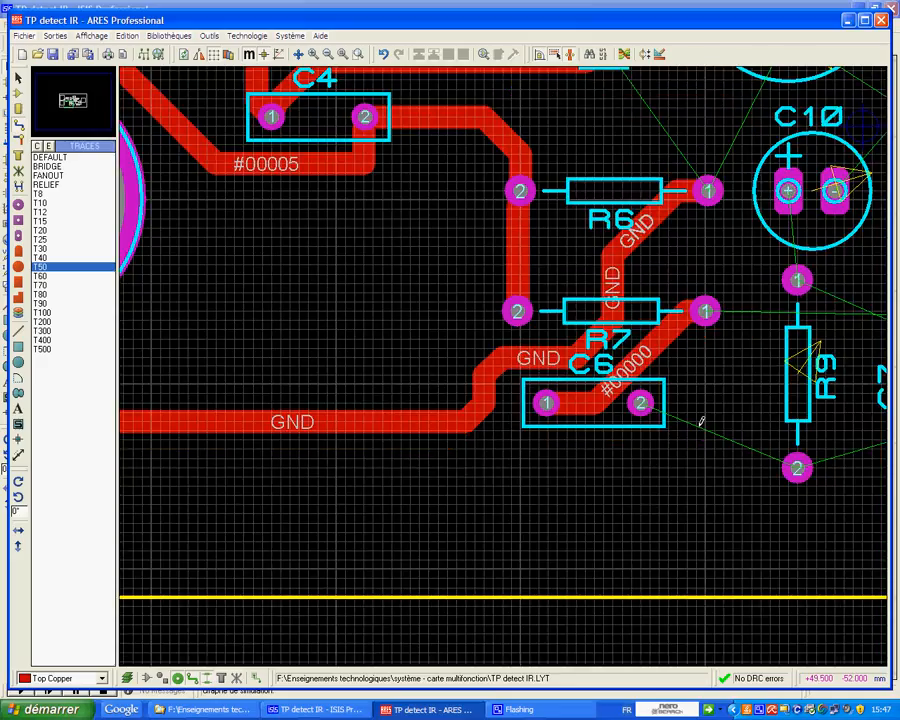
click(640, 402)
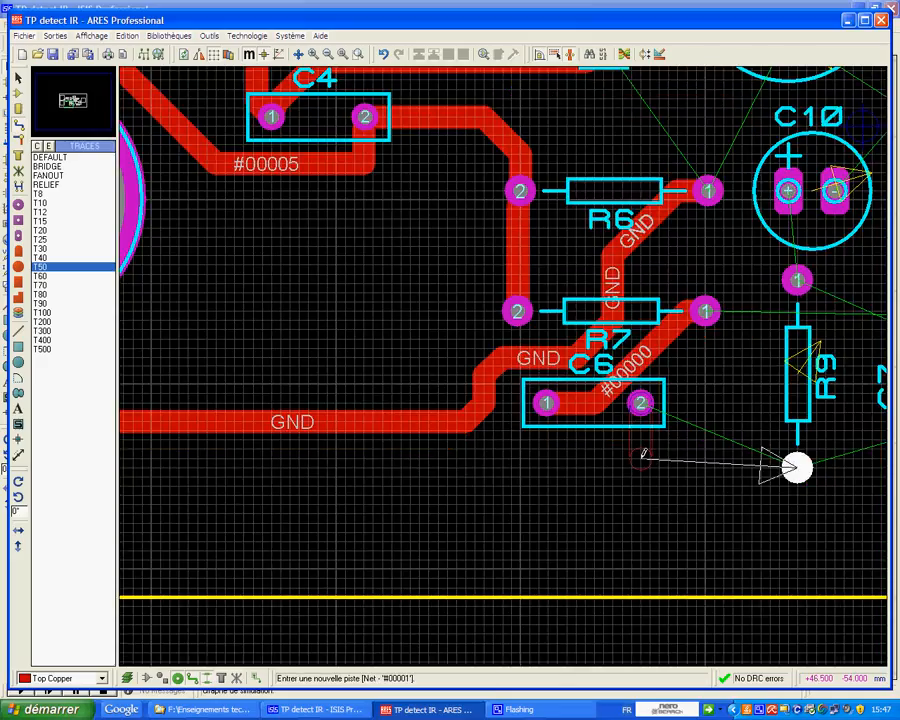
click(640, 456)
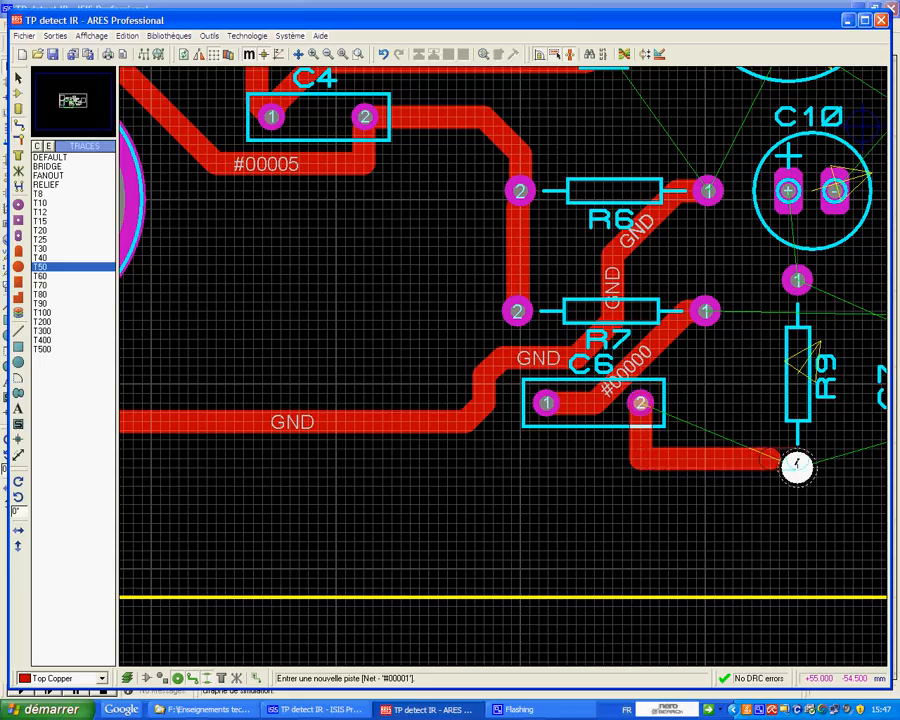
click(796, 467)
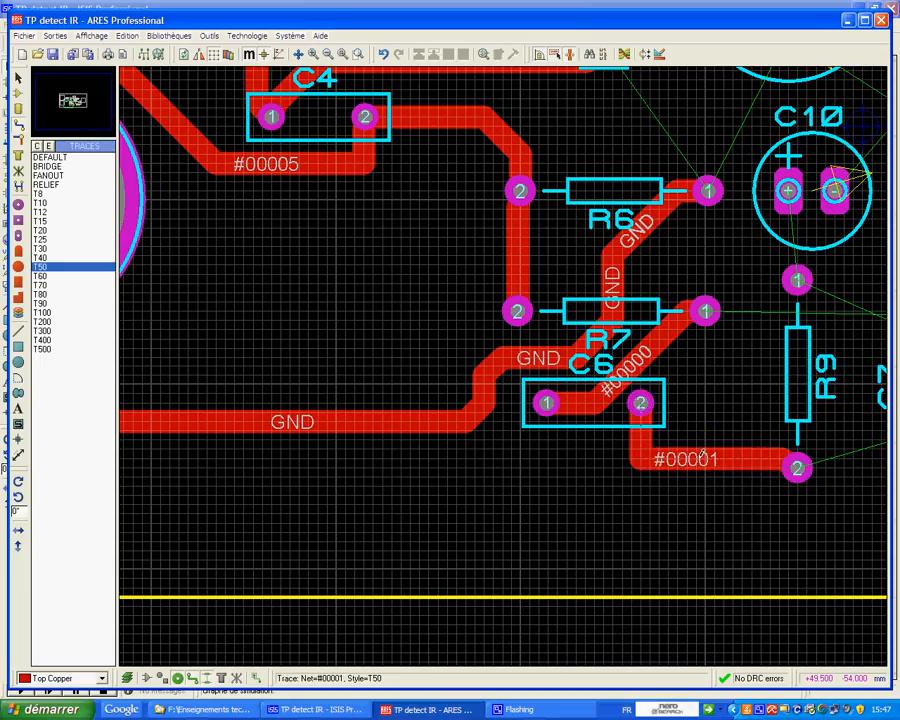
right_click(714, 458)
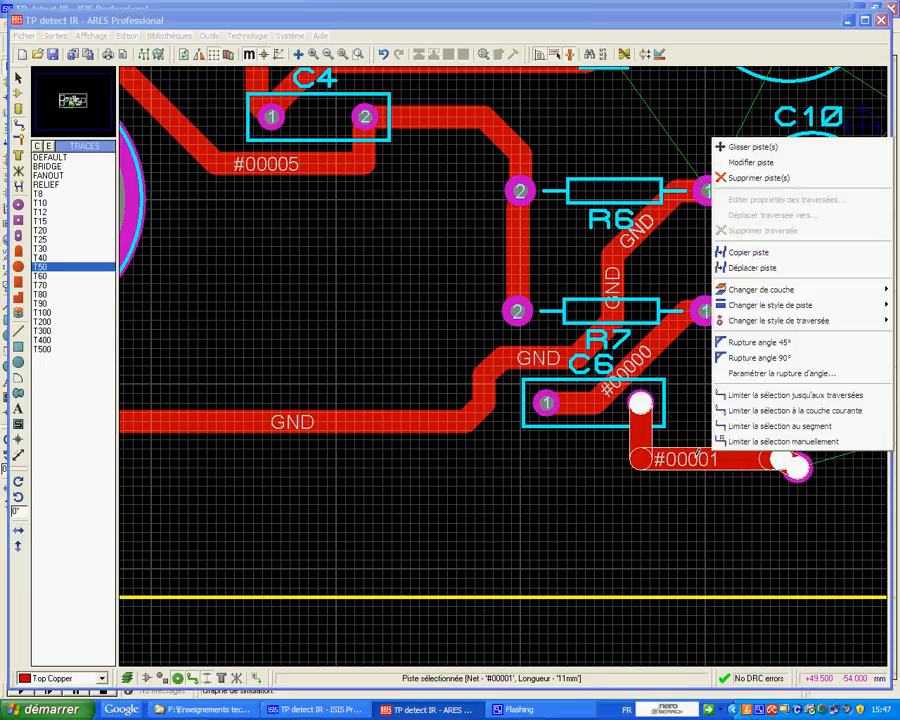
click(757, 178)
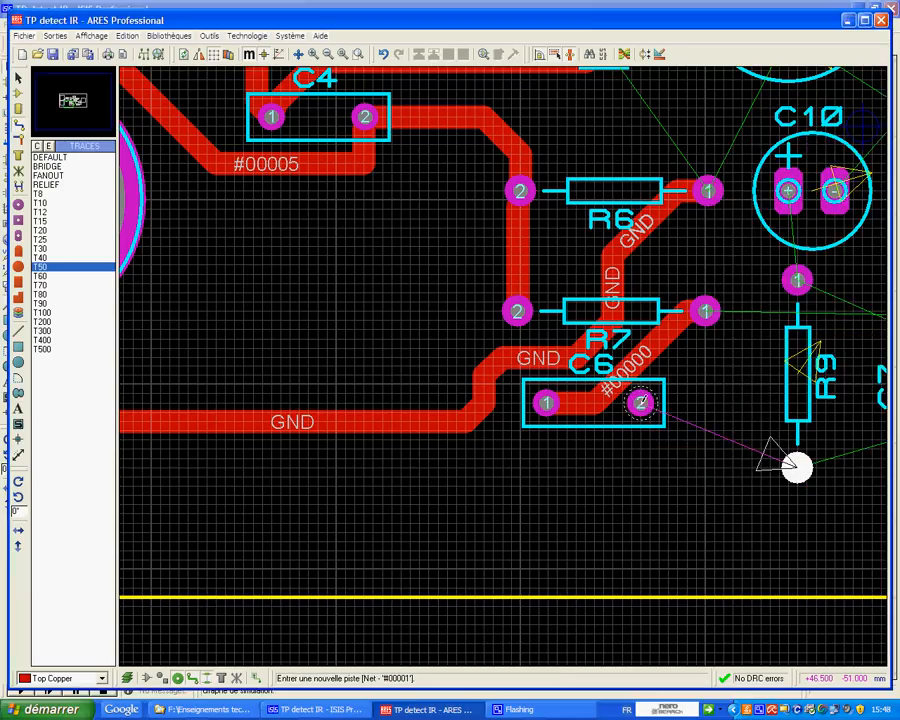
Step: Route C6's pin 2 diagonally down and across to R9's pin 2 with angled bends
click(640, 402)
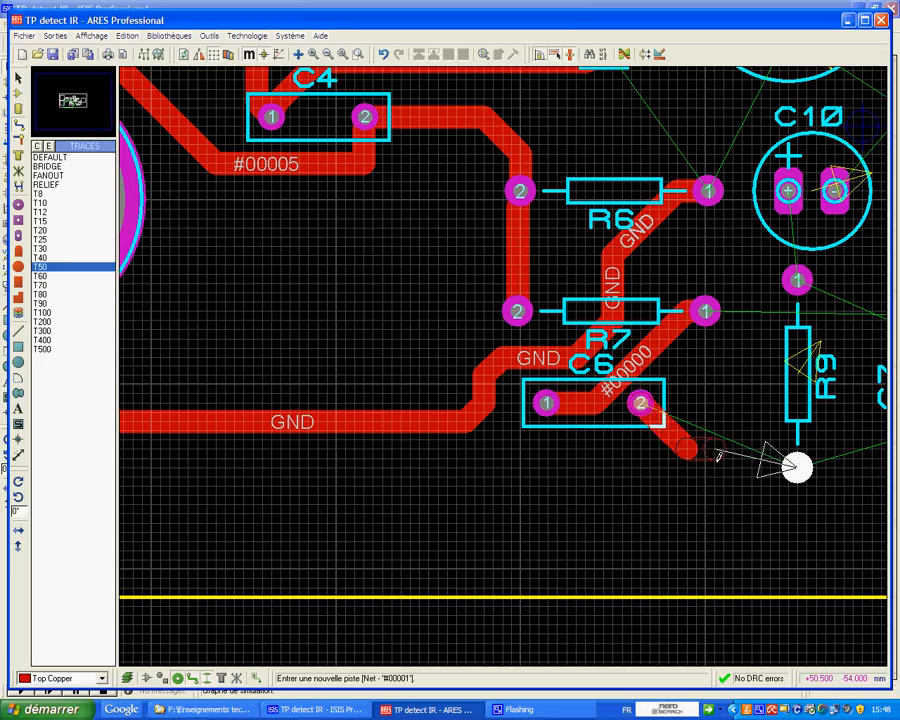
click(797, 467)
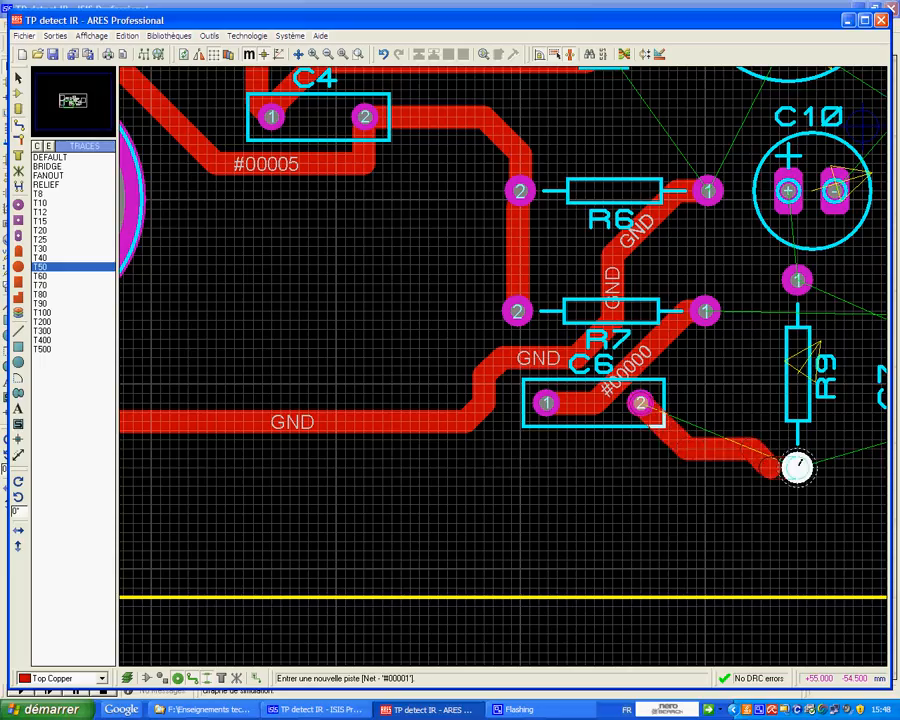
Step: Limit the selection to the horizontal segment of the trace between C6 and R9 and try to shift that segment
right_click(712, 438)
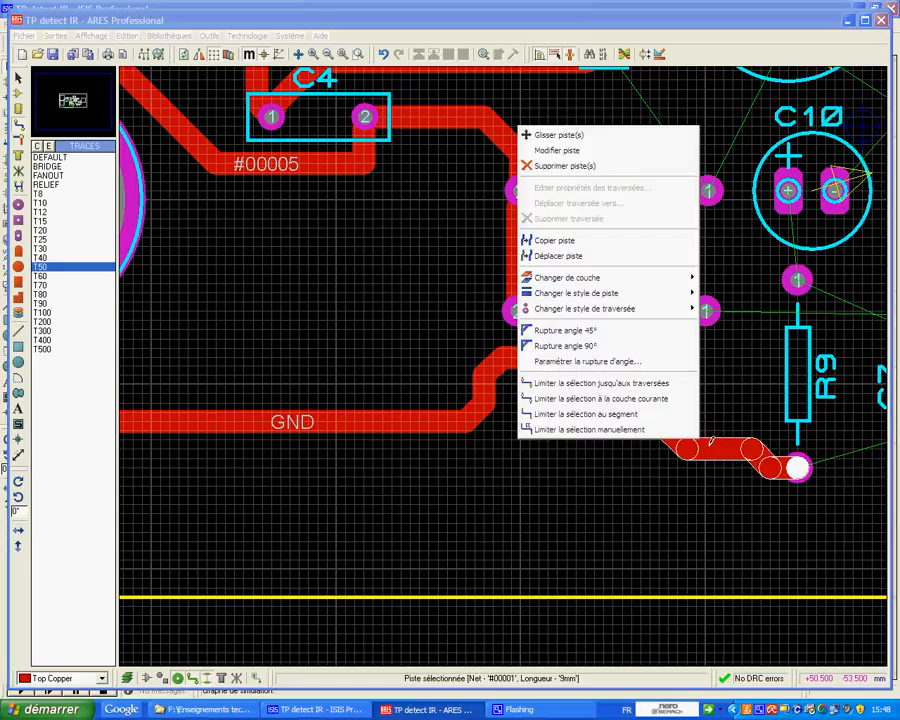
click(625, 413)
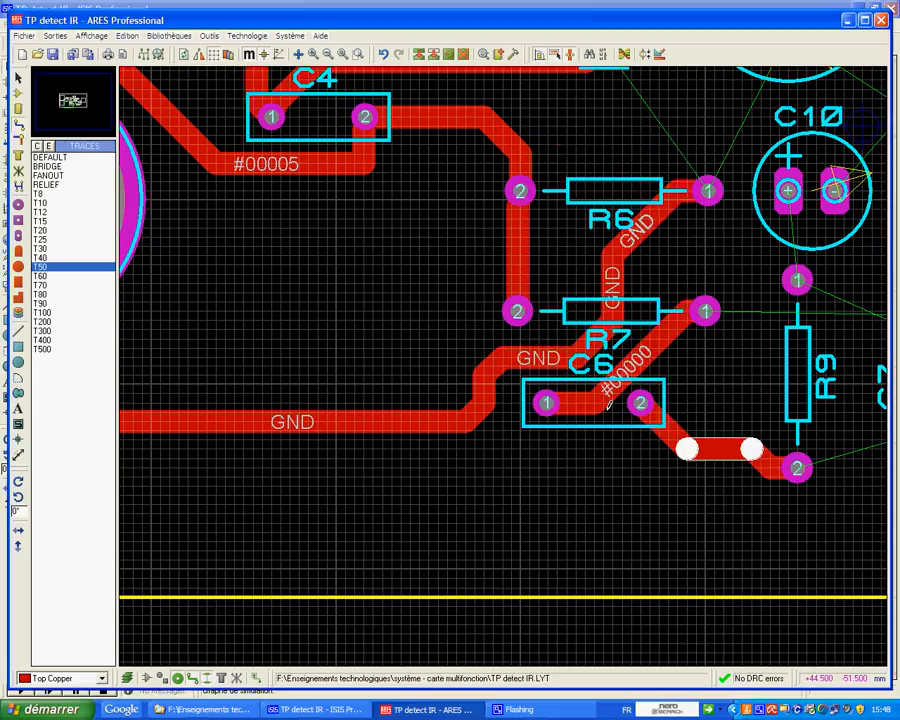
click(711, 516)
right_click(717, 443)
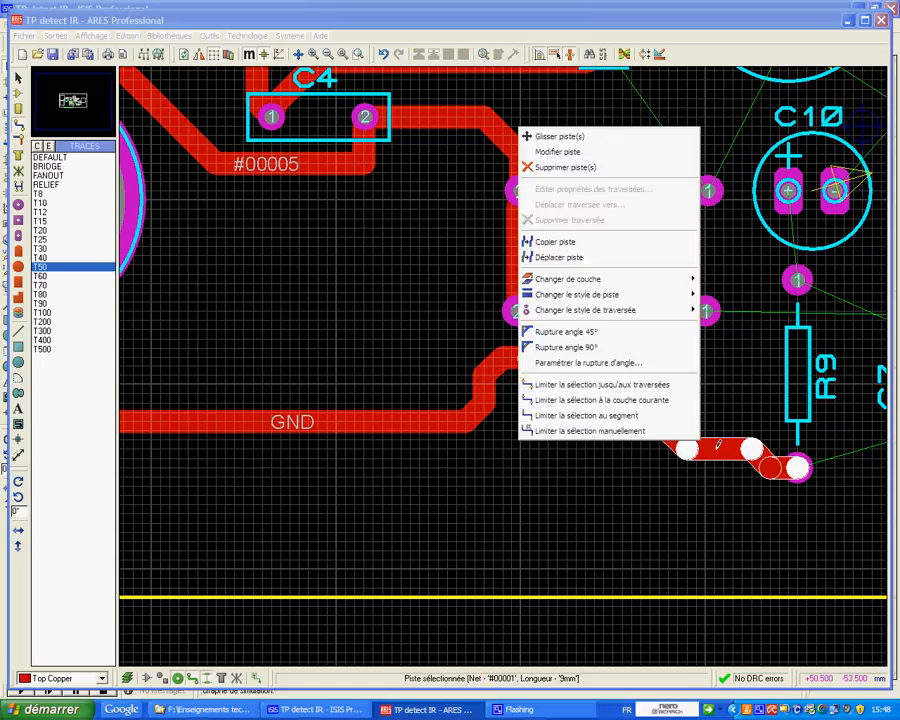
click(624, 416)
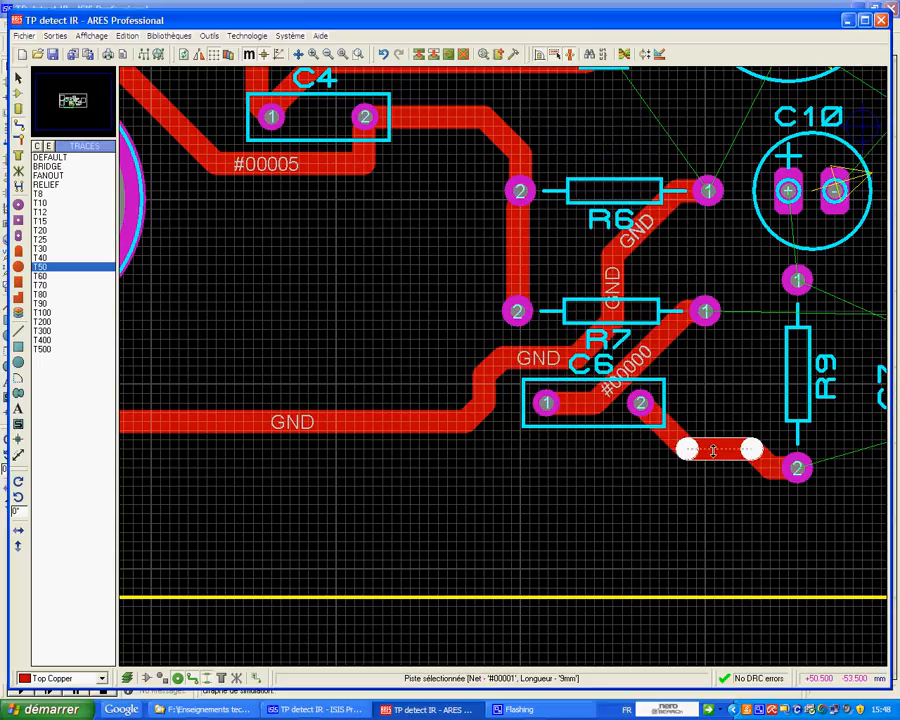
mouse_move(714, 466)
mouse_down()
mouse_move(706, 540)
mouse_move(702, 454)
mouse_up()
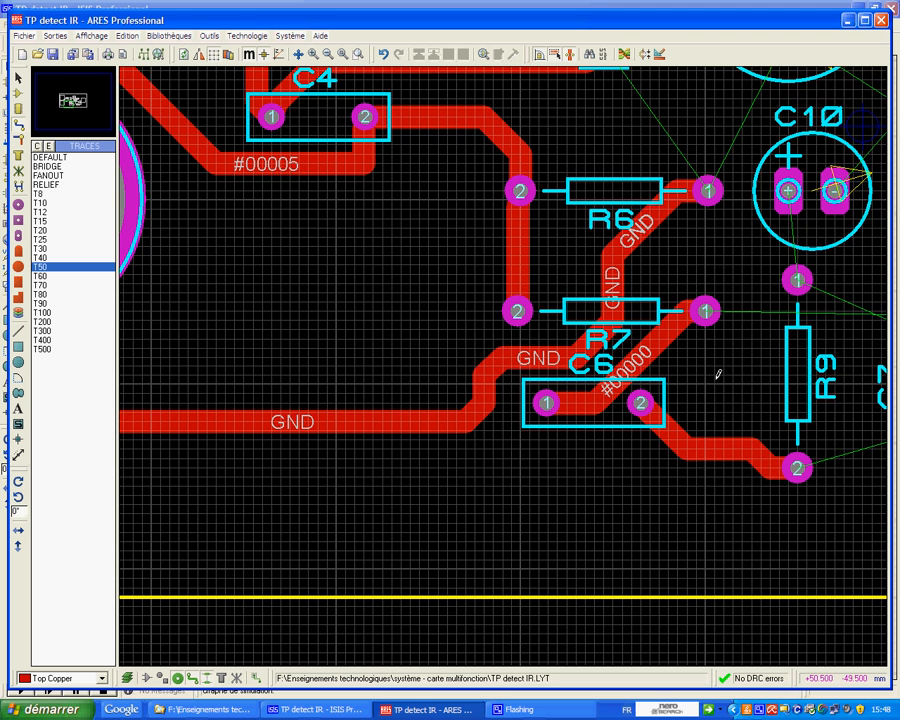
Step: Route ground from C3's pin 2 diagonally to R6's pin 1, and from R6's pin 1 up and across to C11's negative pin
scroll(718, 350, down, 1)
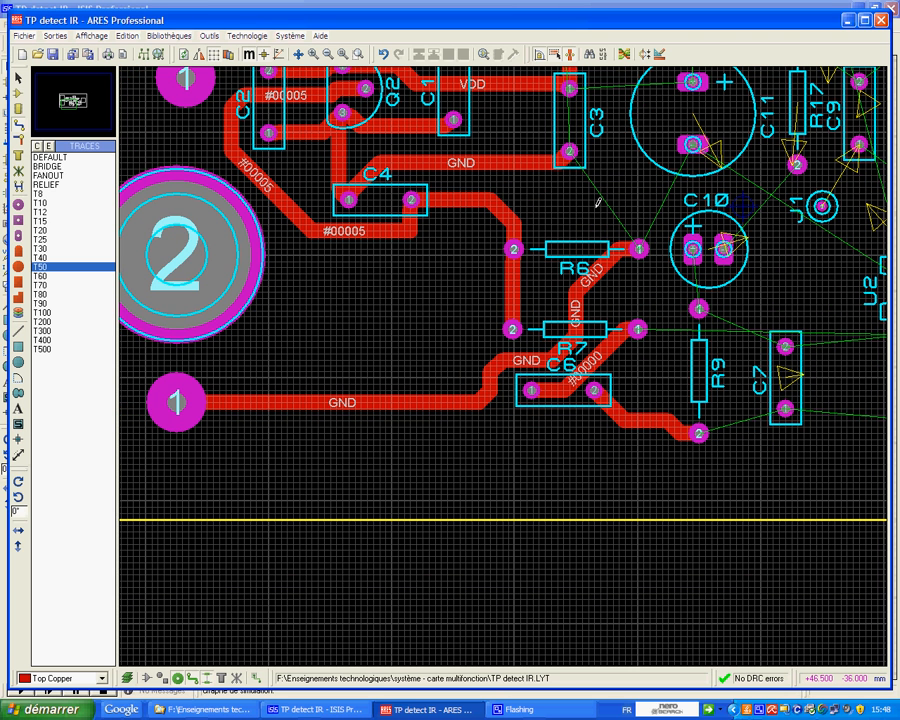
click(569, 151)
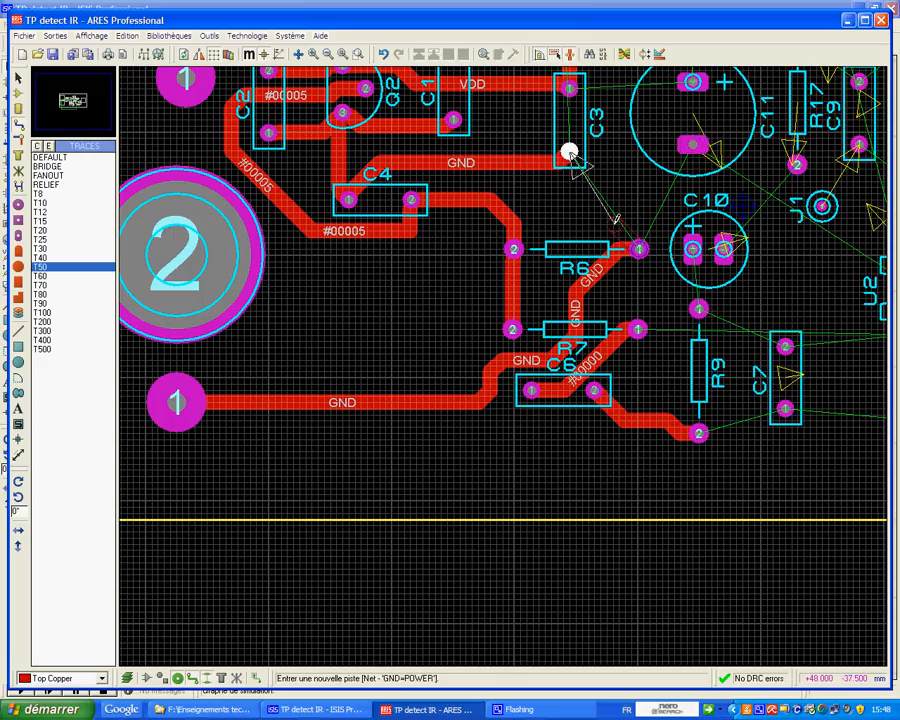
click(572, 182)
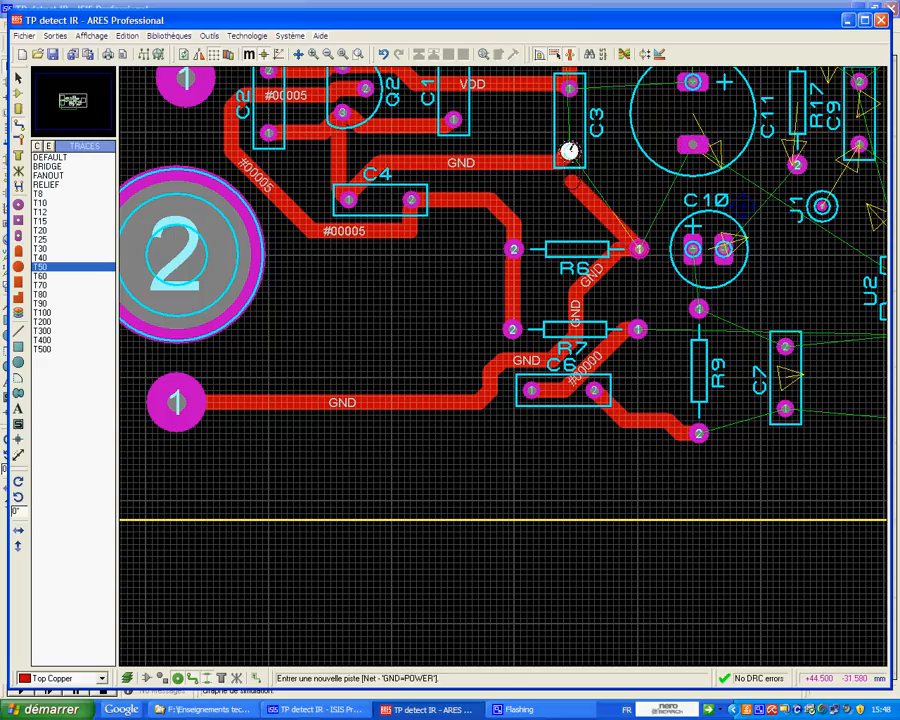
click(569, 151)
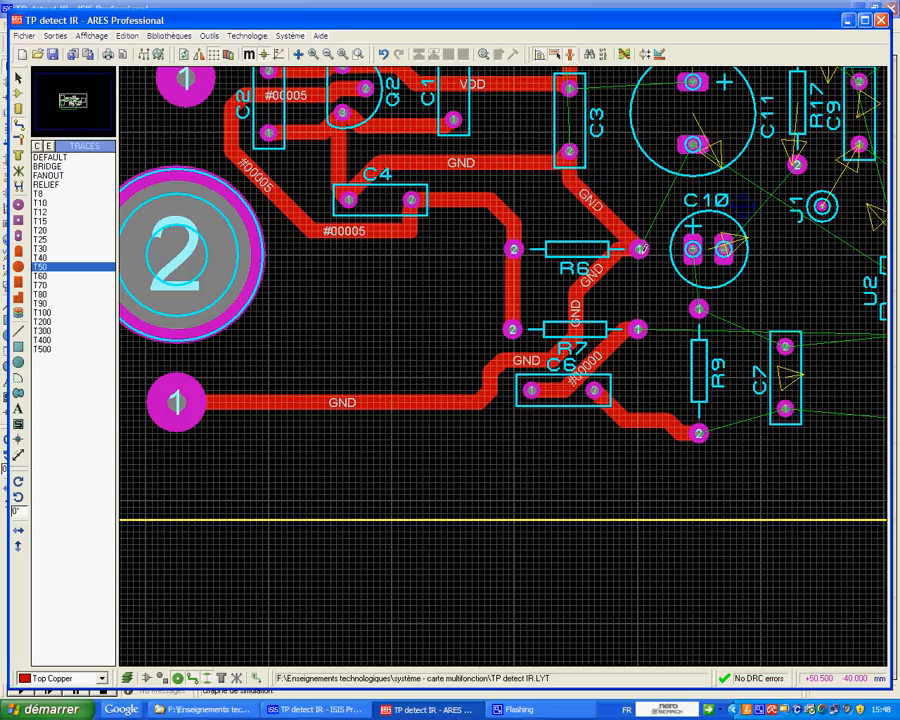
click(639, 248)
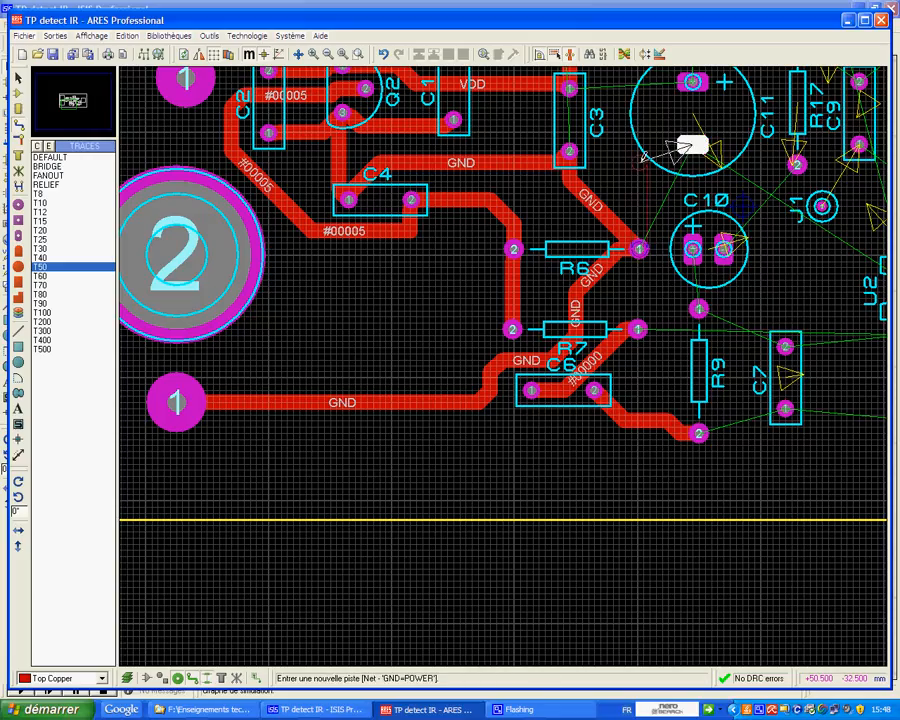
click(640, 149)
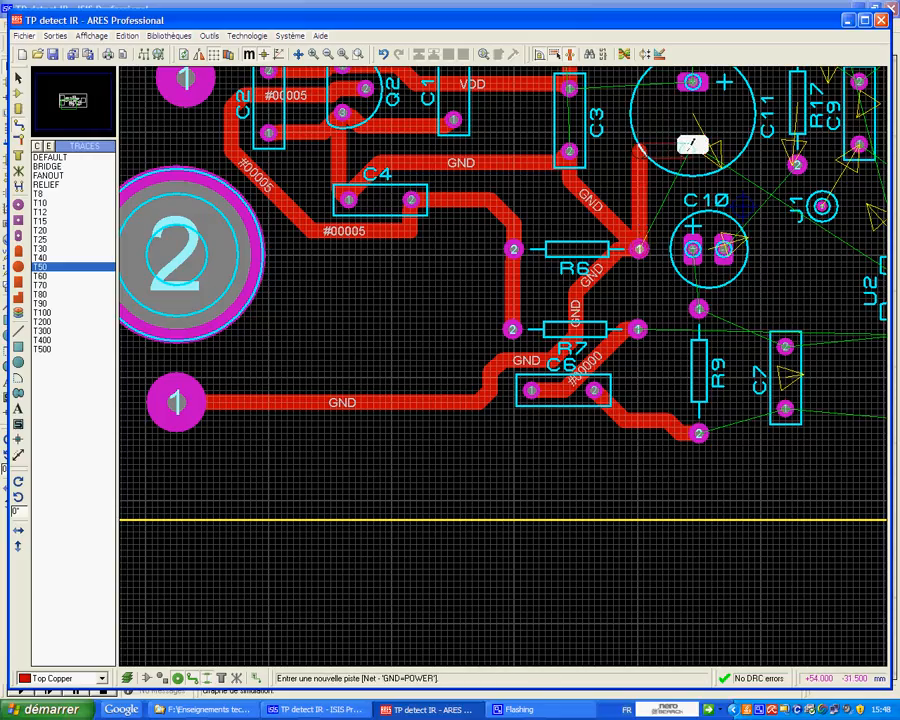
click(692, 145)
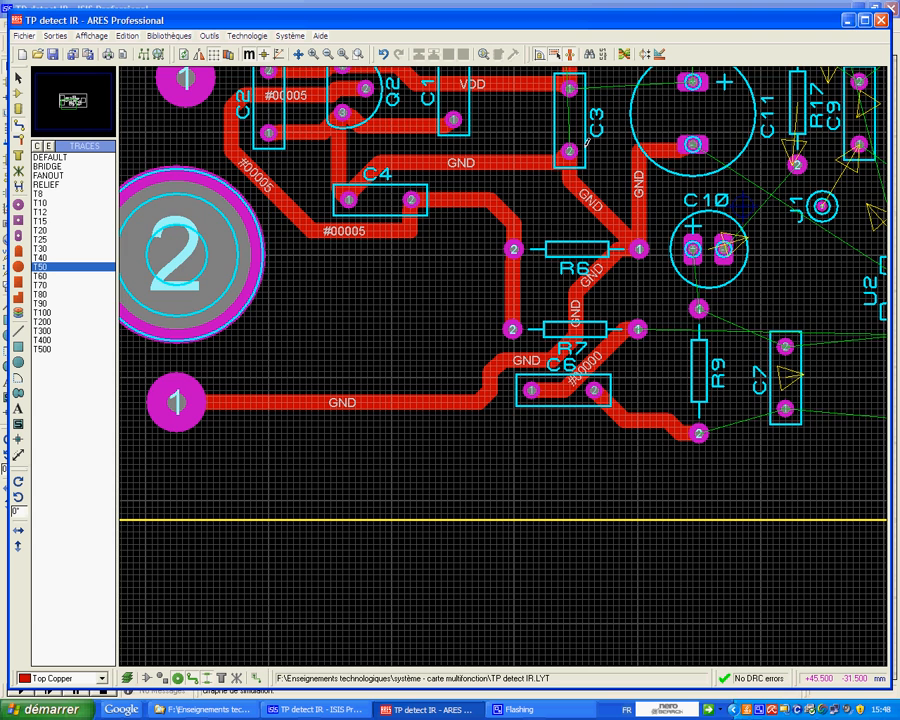
Step: Route VDD from C3's pin 1 straight to C11's positive pin, and from there up to R1's pin 2
scroll(584, 145, down, 1)
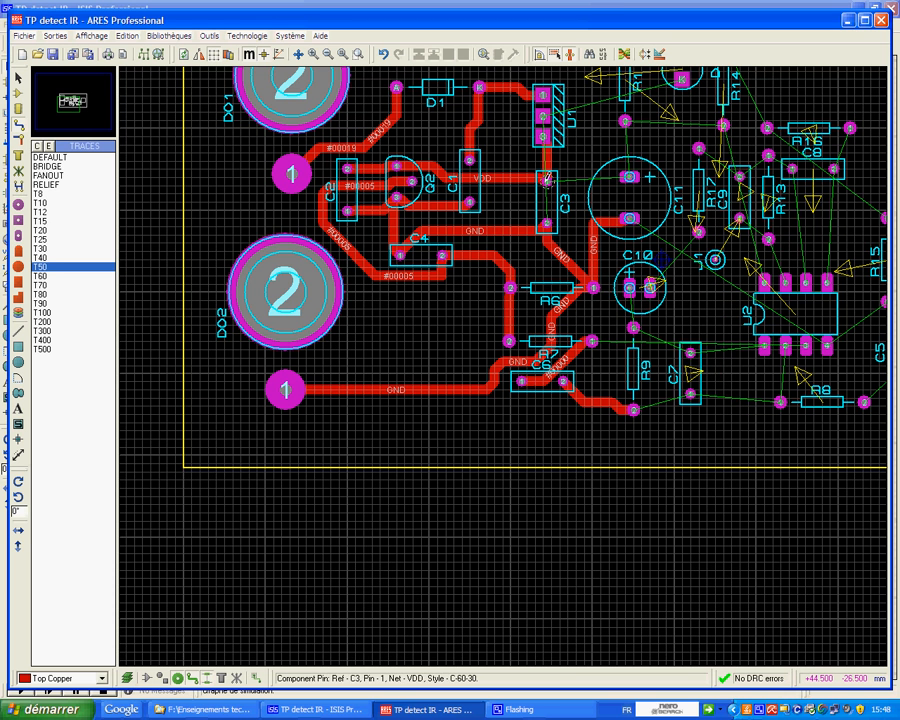
click(628, 177)
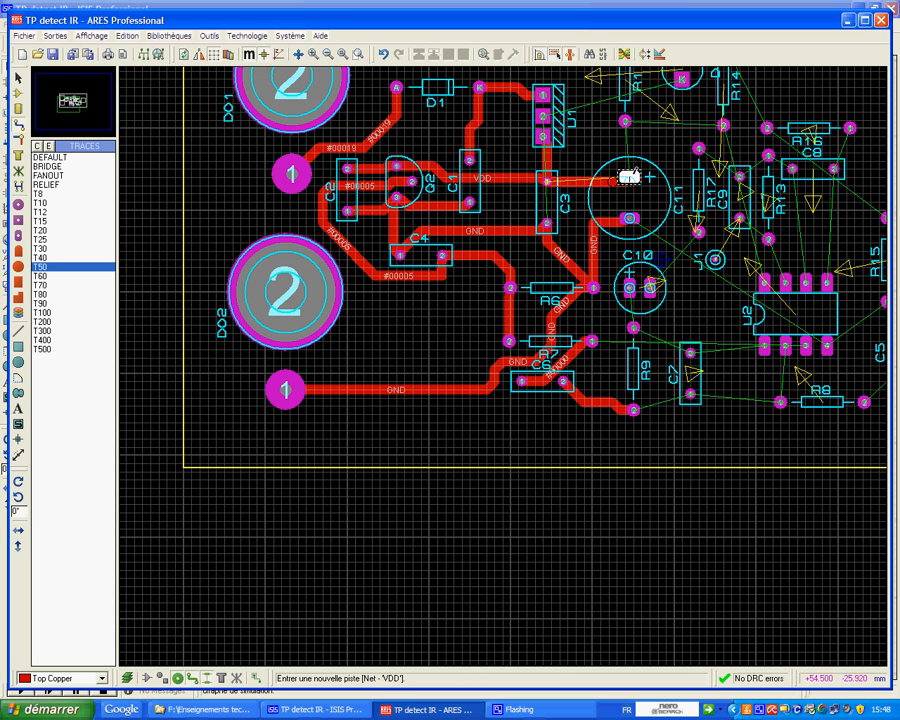
click(629, 178)
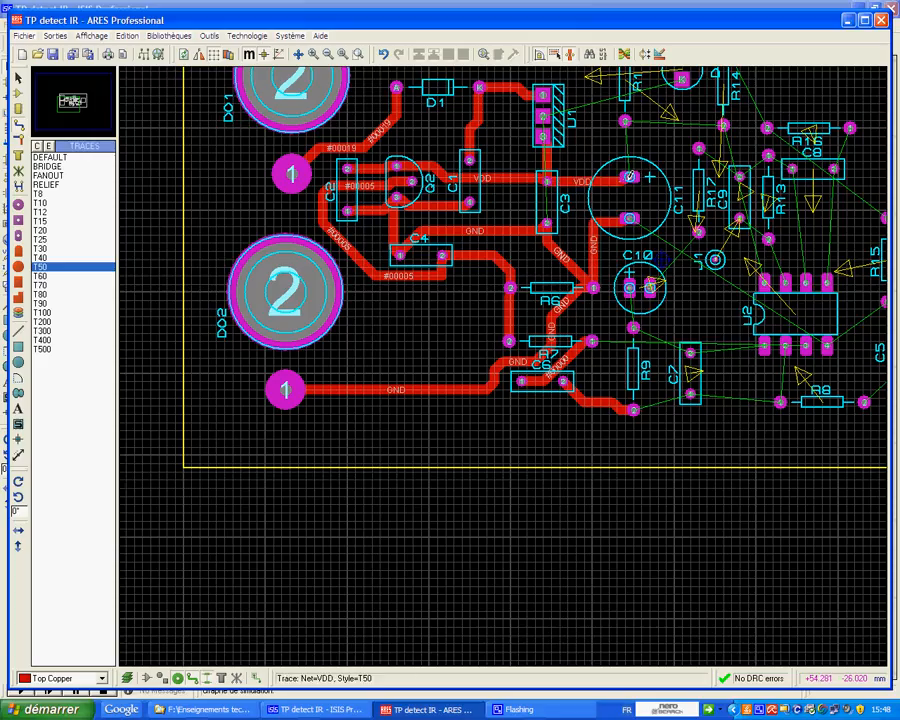
click(629, 177)
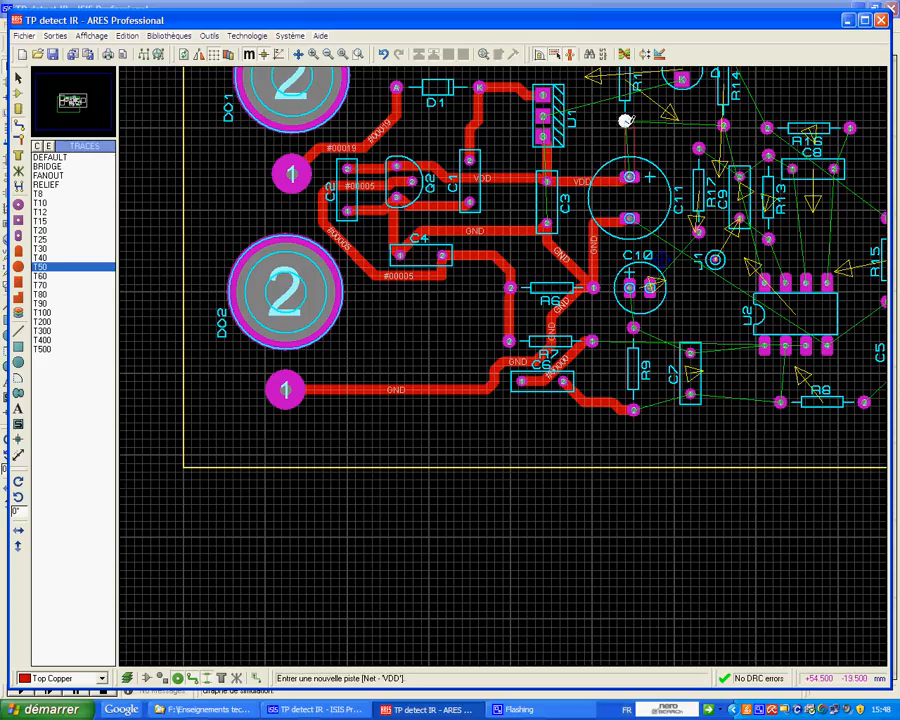
click(626, 121)
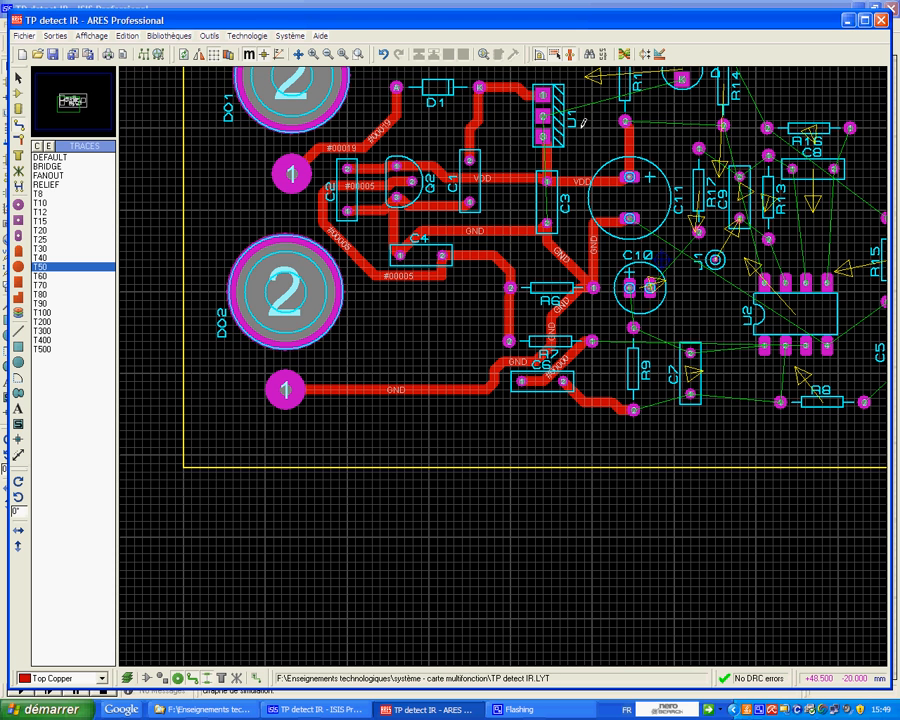
Step: Route R1's pin 1 horizontally and down to D2's anode
scroll(577, 124, up, 1)
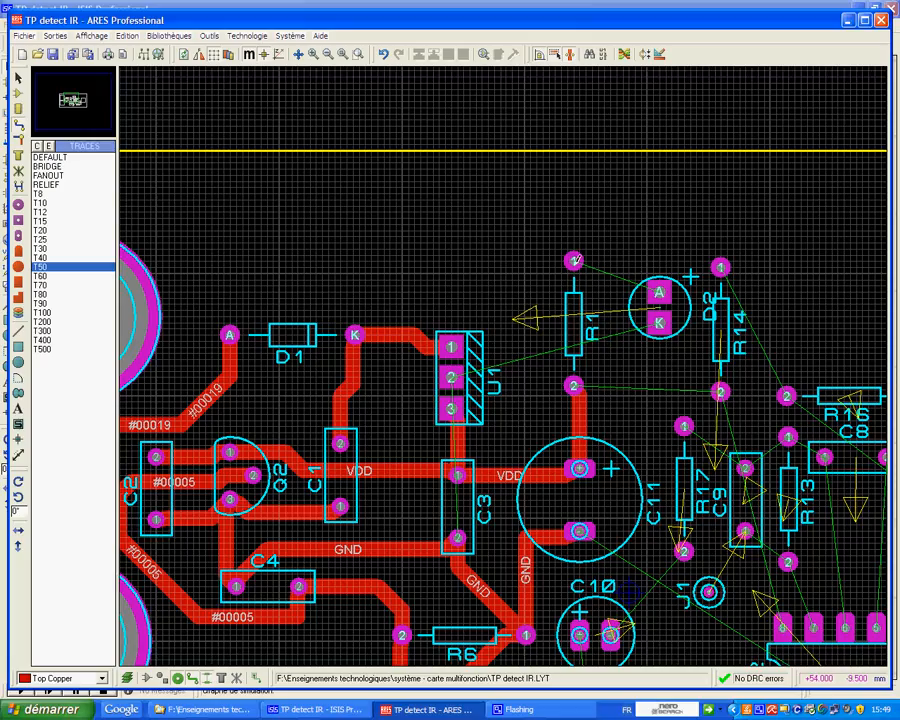
click(575, 261)
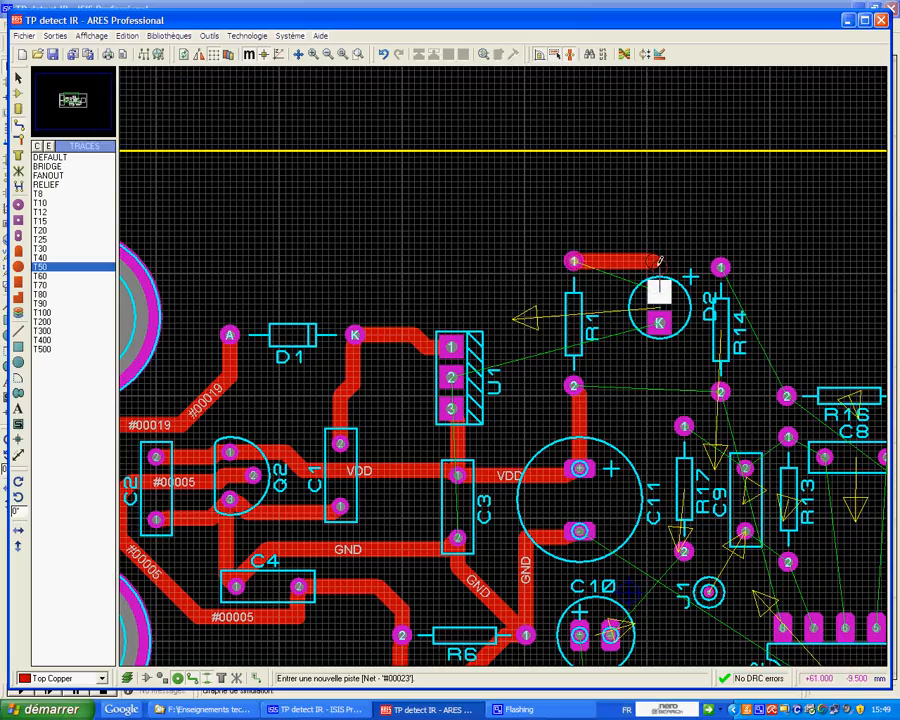
click(659, 288)
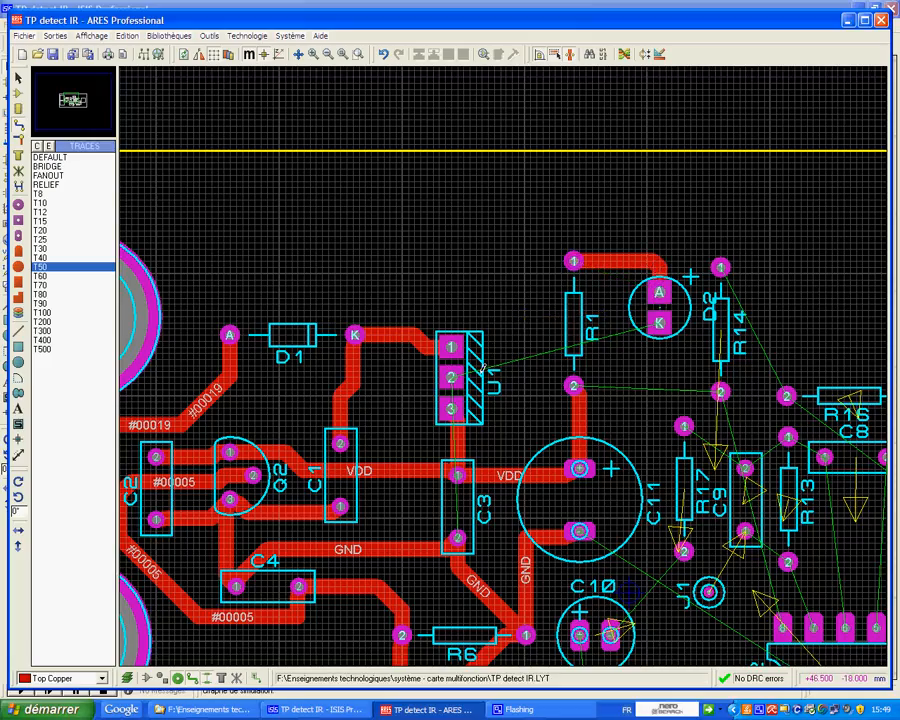
Step: Route ground from U1's pin 2 under R1 to D2's cathode, and VDD from R1's pin 2 to R14's pin 2
click(451, 376)
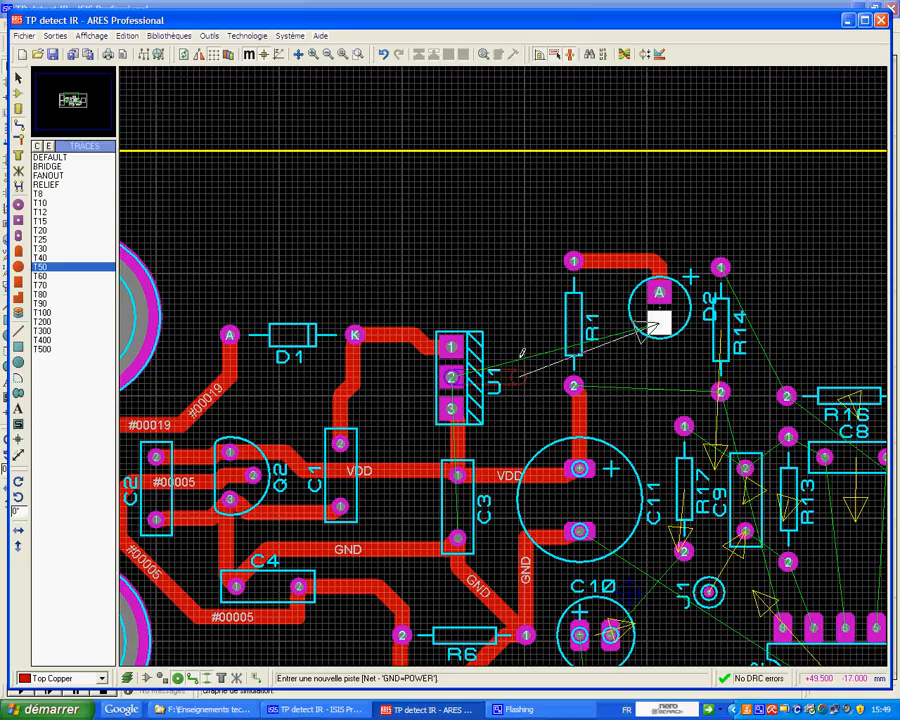
click(507, 377)
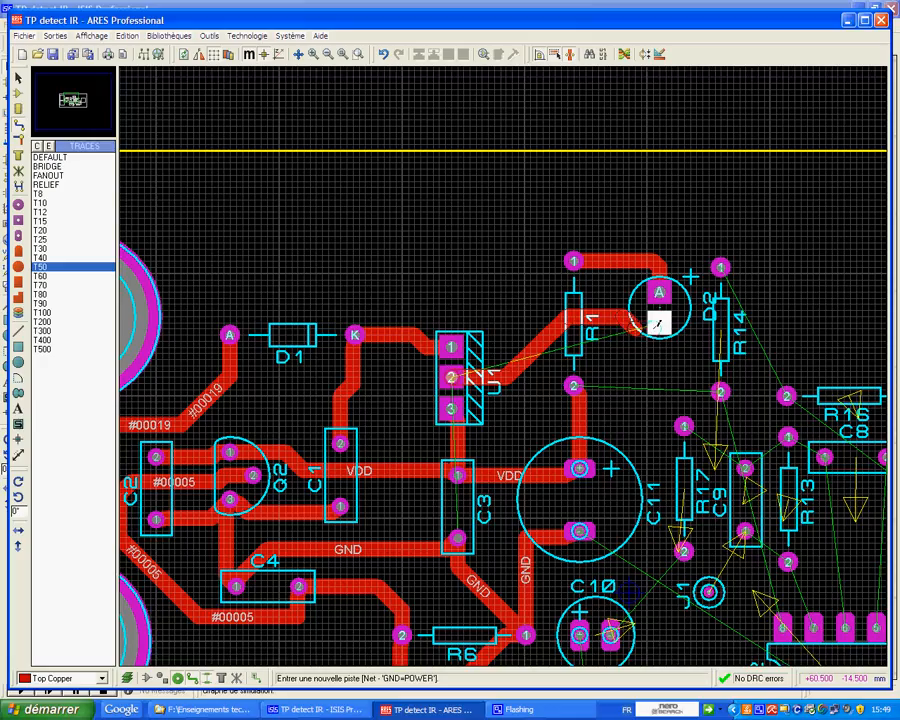
click(655, 322)
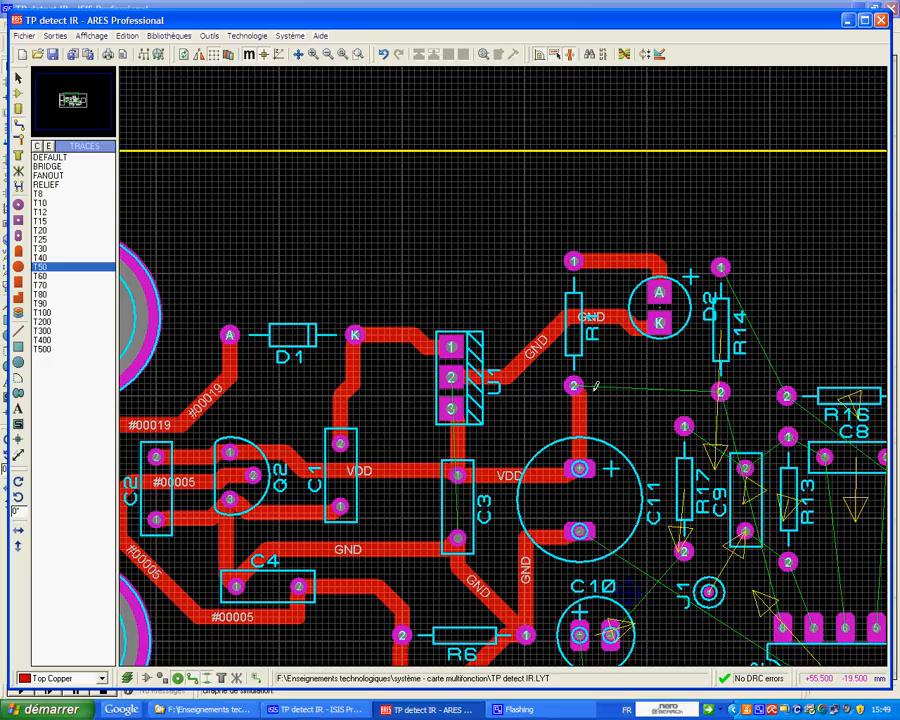
click(573, 385)
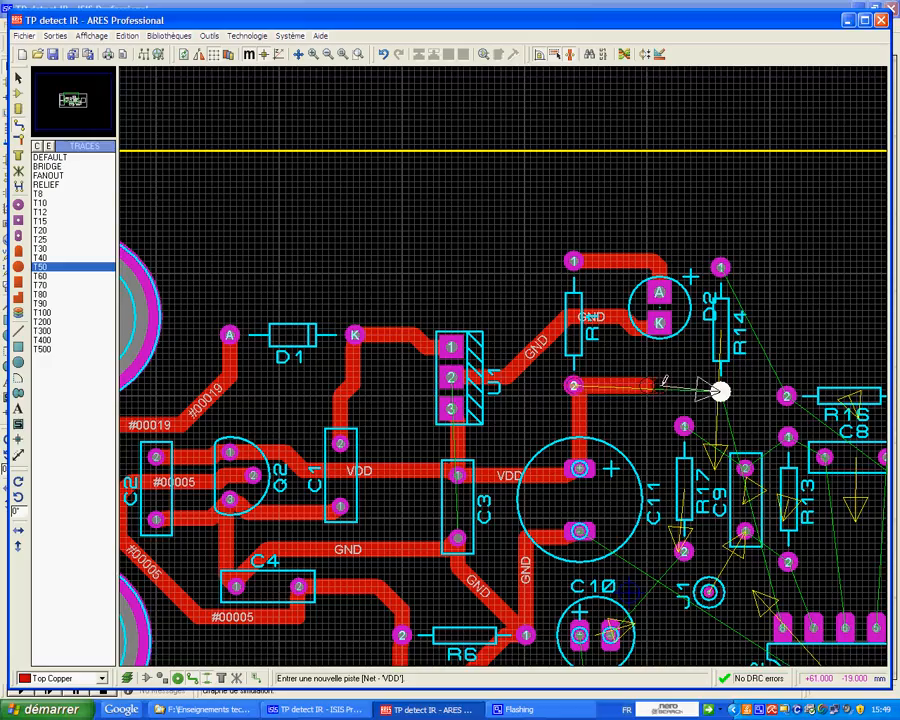
click(720, 391)
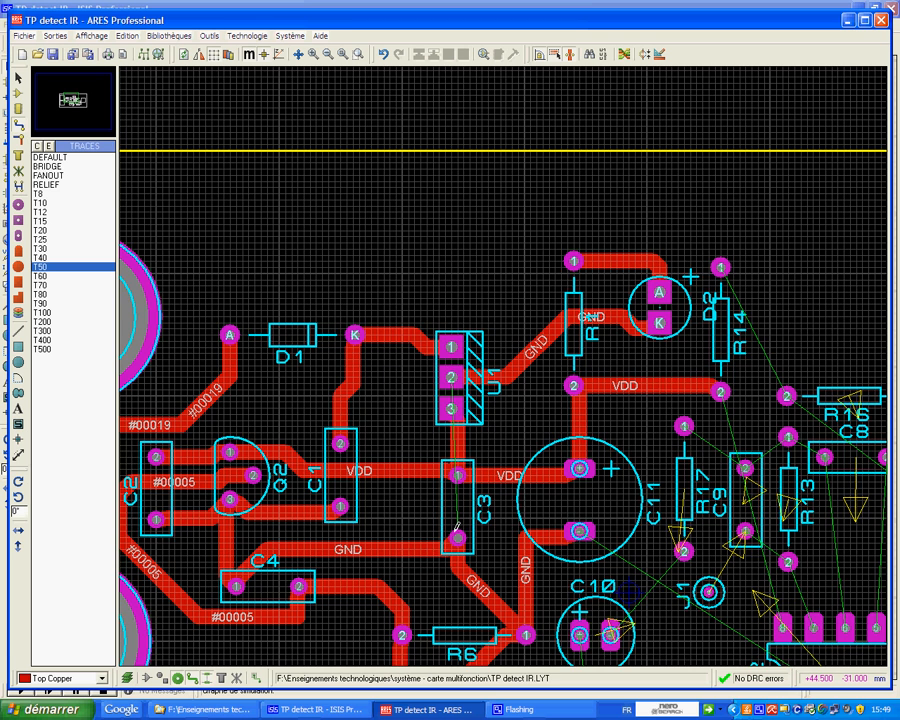
Step: Connect C3's pin 2 to U1's pin 2 with a vertical Bottom Copper jumper between two vias, crossing the VDD trace between C1 and C3
scroll(457, 525, down, 1)
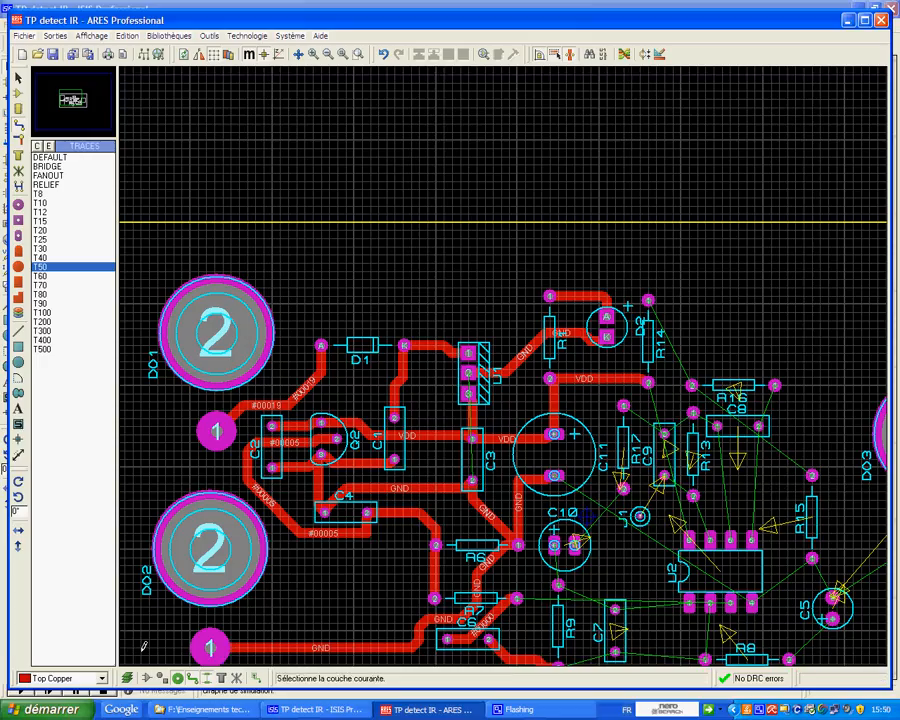
click(470, 479)
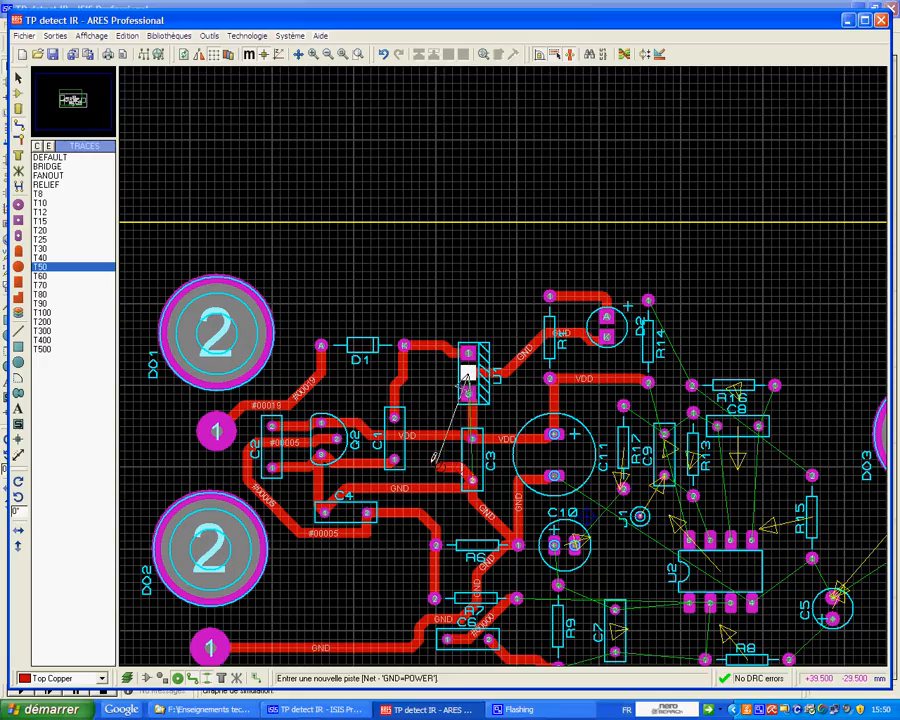
double_click(434, 461)
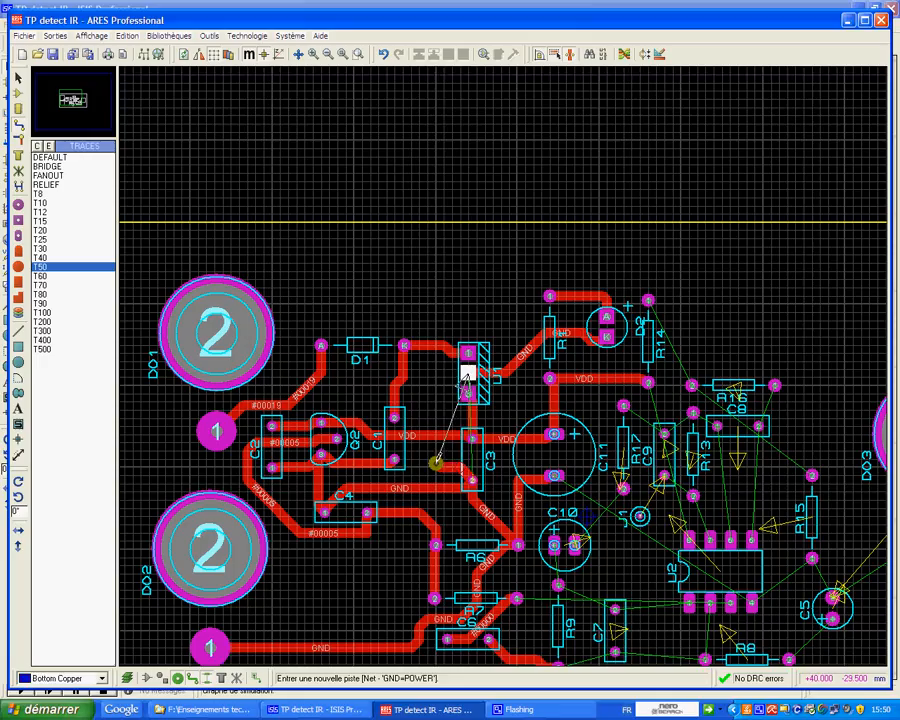
double_click(437, 375)
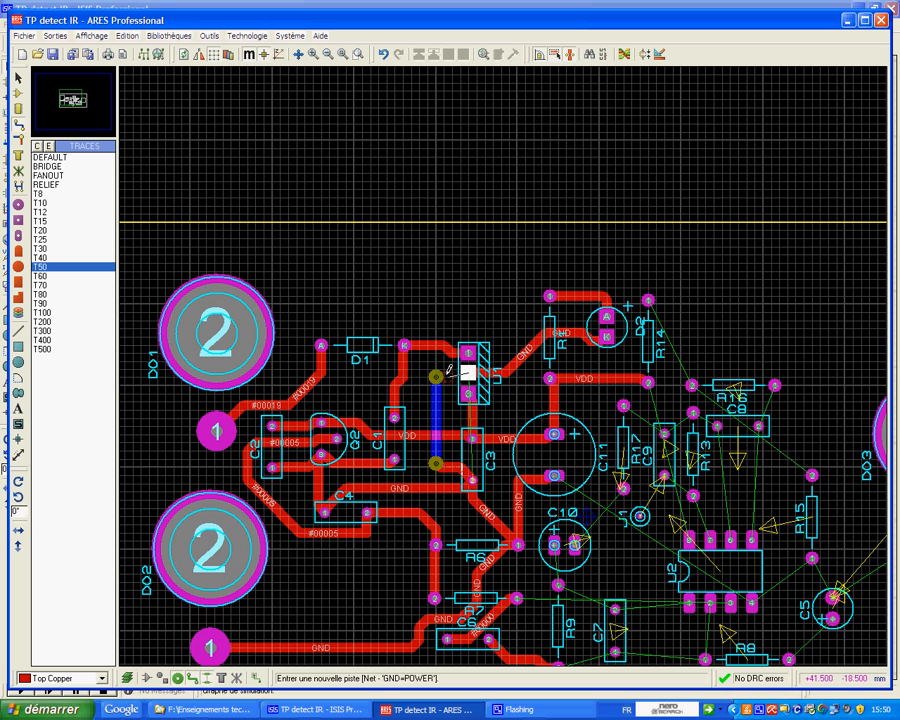
key(F6)
key(F6)
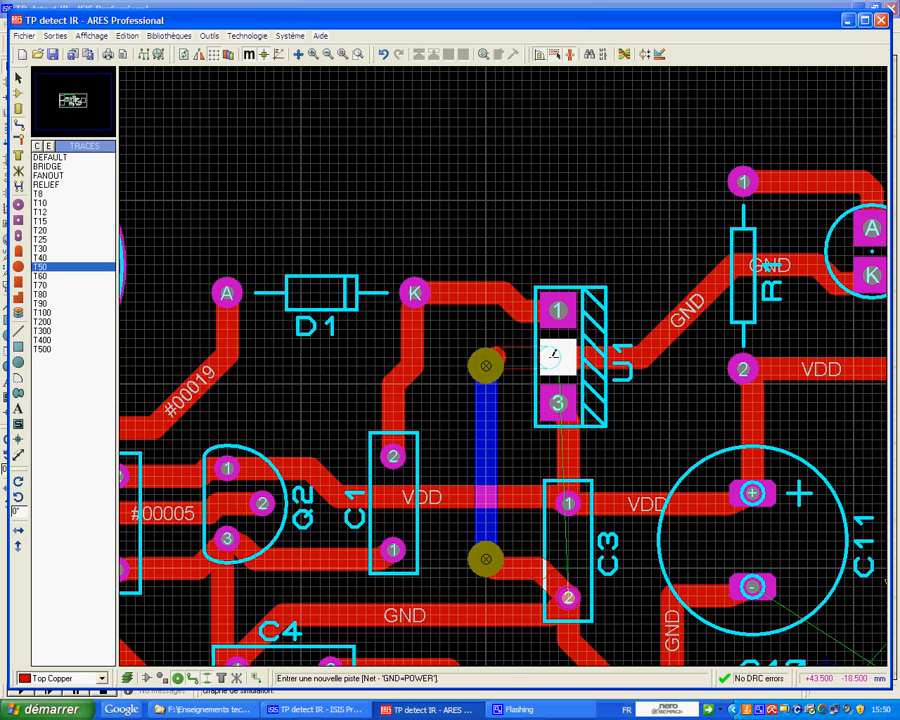
click(556, 356)
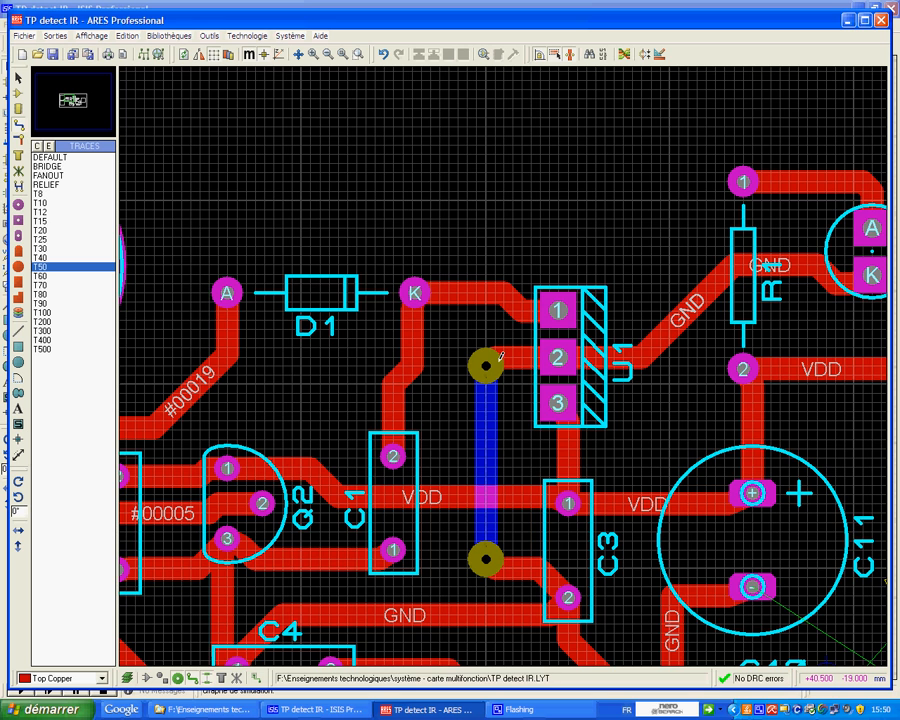
Step: Route C7's pin 2 up and across to R9's pin 1, and R9's pin 1 up to C10's positive pin
scroll(492, 366, down, 1)
scroll(492, 366, down, 1)
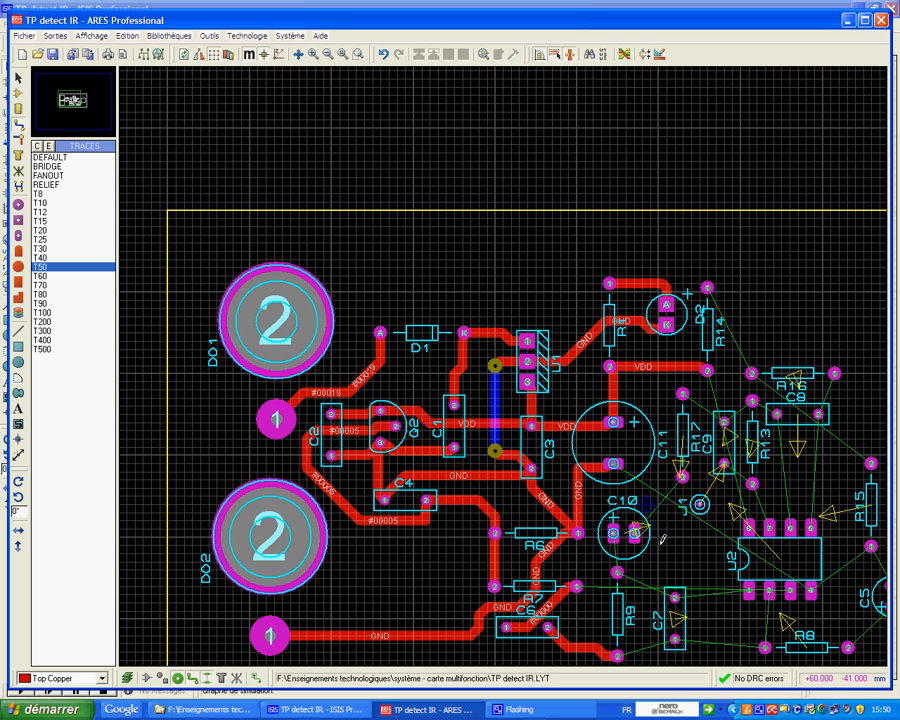
scroll(695, 599, up, 1)
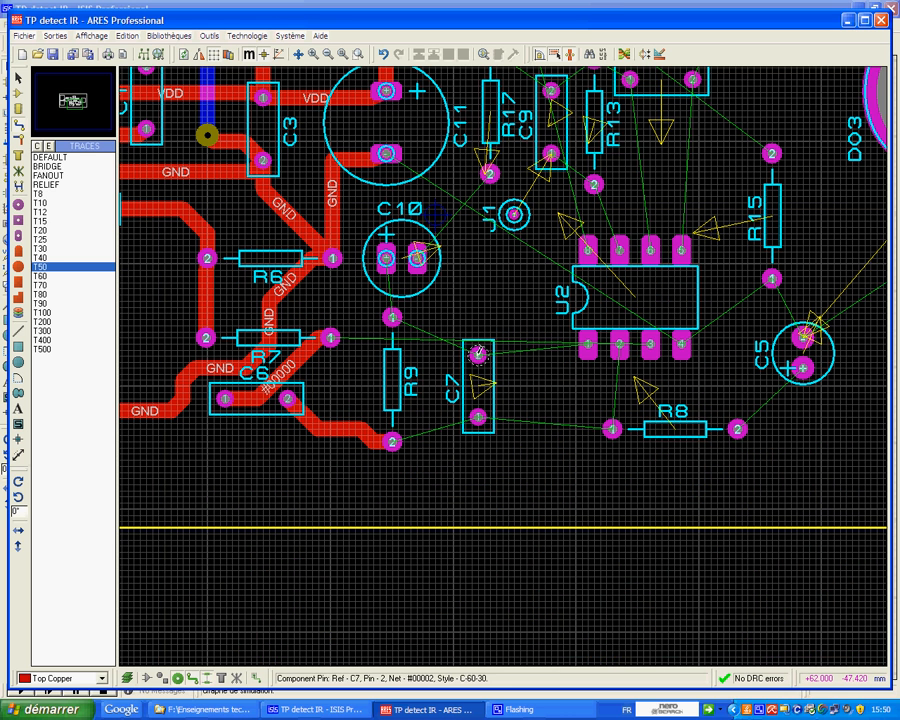
click(478, 354)
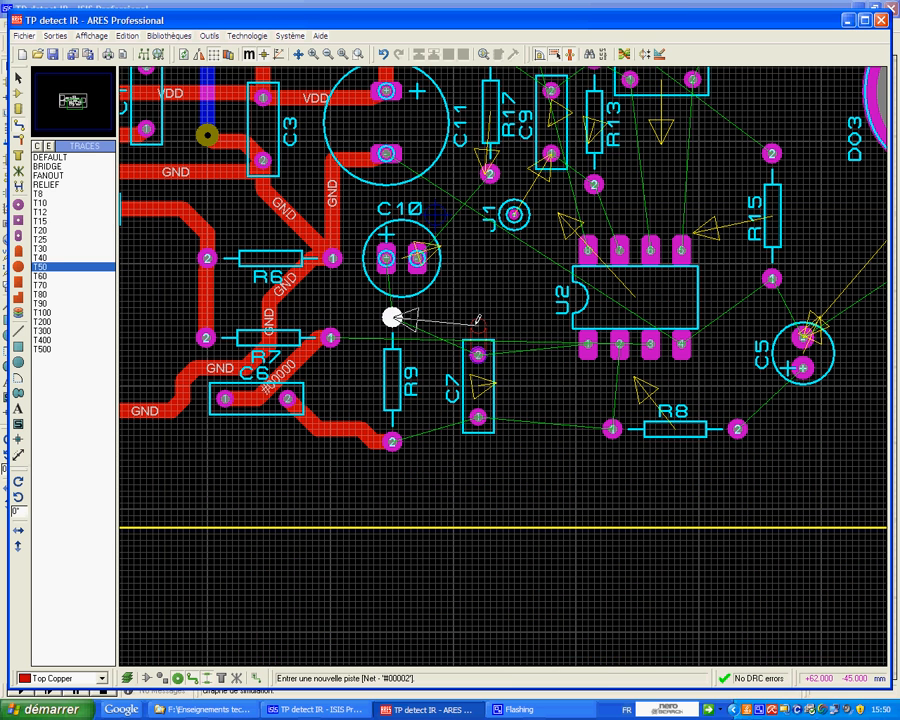
click(478, 308)
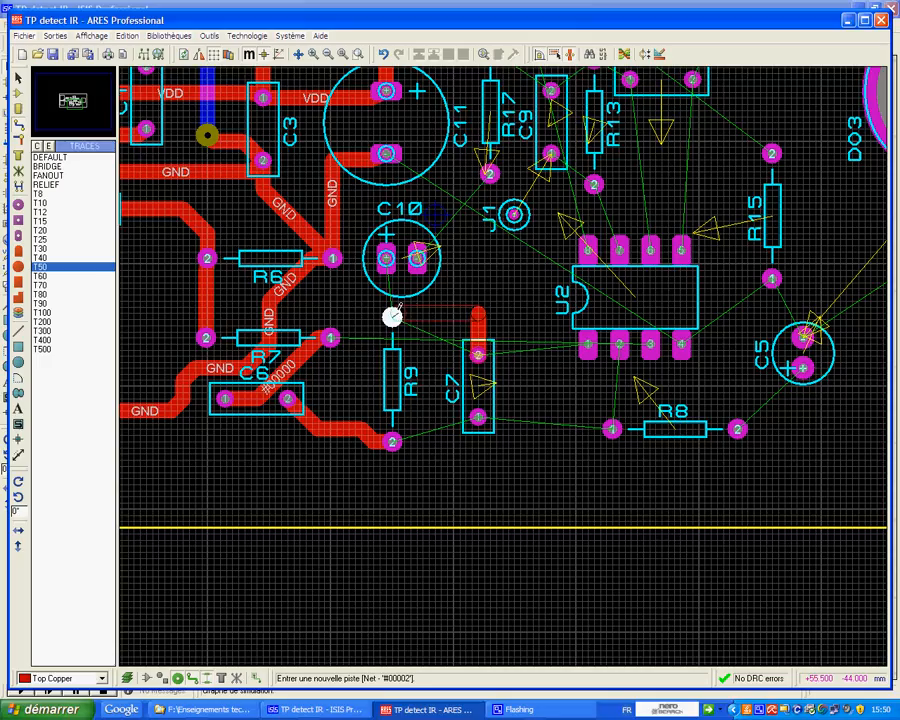
click(395, 310)
click(386, 262)
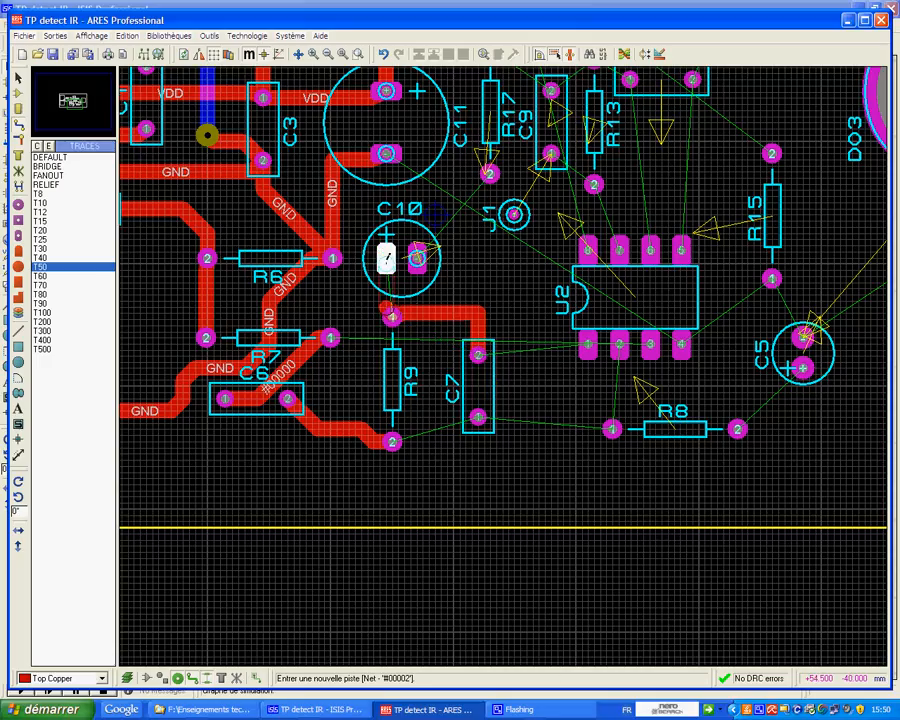
click(389, 313)
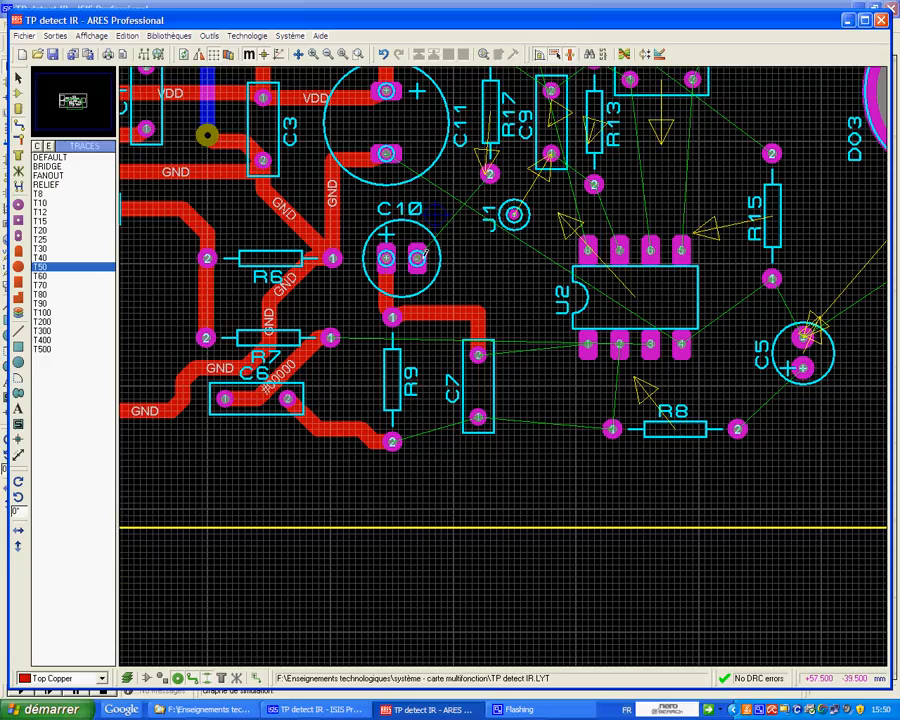
Step: Route ground from C11's negative pin between C10 and J1, then through U2's body down to U2's pin 4
click(386, 153)
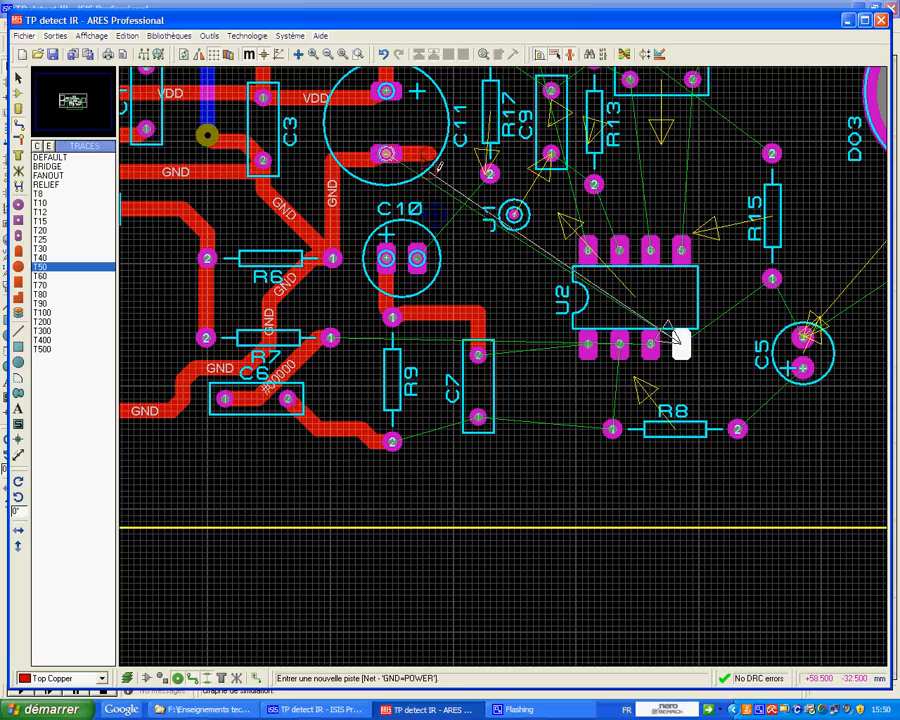
click(471, 222)
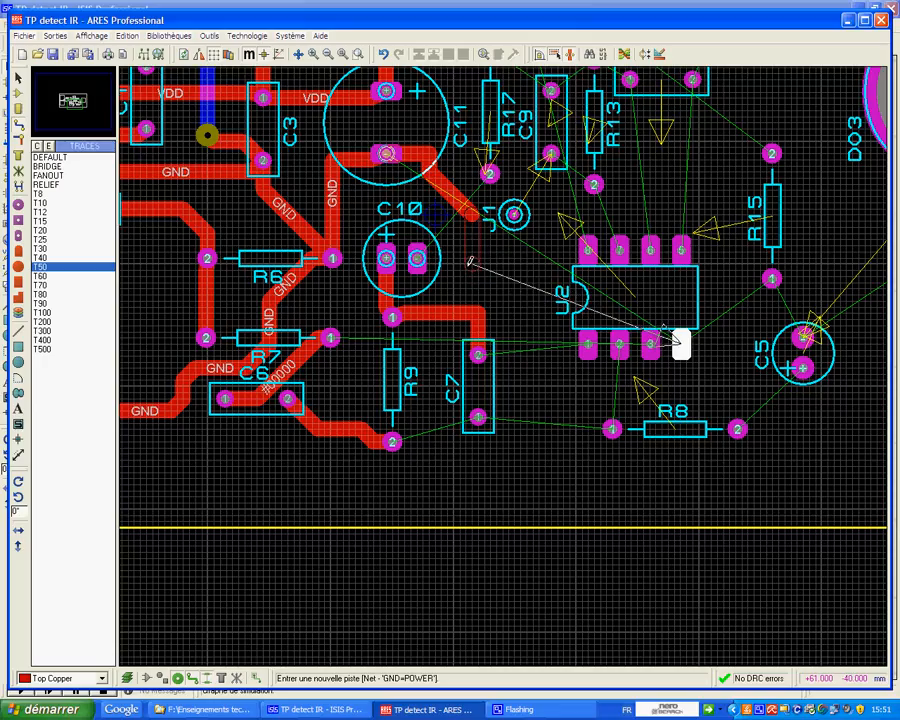
click(470, 264)
click(515, 266)
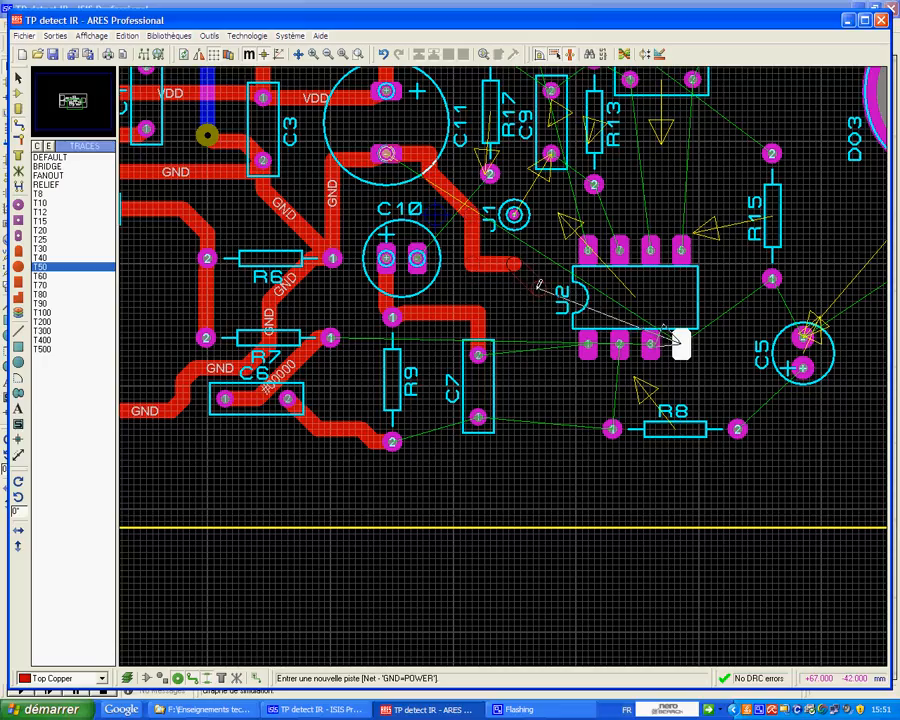
click(557, 299)
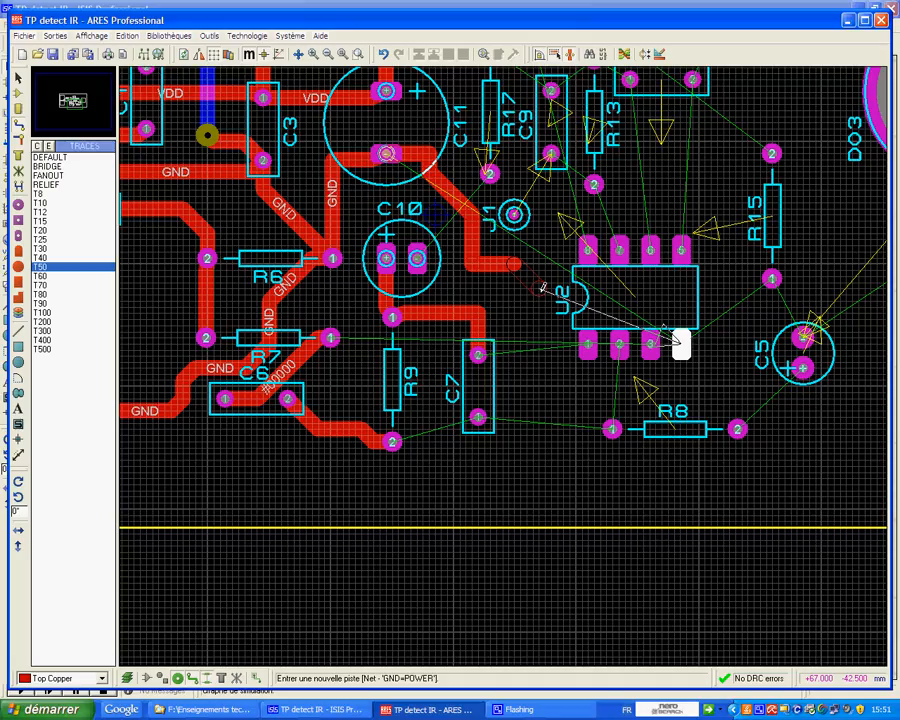
click(681, 340)
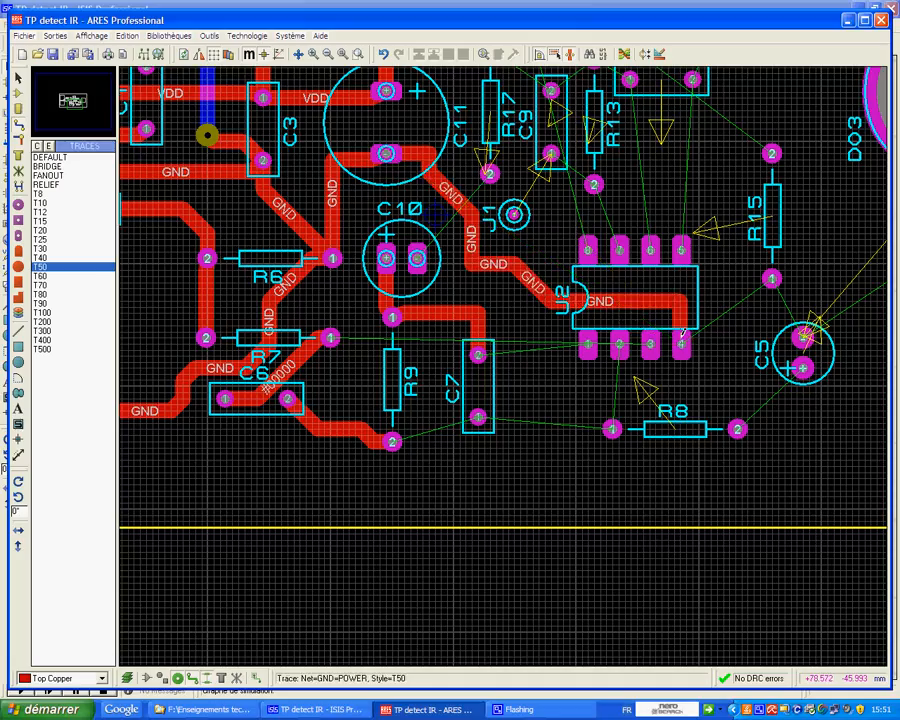
Step: Route R8's pin 1 up to U2's pin 2, and C7's pin 2 across to U2's pin 1
click(619, 343)
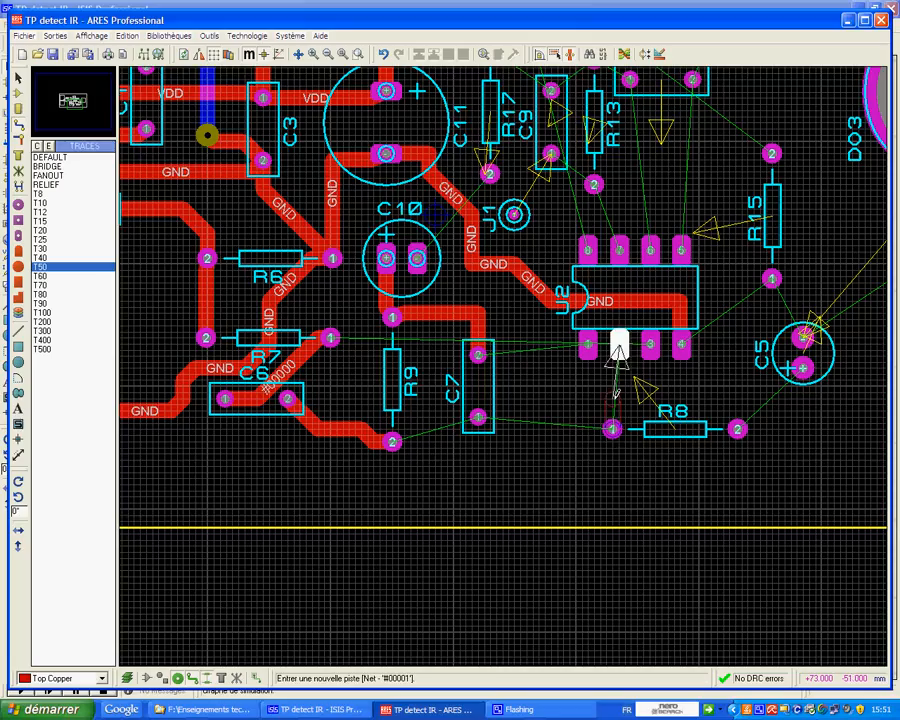
click(618, 386)
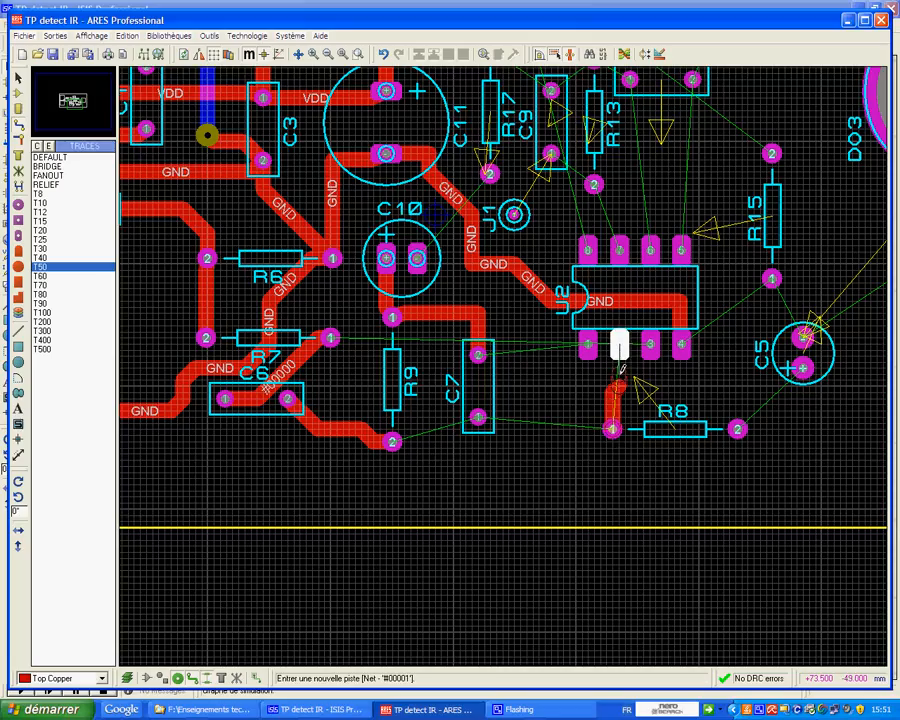
click(619, 345)
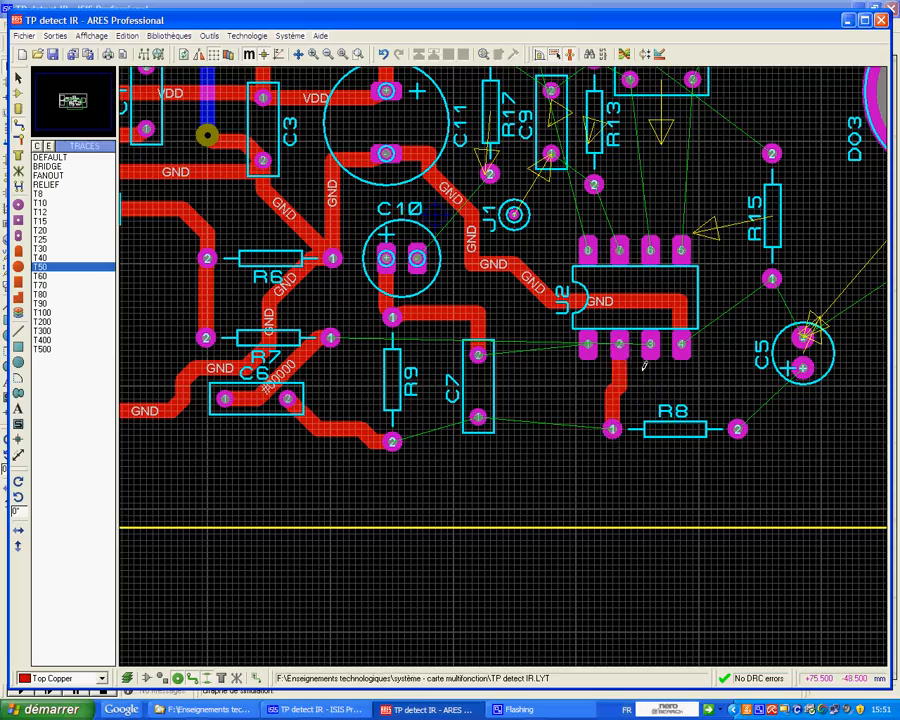
click(478, 354)
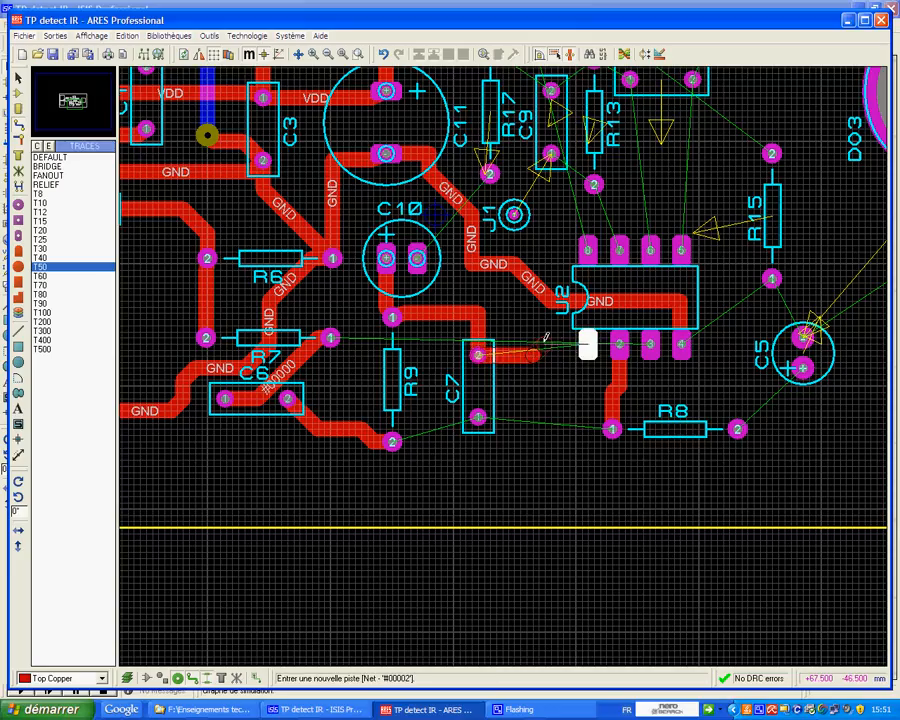
click(586, 344)
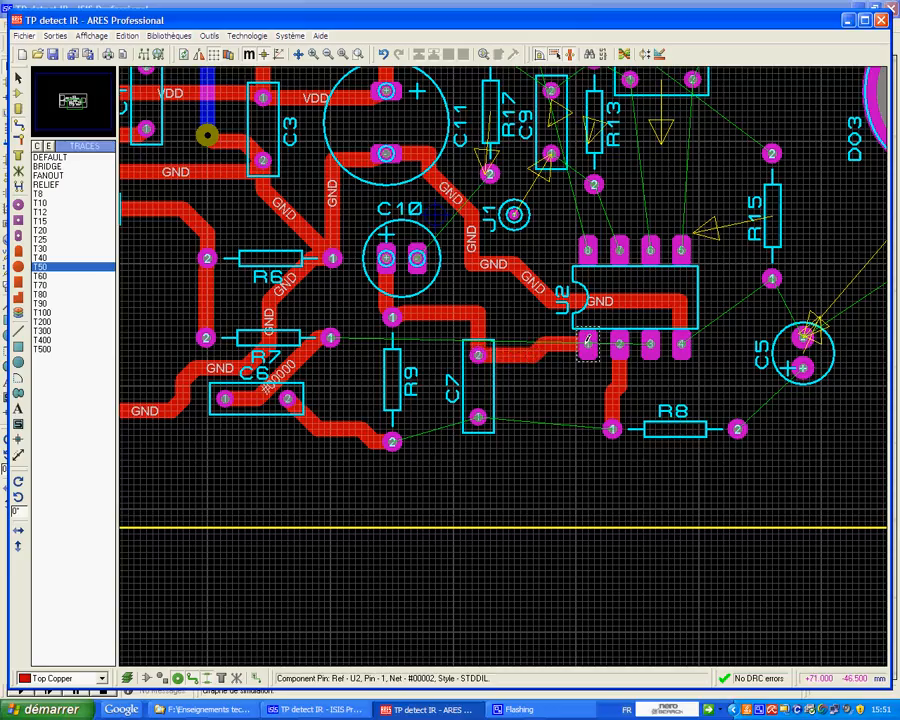
Step: Route R9's pin 2 across and up to C7's pin 1, and C7's pin 1 across to R8's pin 1
click(392, 440)
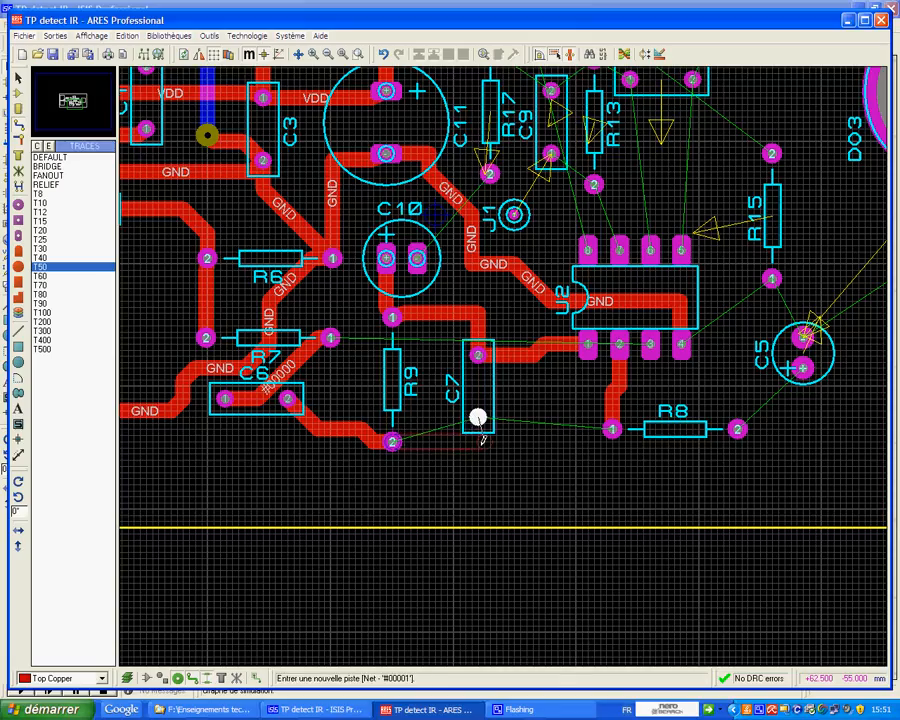
click(478, 416)
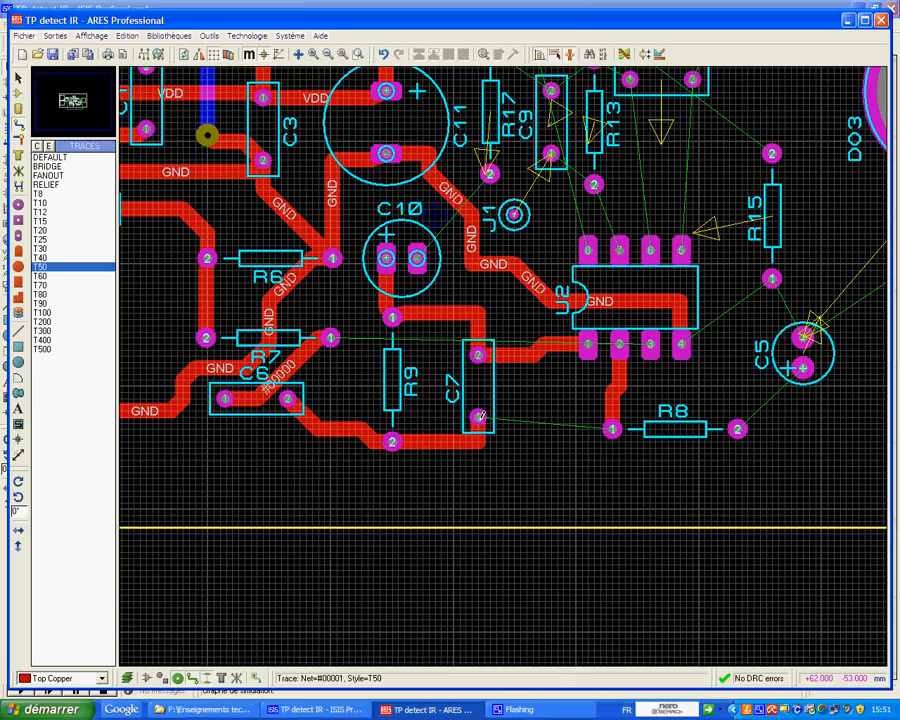
click(478, 416)
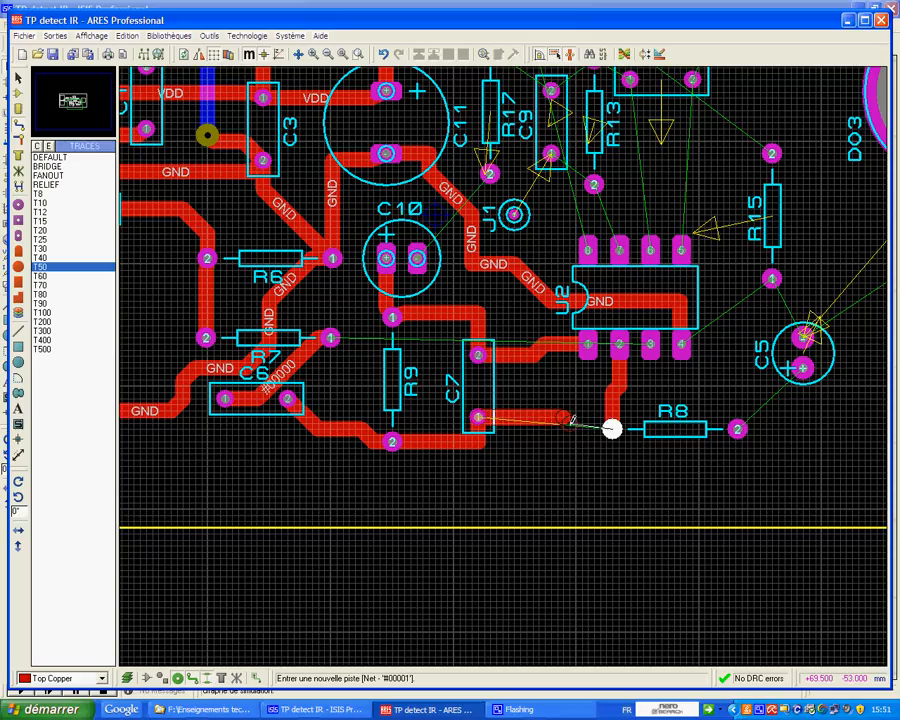
click(611, 428)
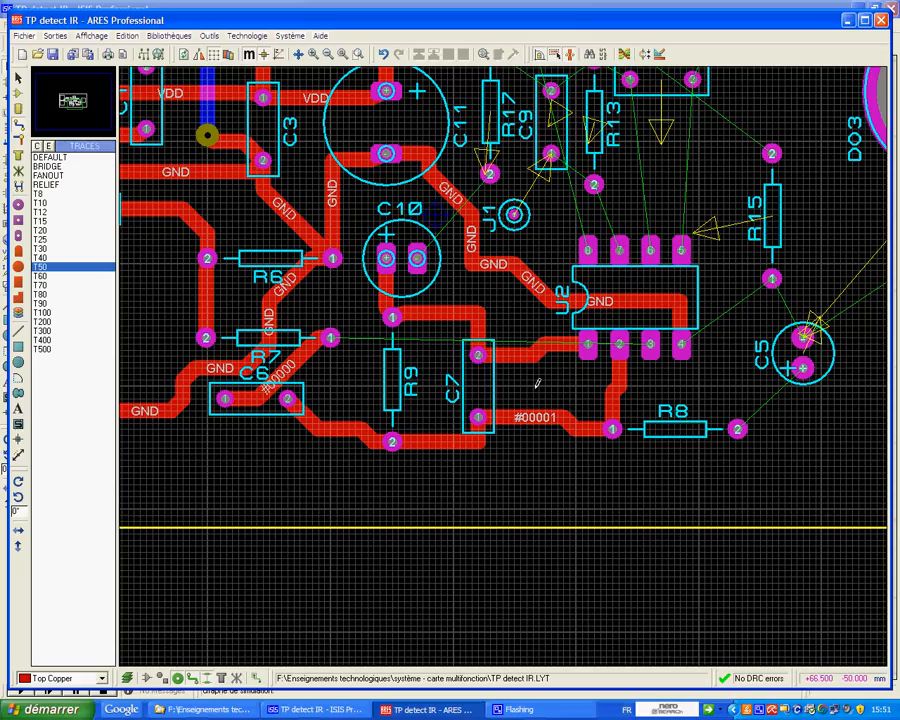
Step: Connect U2's pin 3 to R7's pin 1, using a horizontal Bottom Copper jumper between two vias to cross the trace between U2 and R8
click(651, 345)
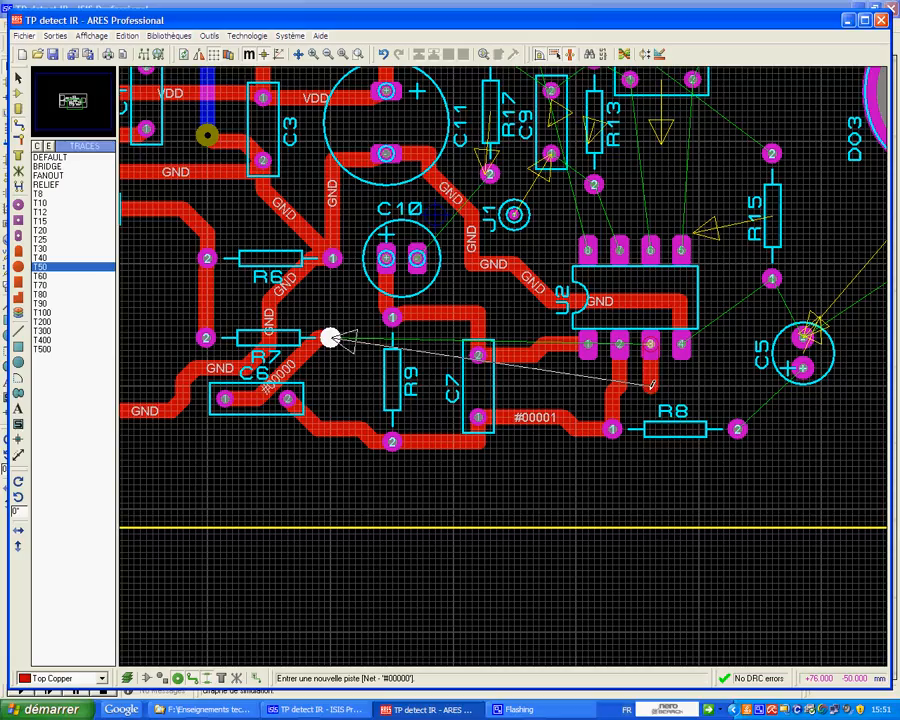
double_click(651, 385)
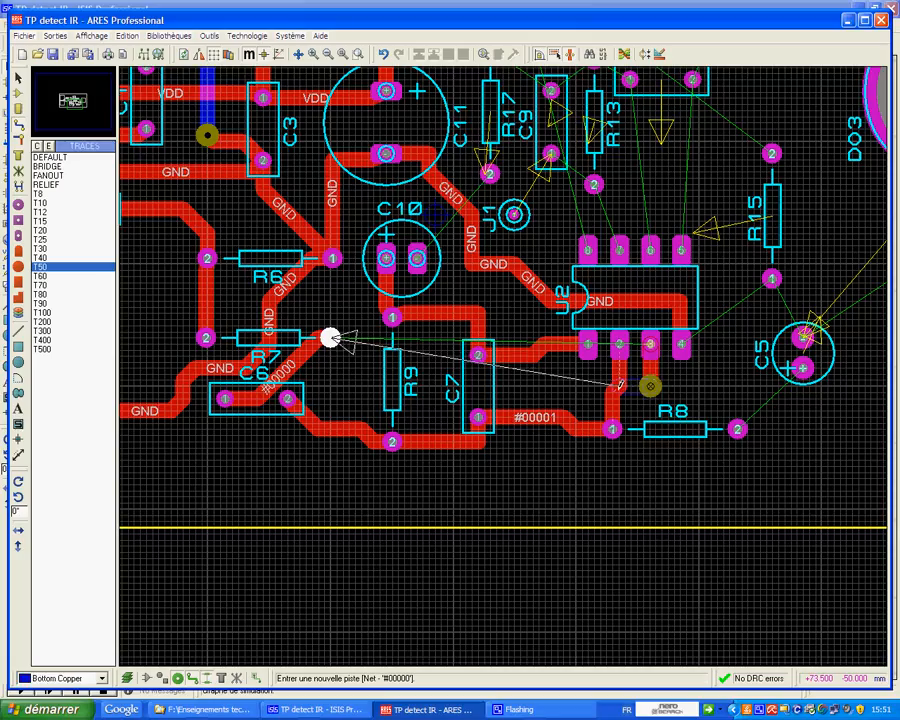
double_click(557, 385)
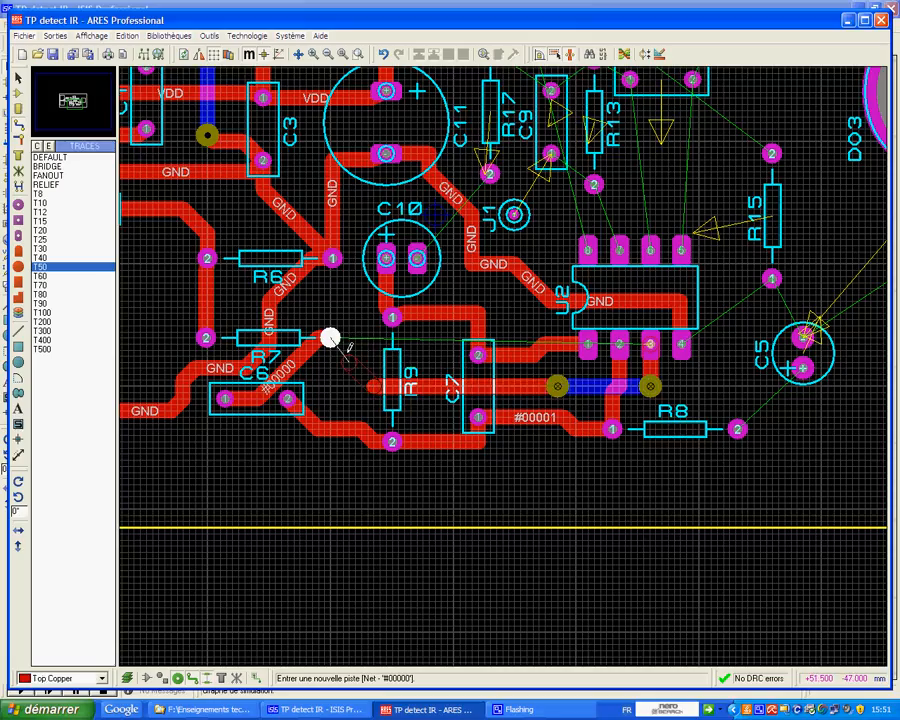
click(330, 337)
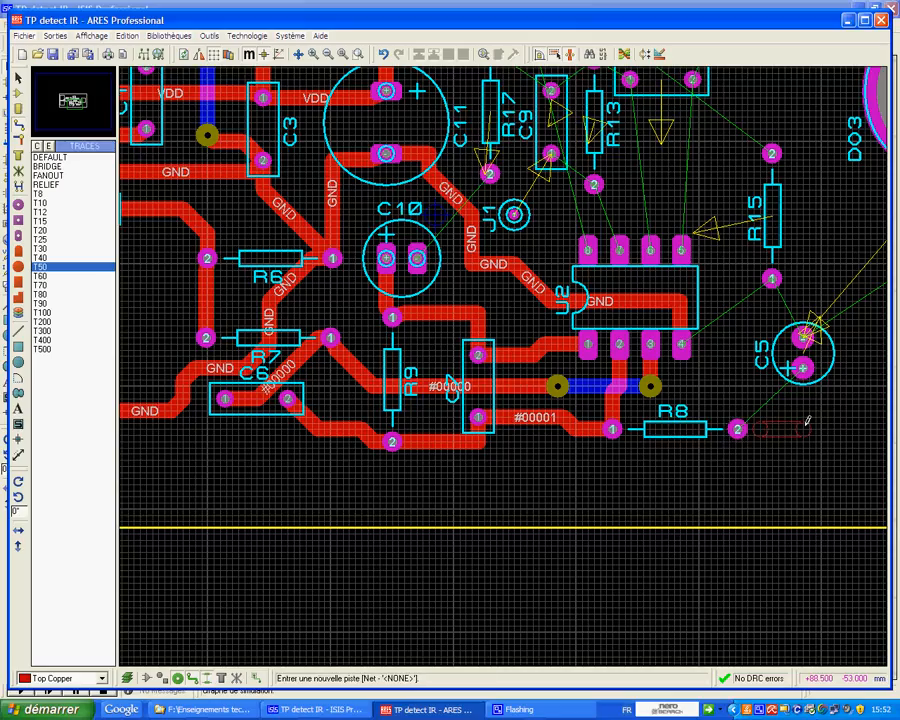
Step: Route R8's pin 2 horizontally and up to C5's positive pin
click(738, 429)
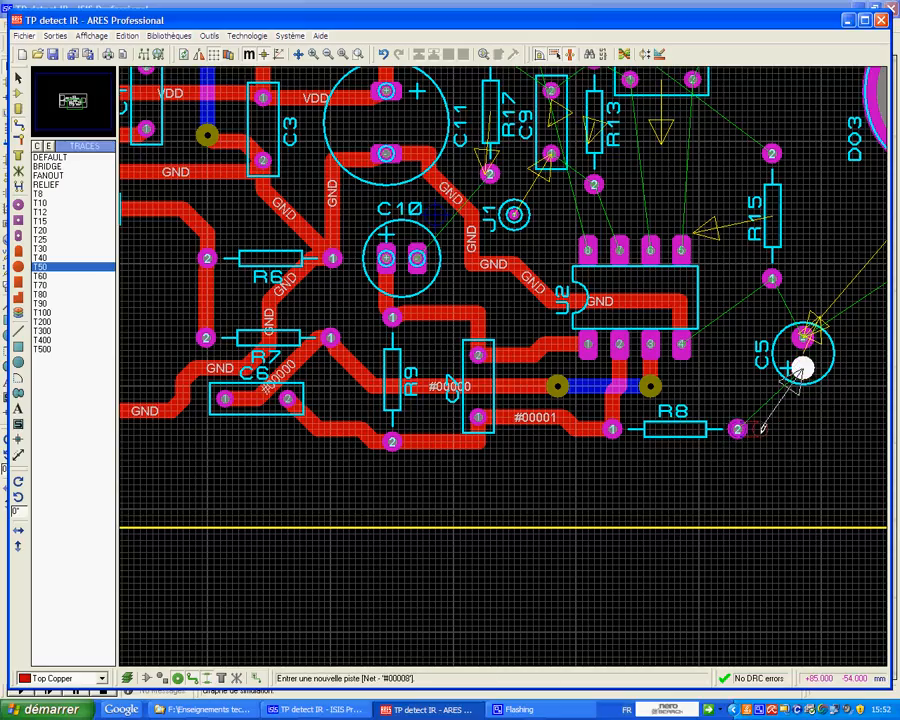
click(798, 428)
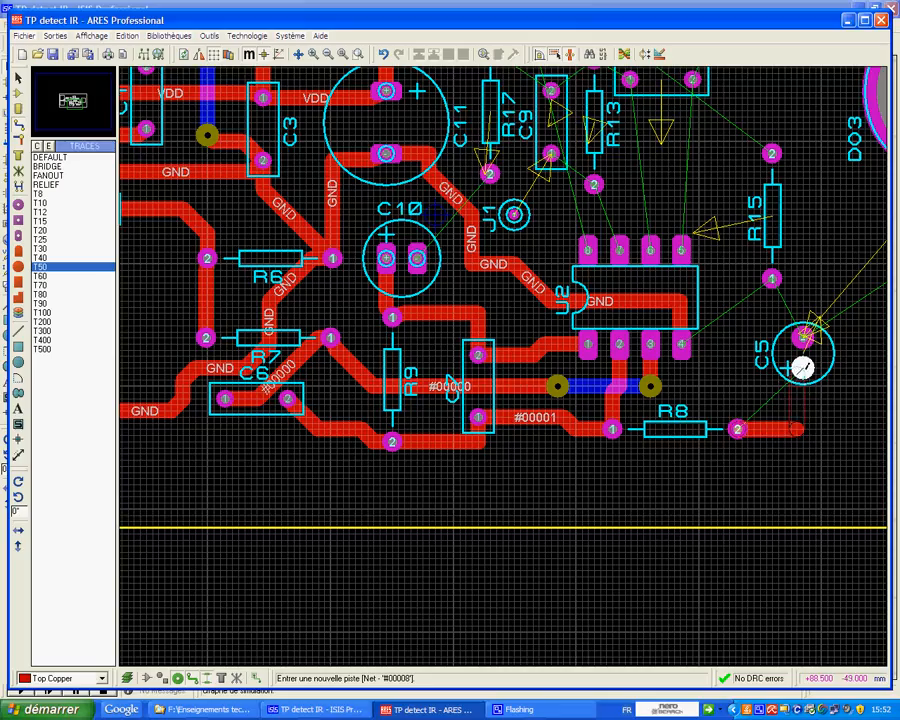
click(803, 368)
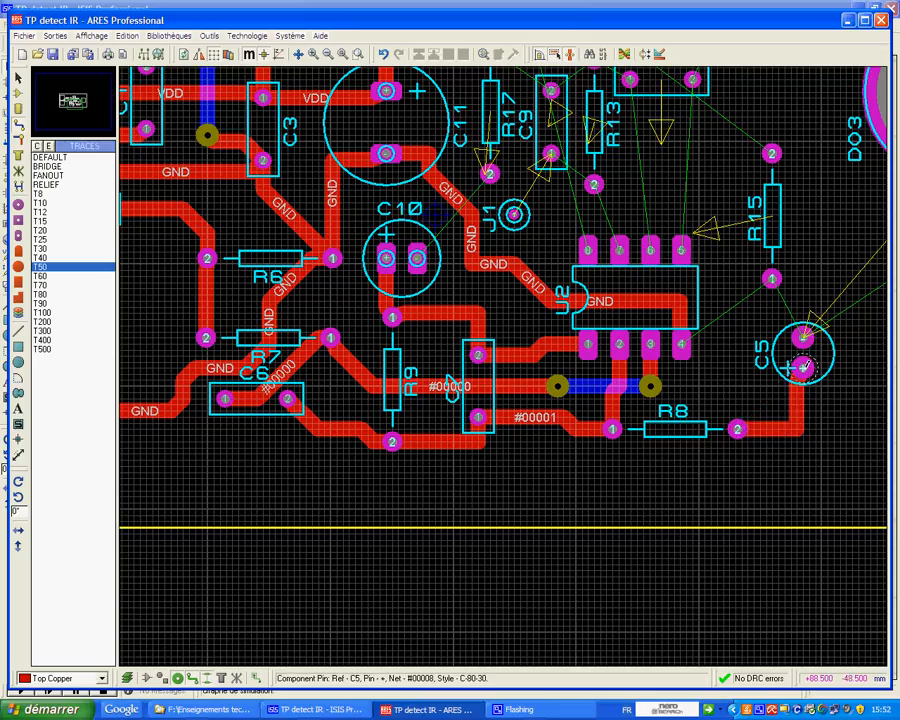
Step: Route ground from U2's pin 4 to C5's negative pin, and from R15's pin 1 to the same C5 pin
click(684, 342)
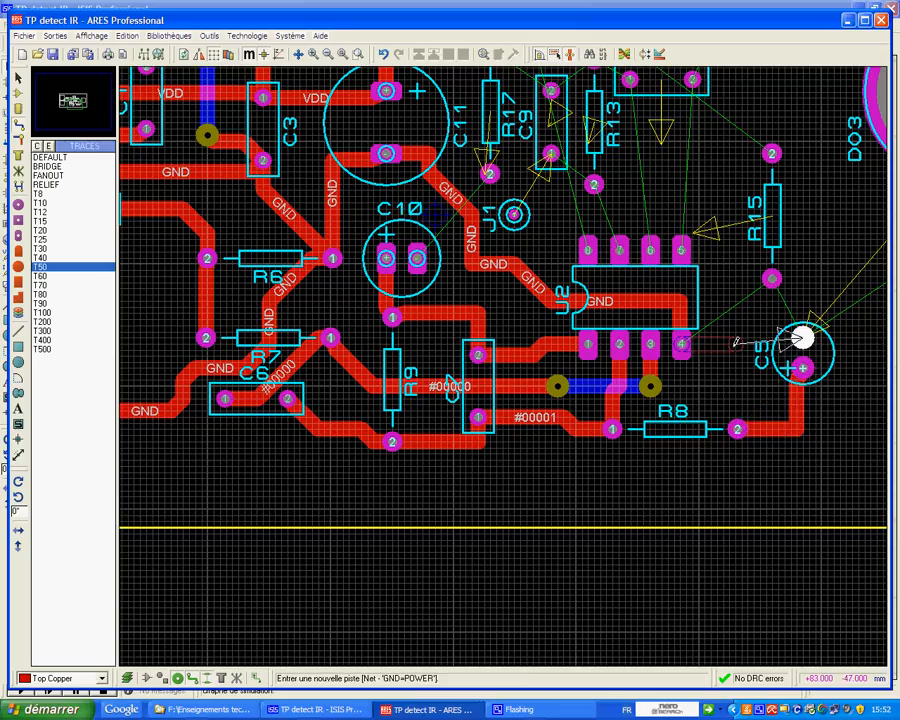
click(803, 338)
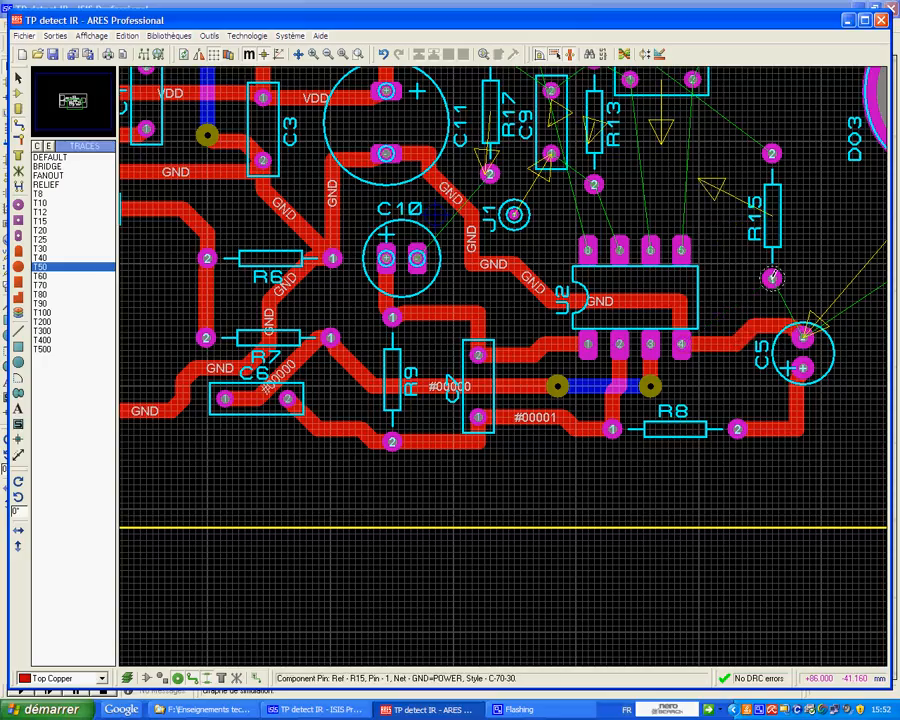
click(771, 278)
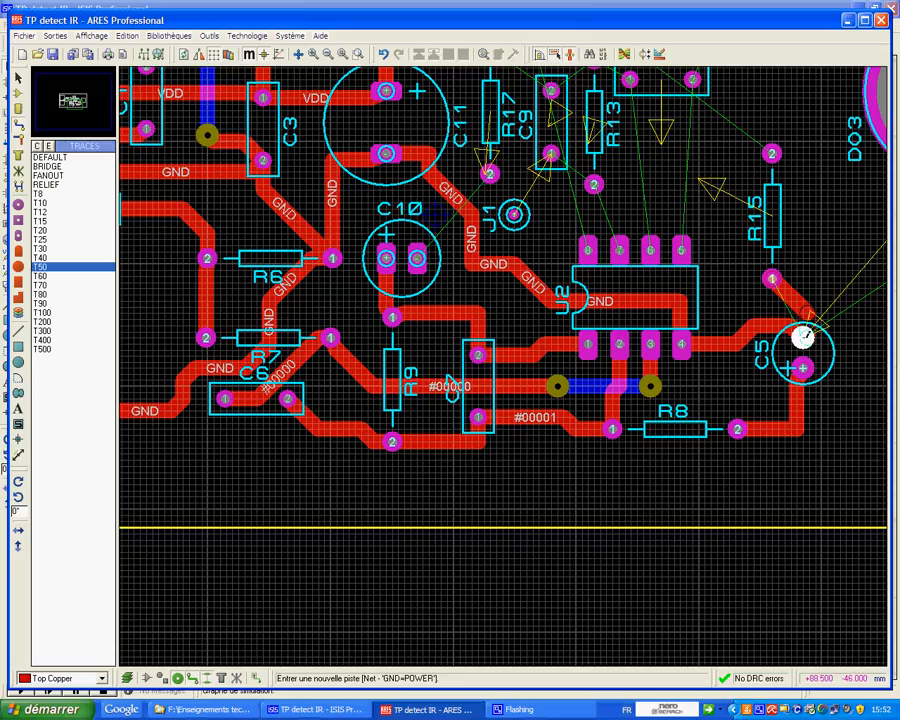
click(803, 337)
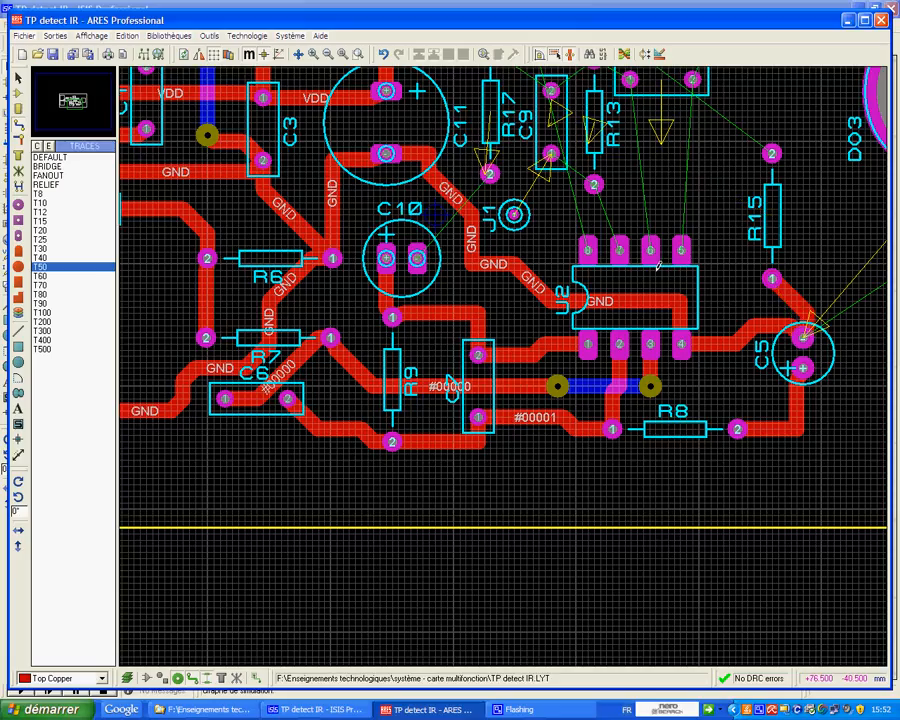
Step: Route U2's pin 5 up to C8's right pin with a short diagonal jog below C8
click(682, 250)
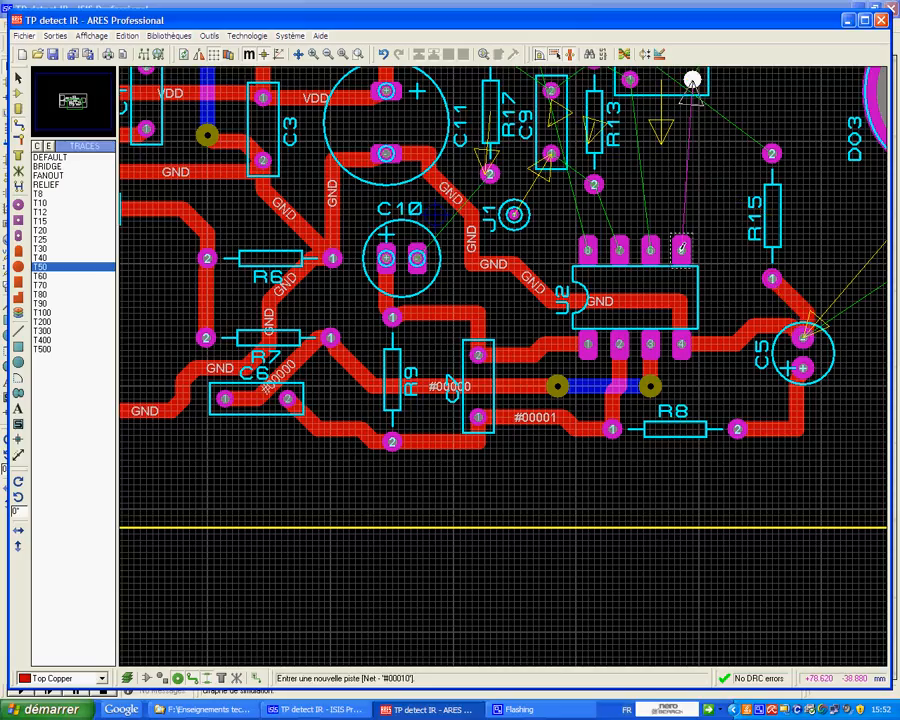
click(685, 160)
click(699, 142)
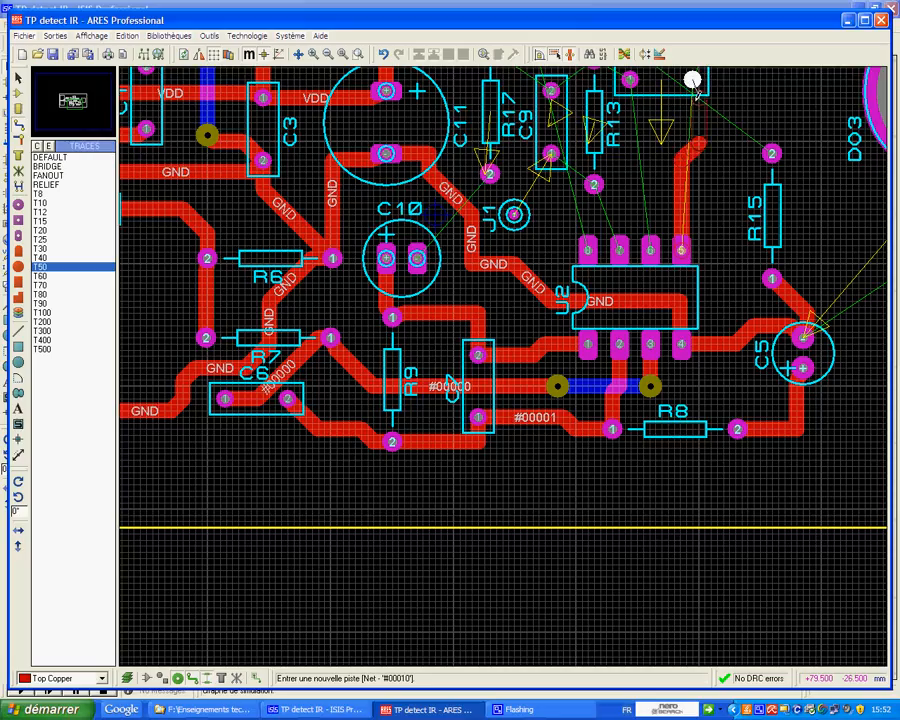
click(693, 80)
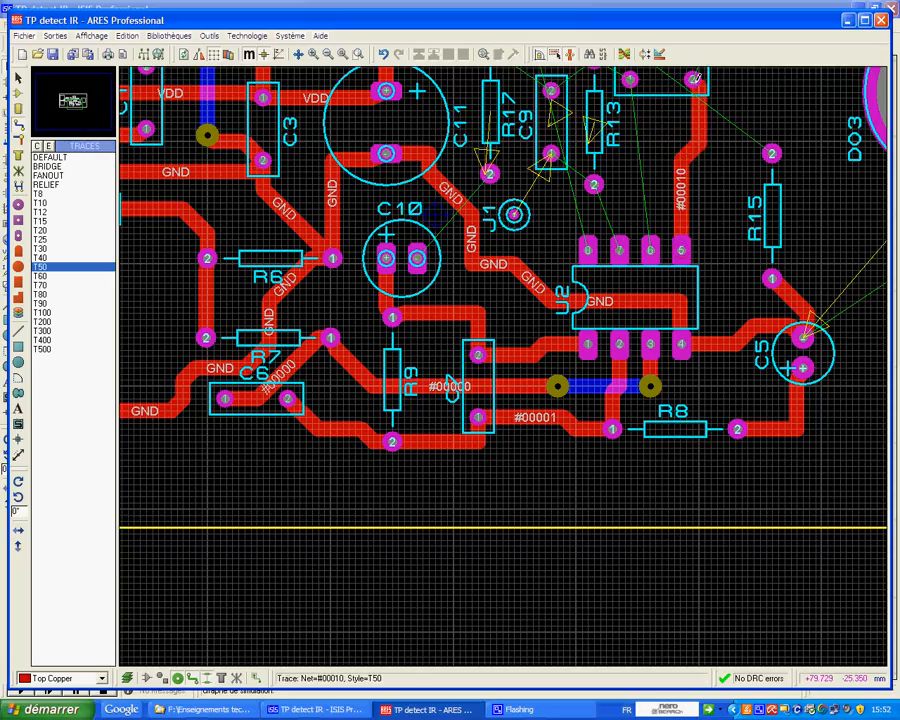
Step: Route U2's pin 6 up to C8's left pin, and U2's pin 7 up to R13's pin 2
click(651, 246)
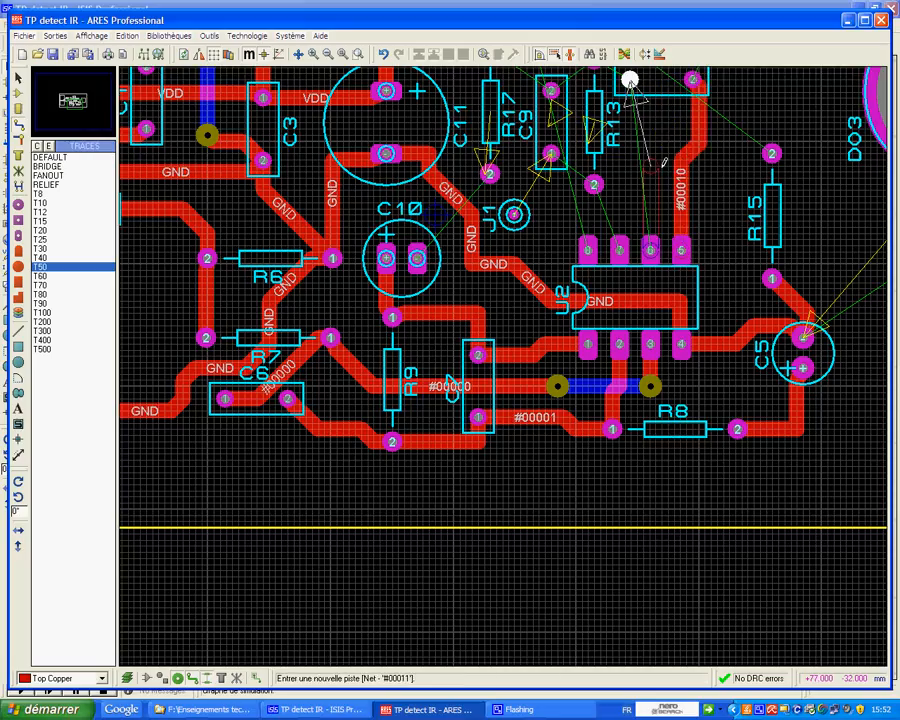
click(629, 79)
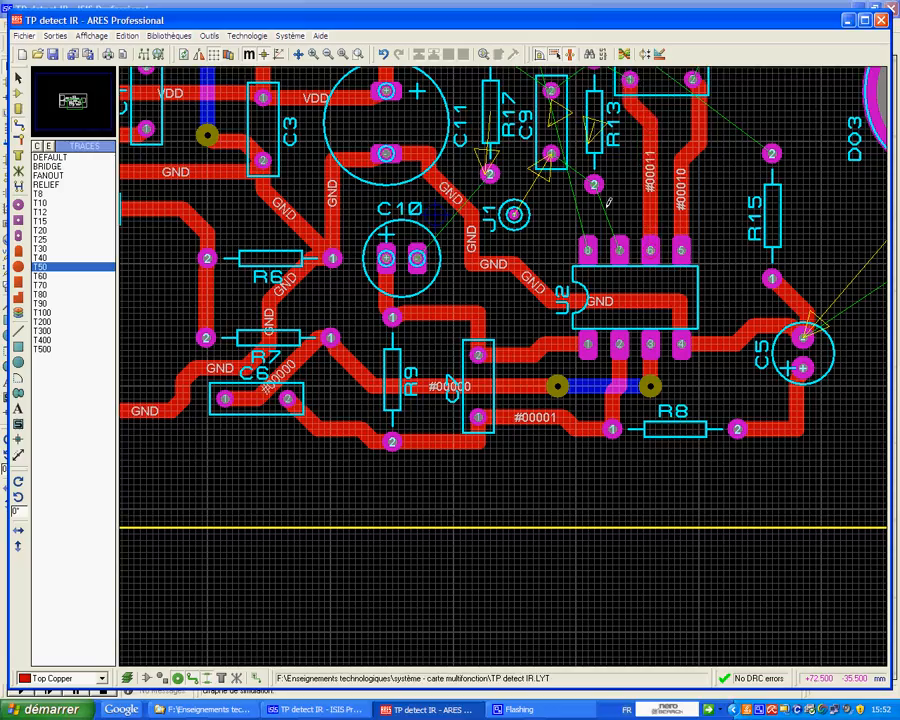
click(620, 250)
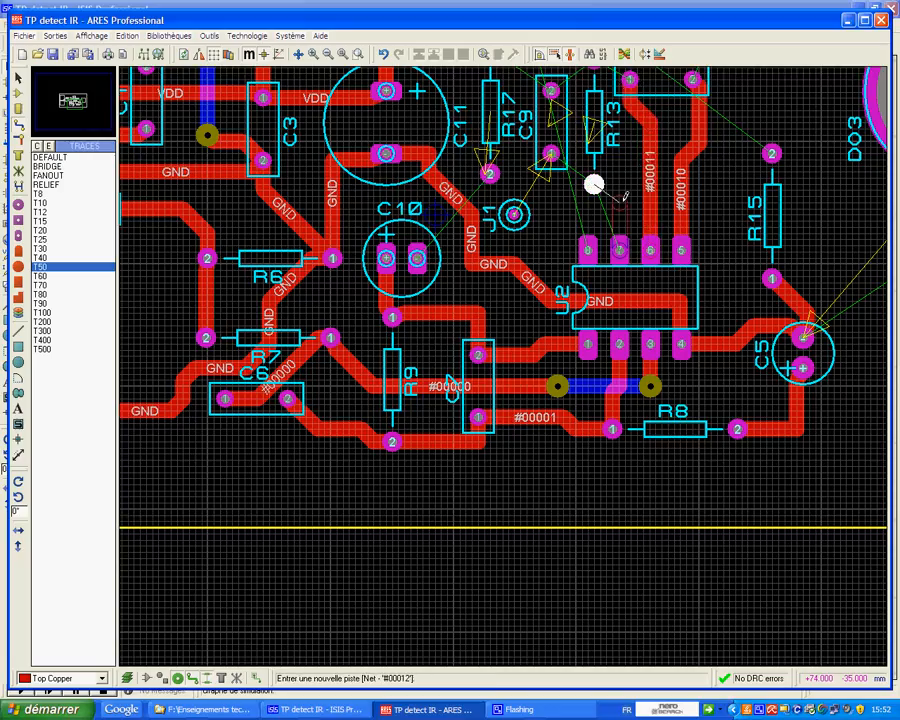
click(594, 184)
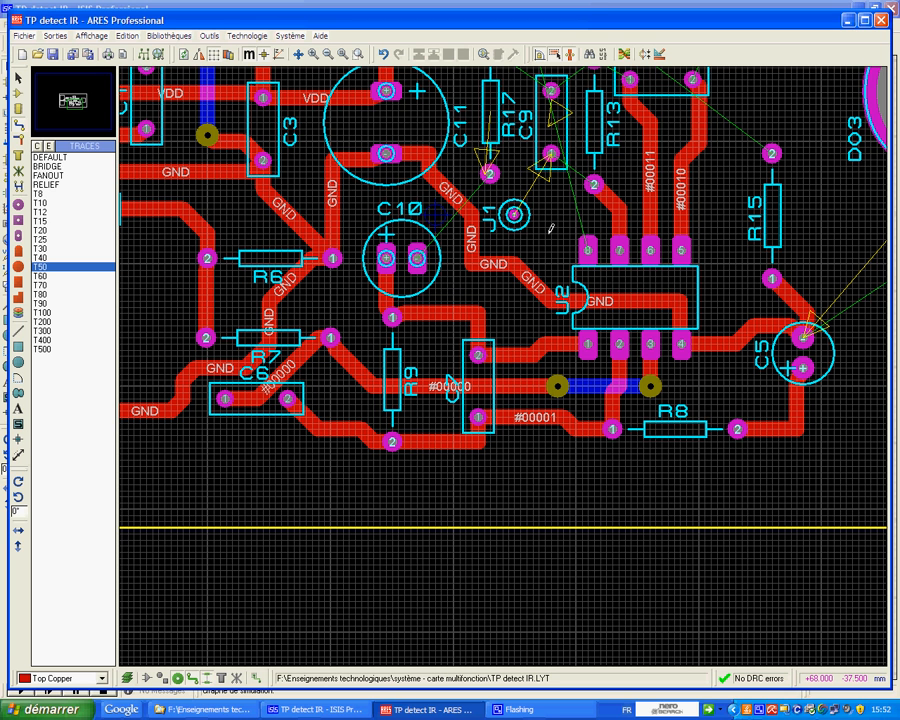
Step: Move the J1 pin right and slightly up so it sits directly below C9's pin 1
scroll(552, 226, down, 1)
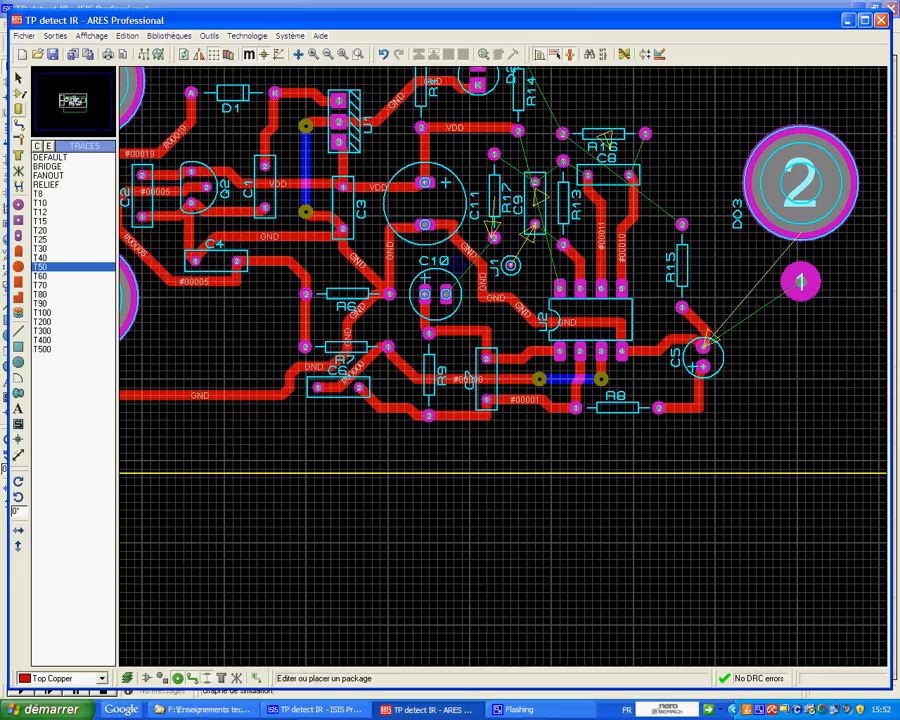
click(18, 92)
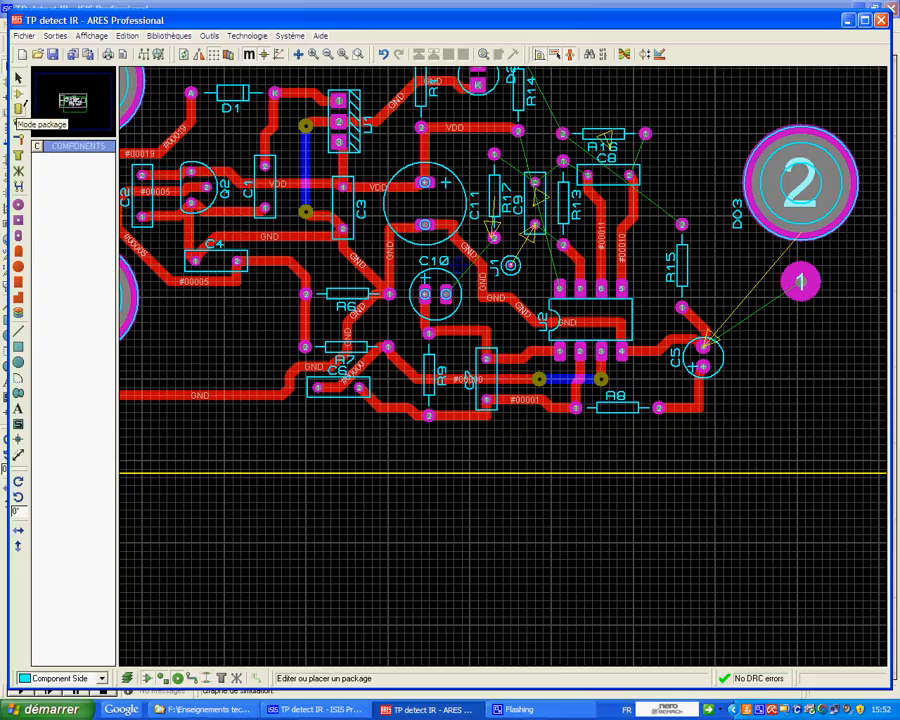
right_click(523, 263)
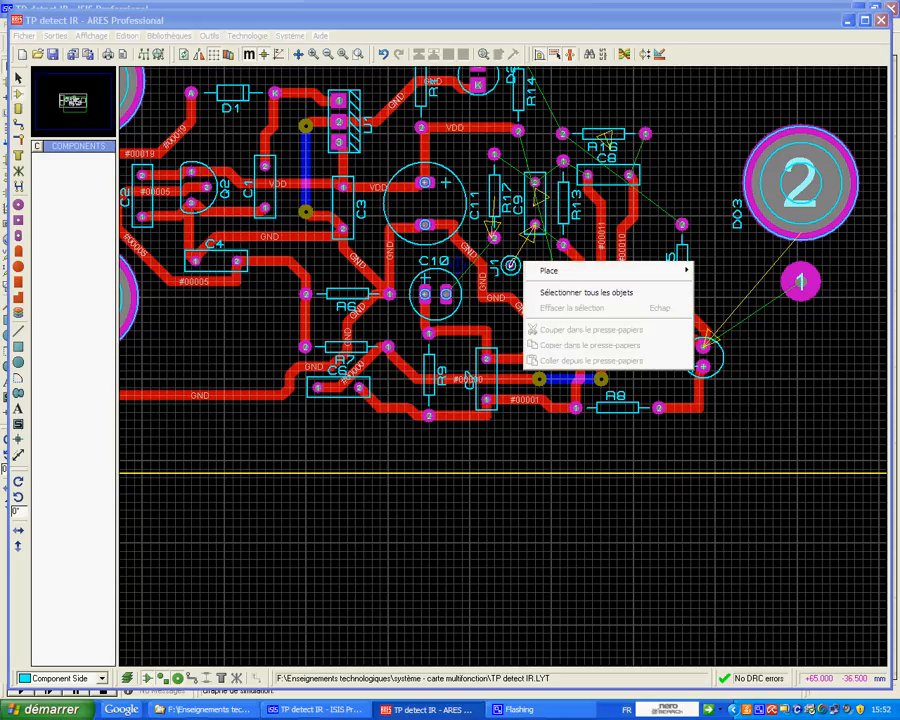
right_click(511, 265)
right_click(511, 264)
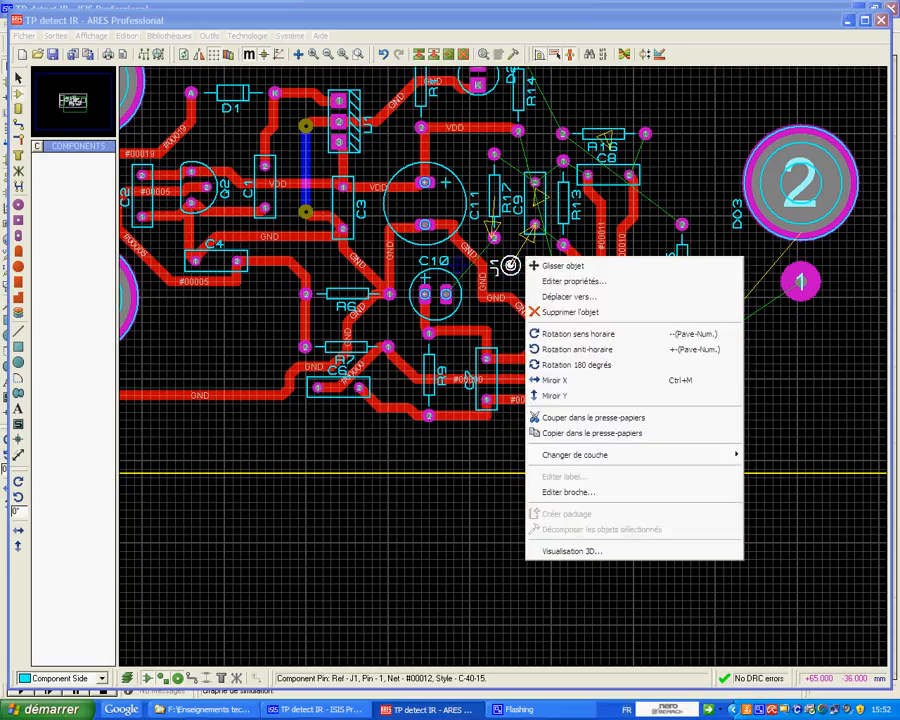
click(550, 266)
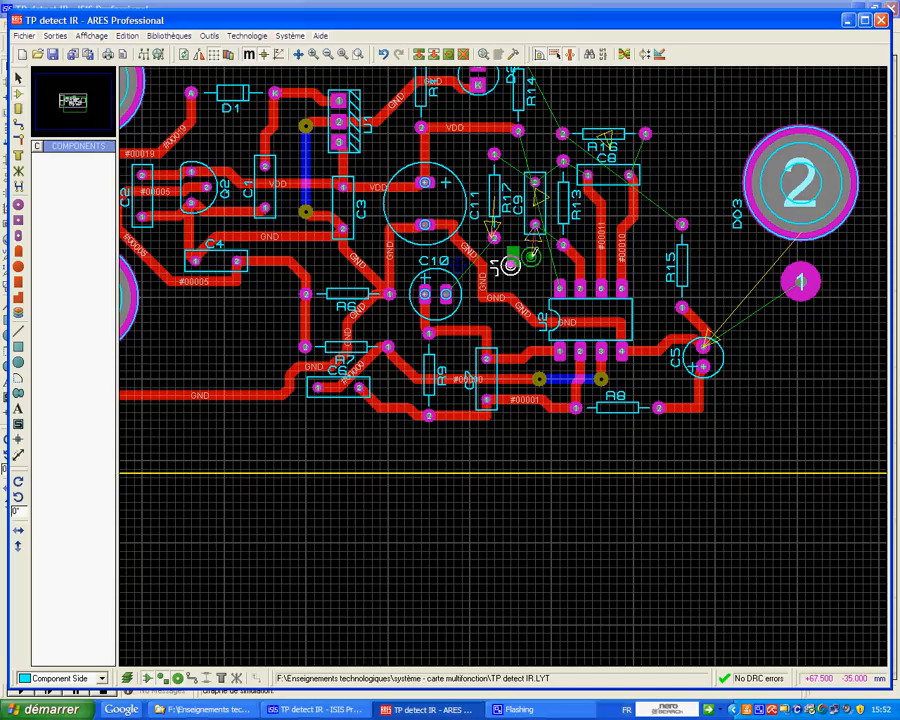
click(510, 264)
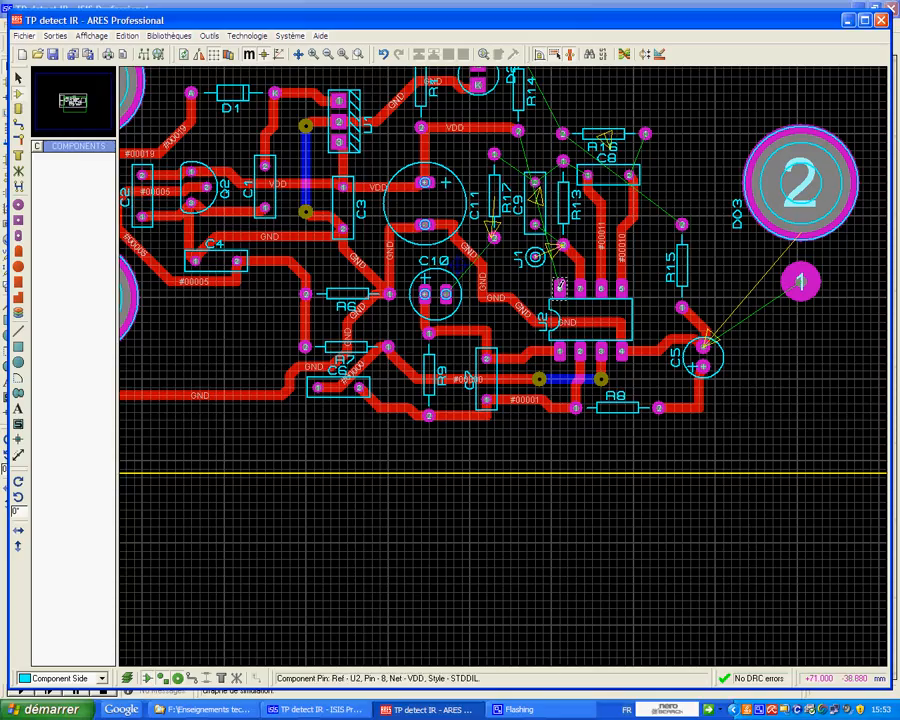
Step: Route the VDD trace from U2's pin 8 up between R17 and C9 and across to C11's positive pin
click(543, 283)
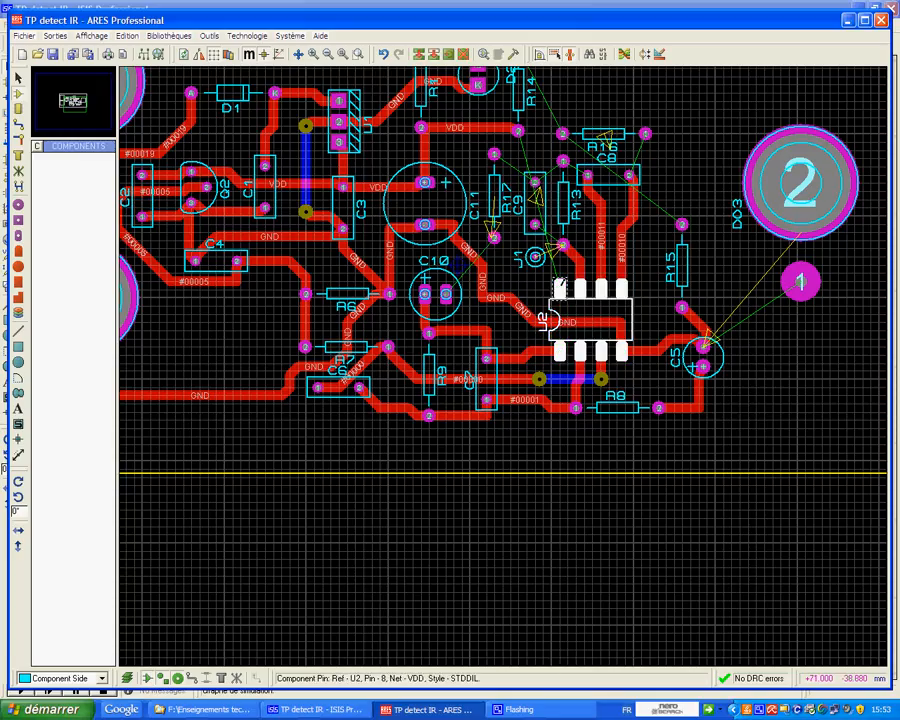
click(543, 283)
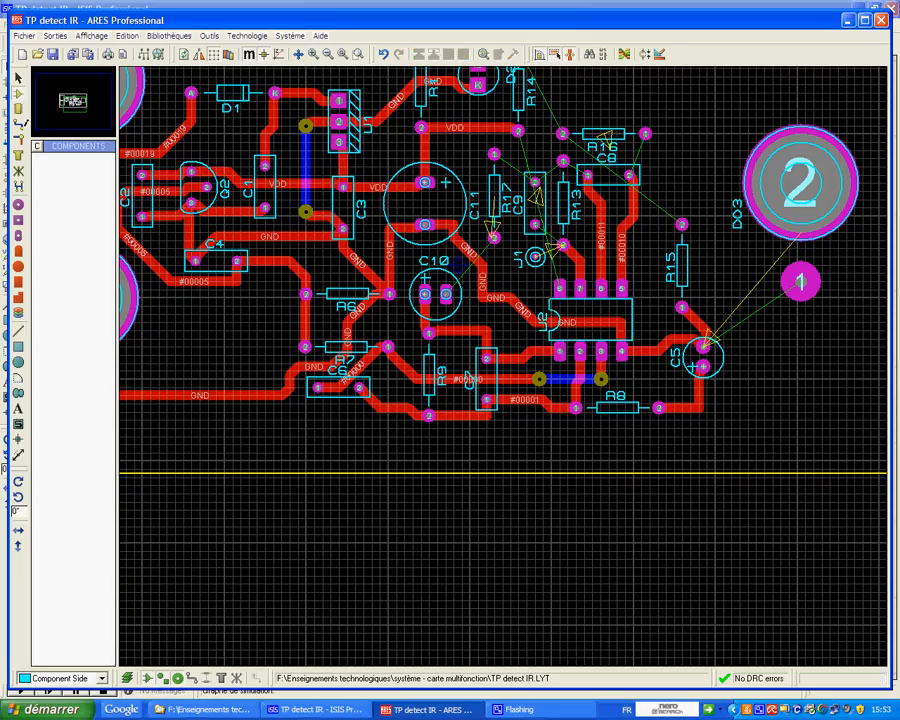
click(17, 124)
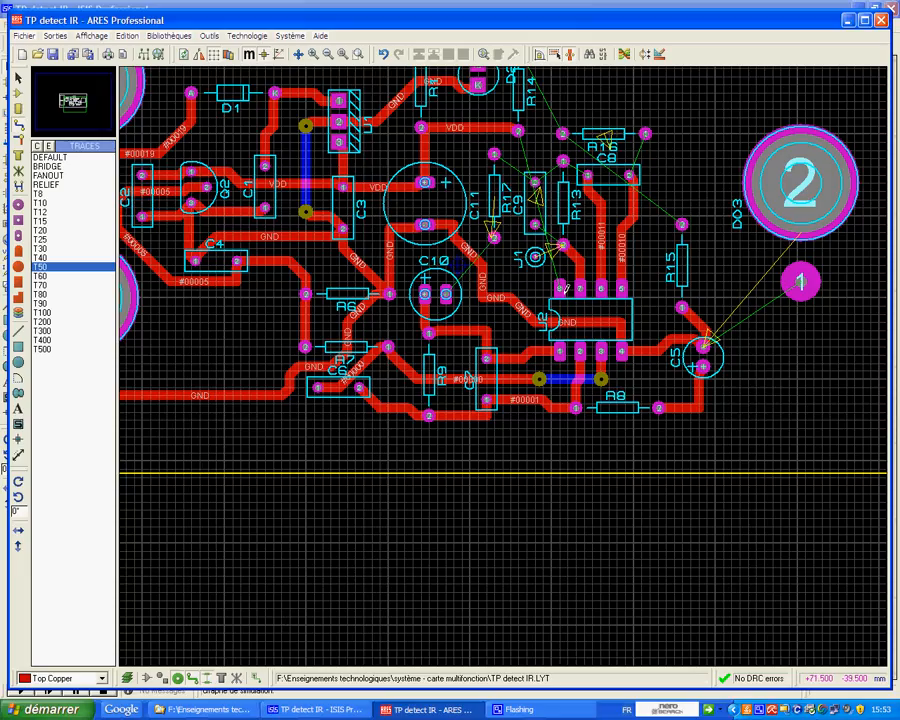
click(425, 183)
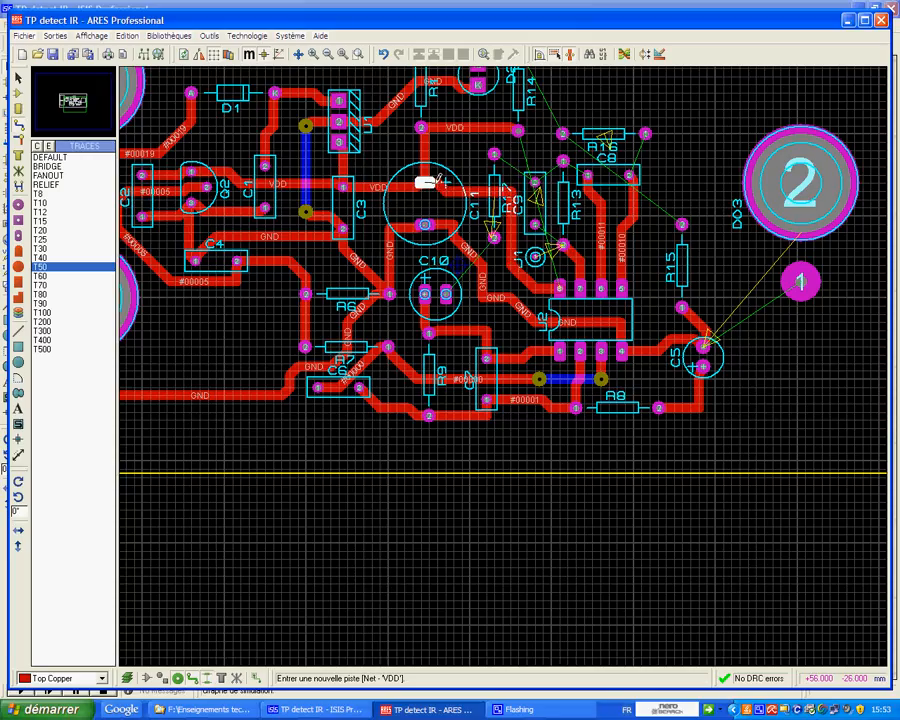
click(428, 182)
Step: Route R17's pin 1 to C9's pin 2, and continue from there to R13's pin 1
click(494, 152)
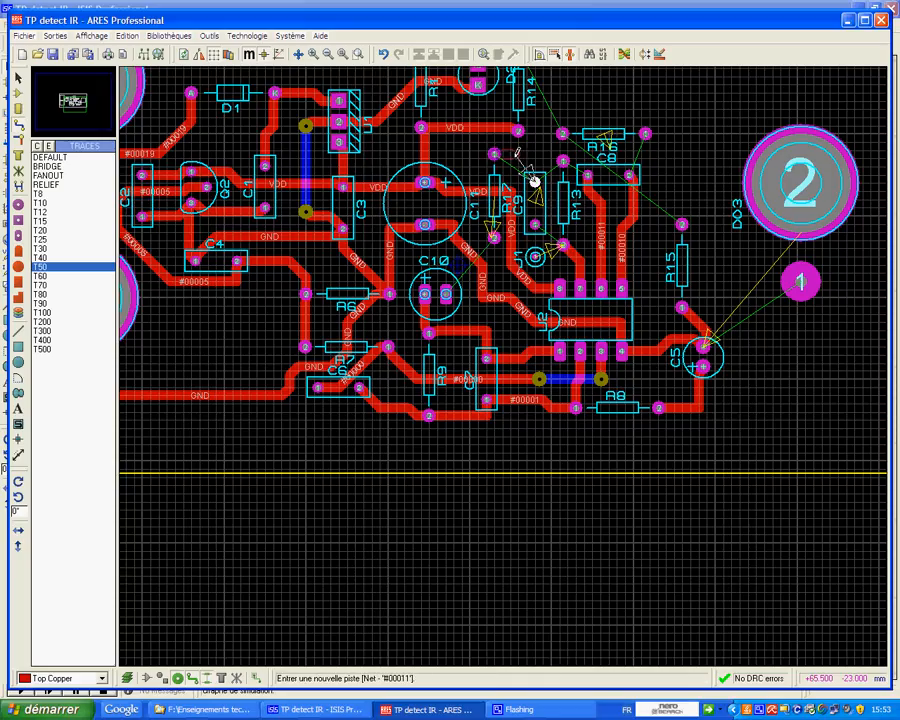
click(535, 180)
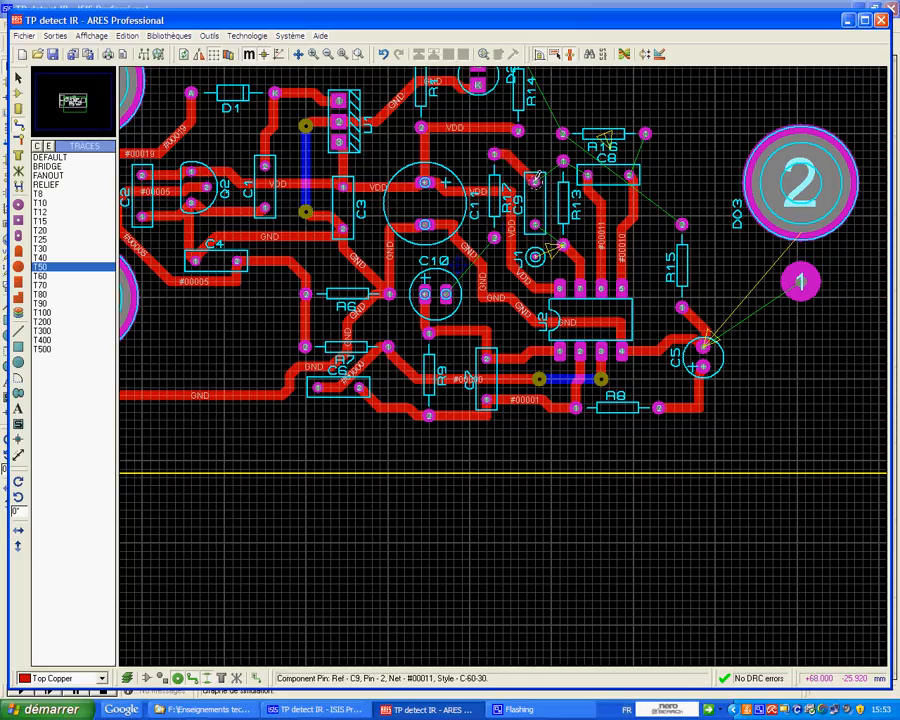
click(535, 180)
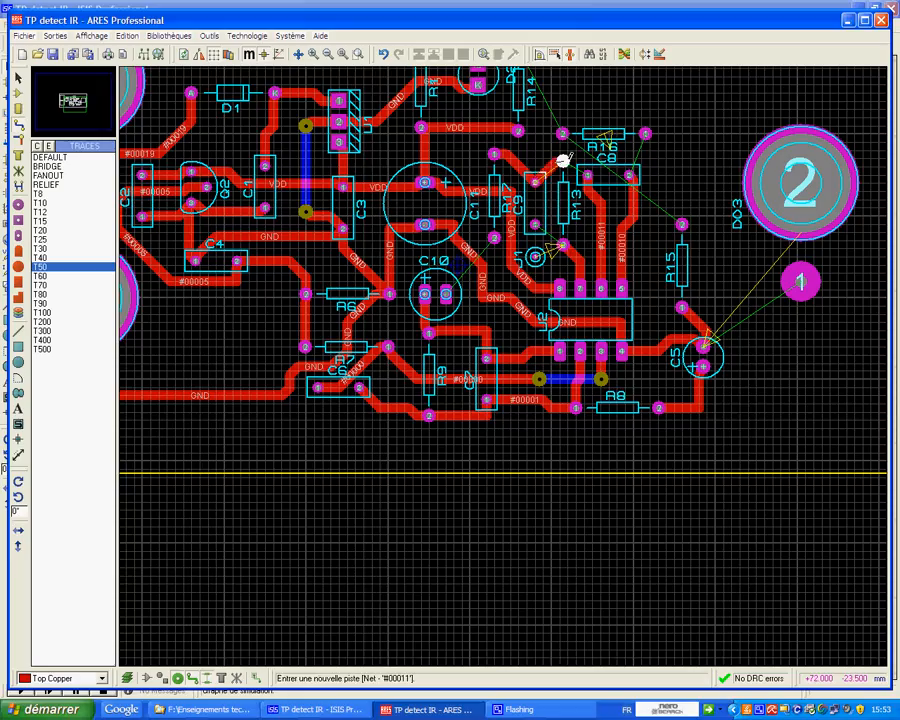
click(563, 160)
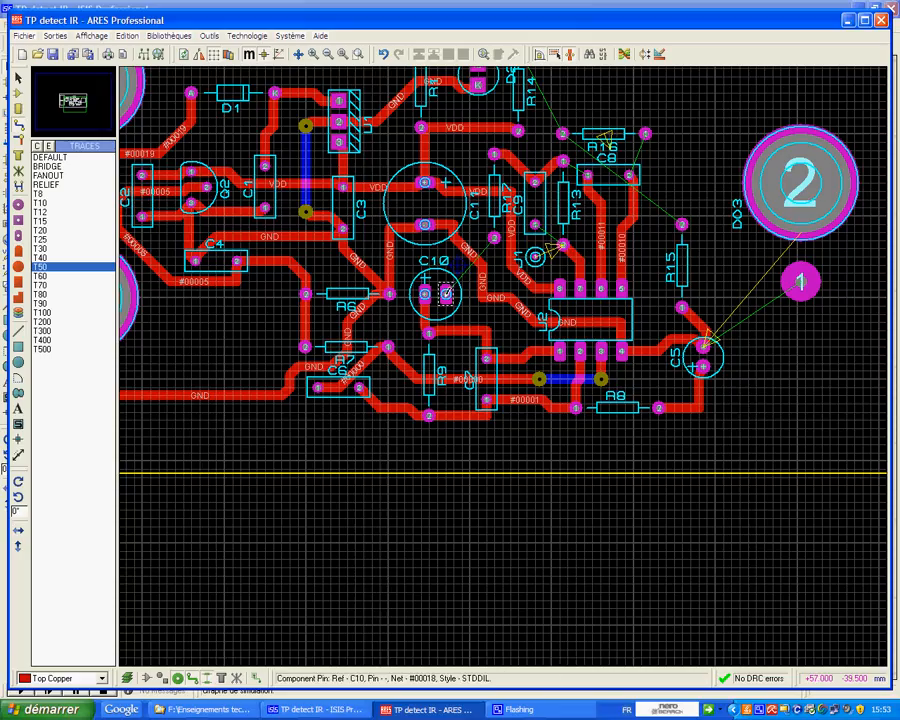
Step: Try to route C10's negative pin toward R17's pin 2 through a via below the GND trace, and delete that trace
click(446, 293)
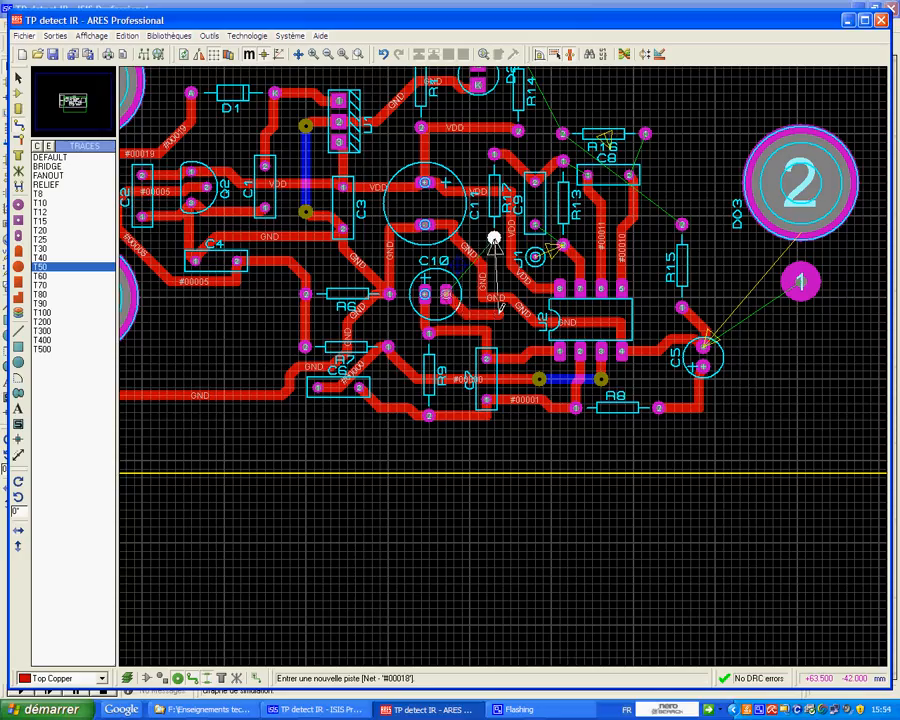
double_click(499, 316)
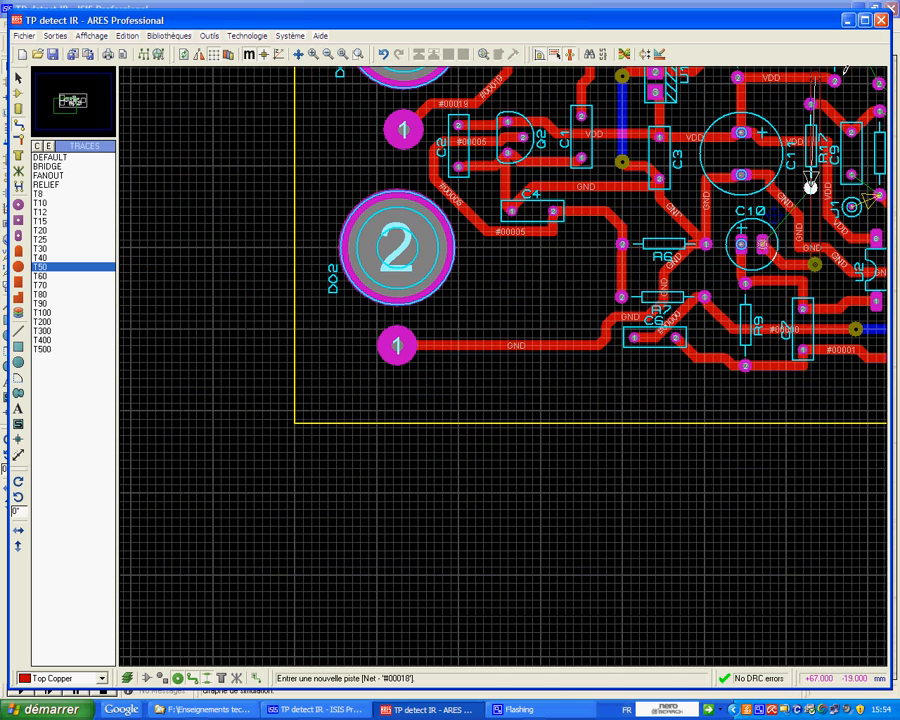
right_click(813, 212)
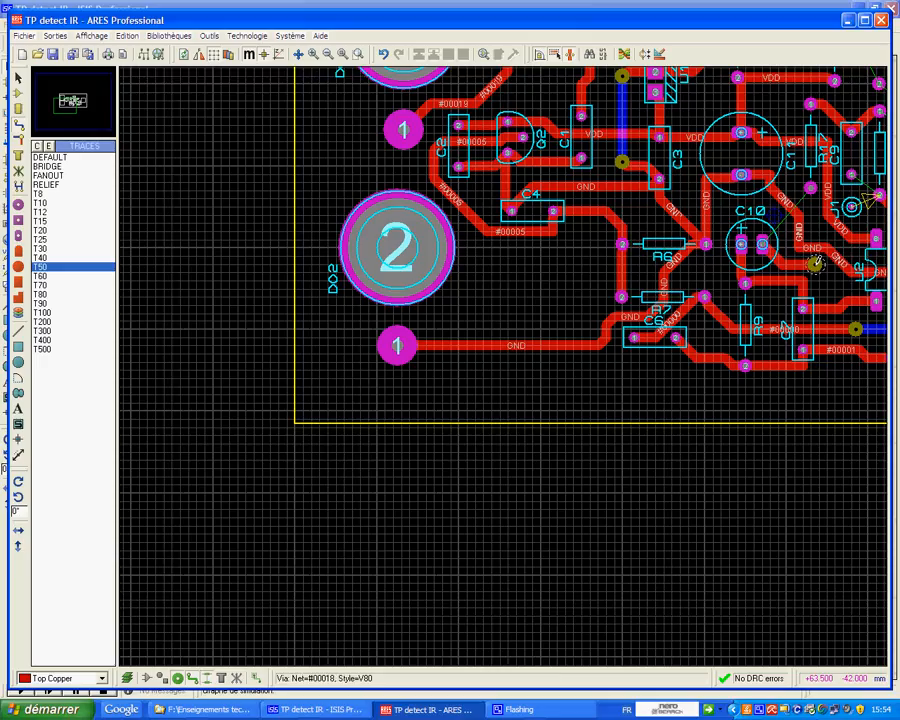
click(811, 188)
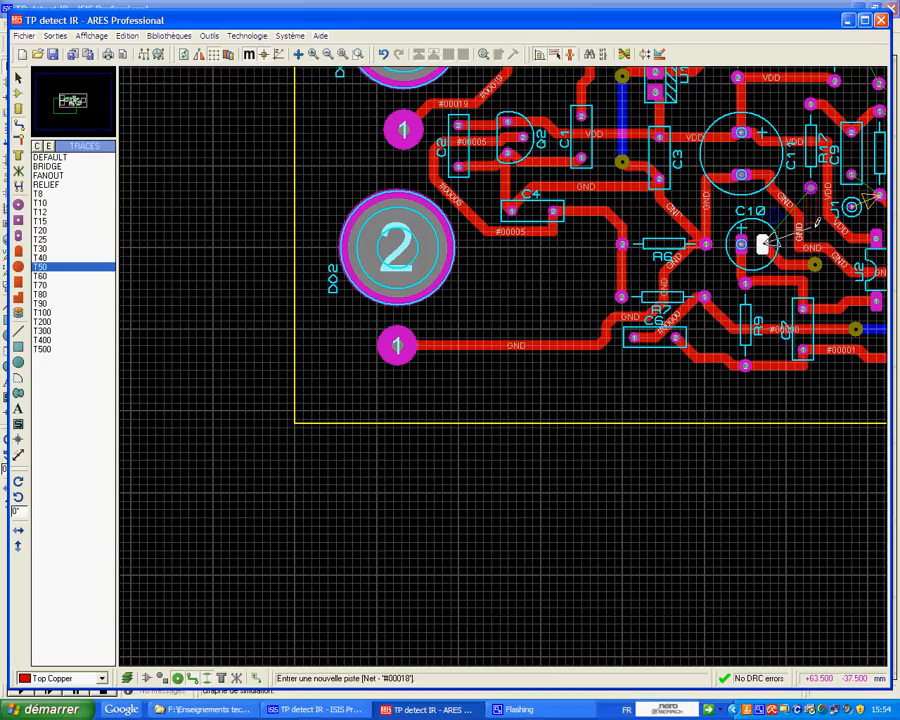
right_click(817, 222)
right_click(815, 257)
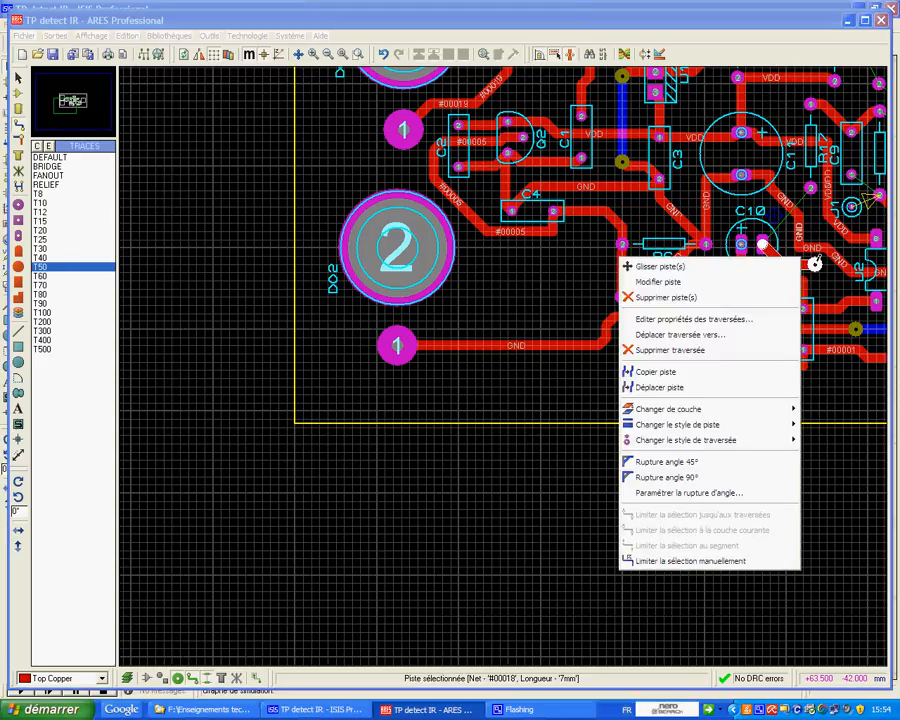
click(818, 258)
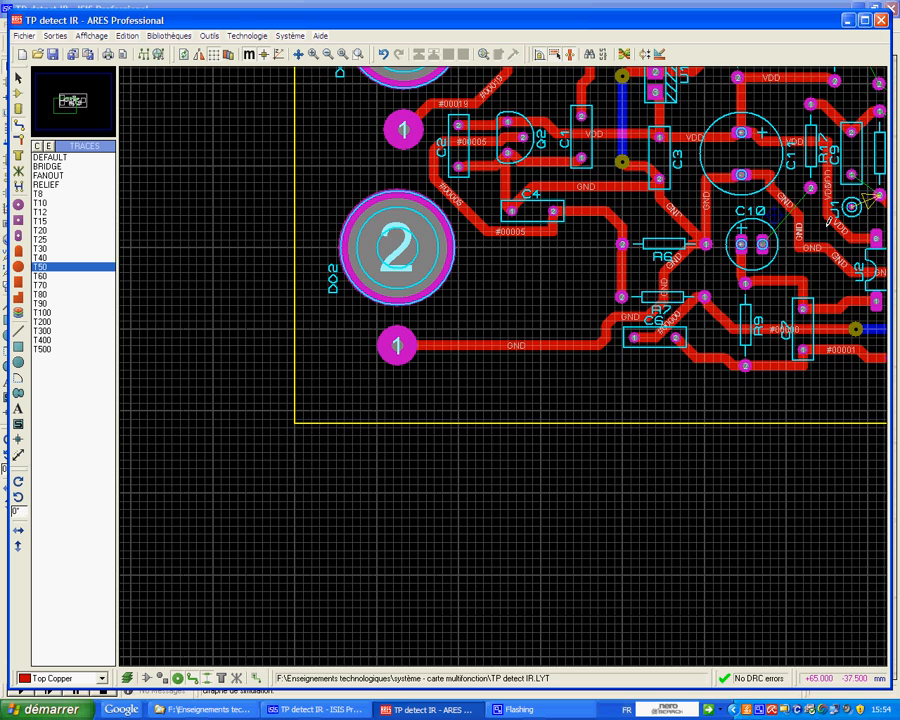
Step: Shift both corners of the GND trace's vertical segment beside C10 left to X 60 mm, closer to C10
key(F6)
key(F6)
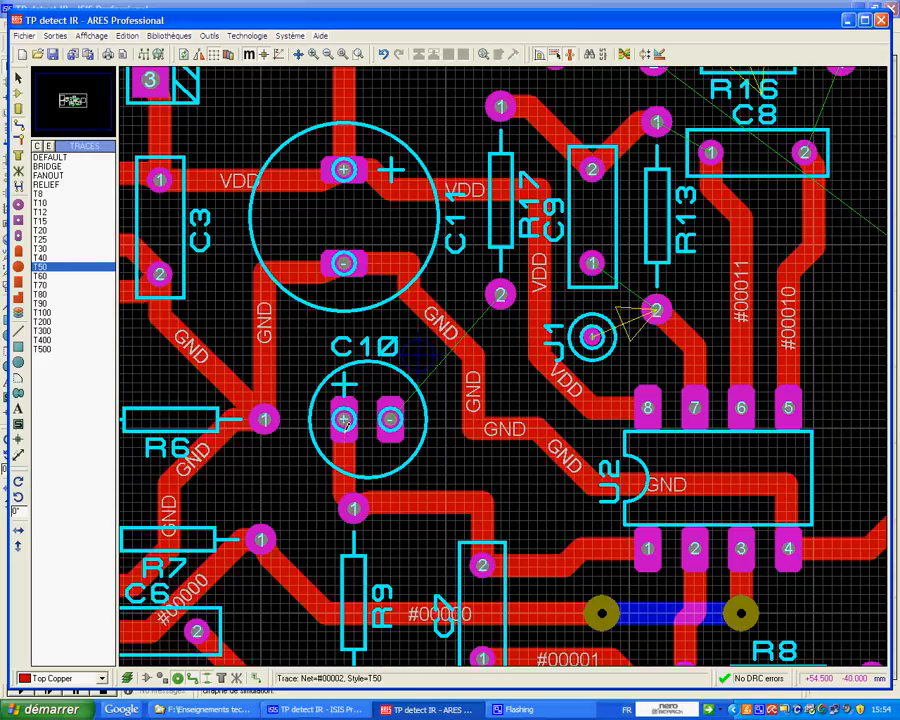
right_click(488, 420)
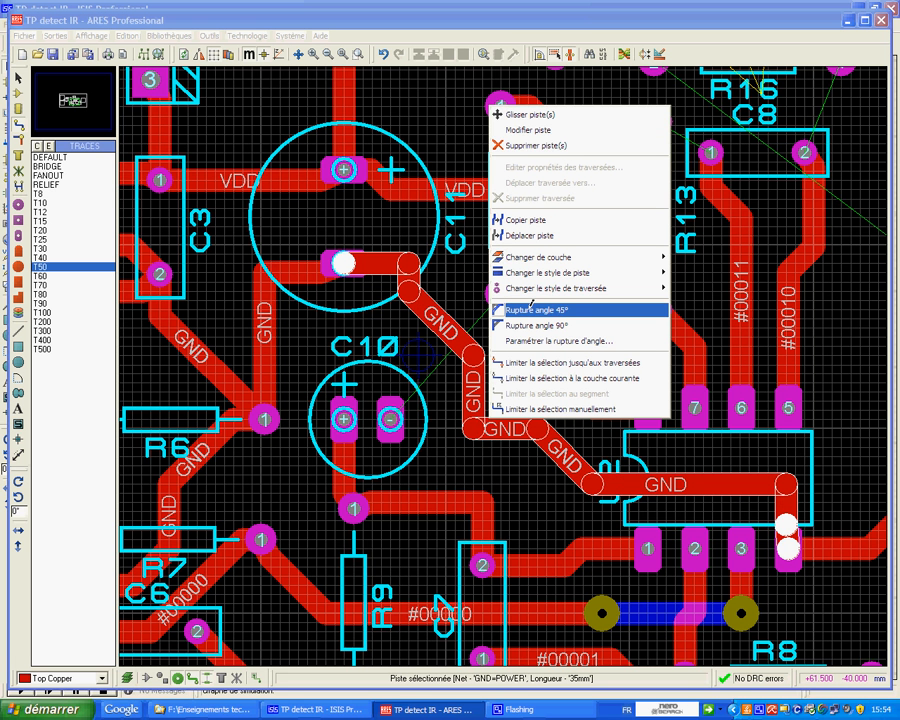
click(527, 115)
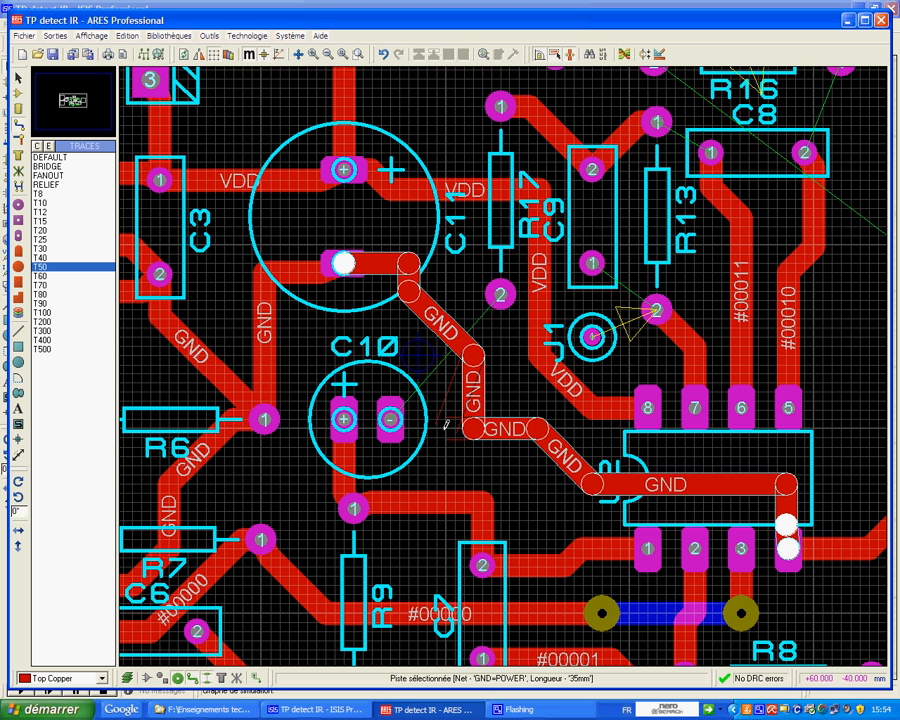
click(446, 425)
right_click(486, 349)
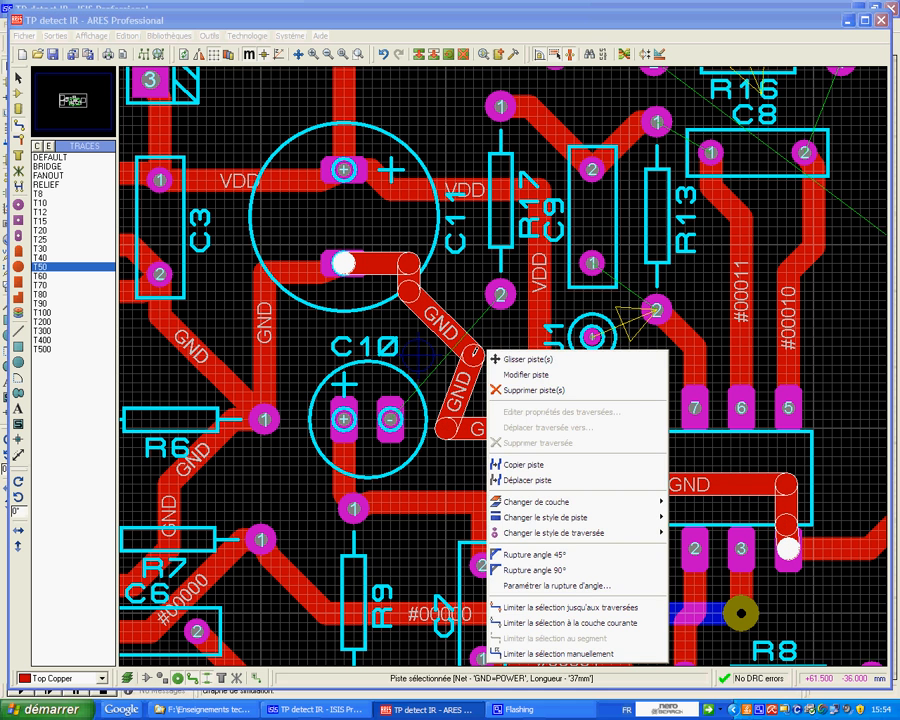
click(525, 358)
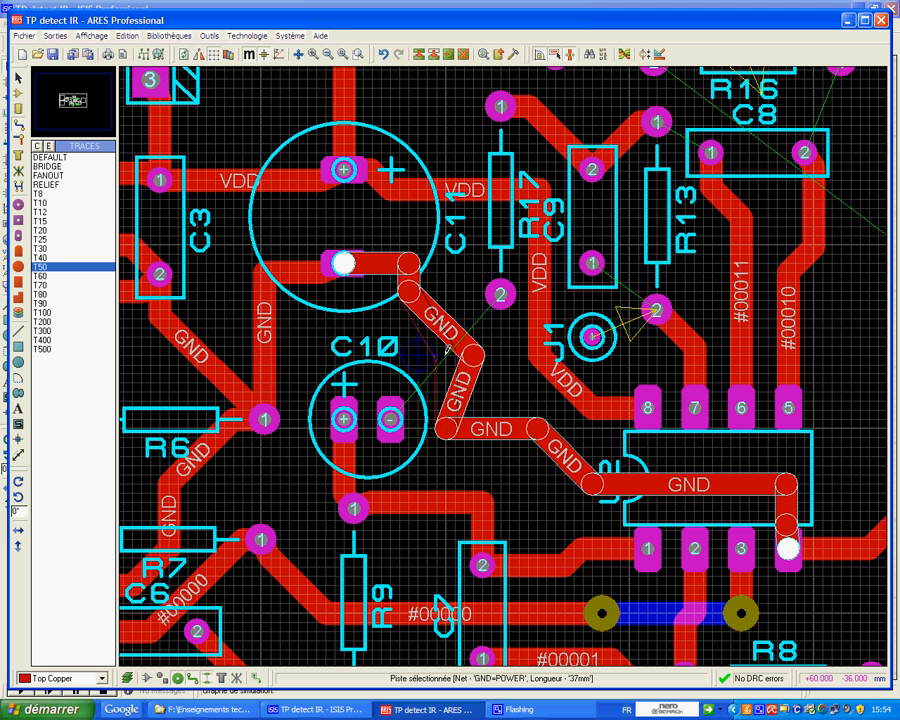
click(446, 352)
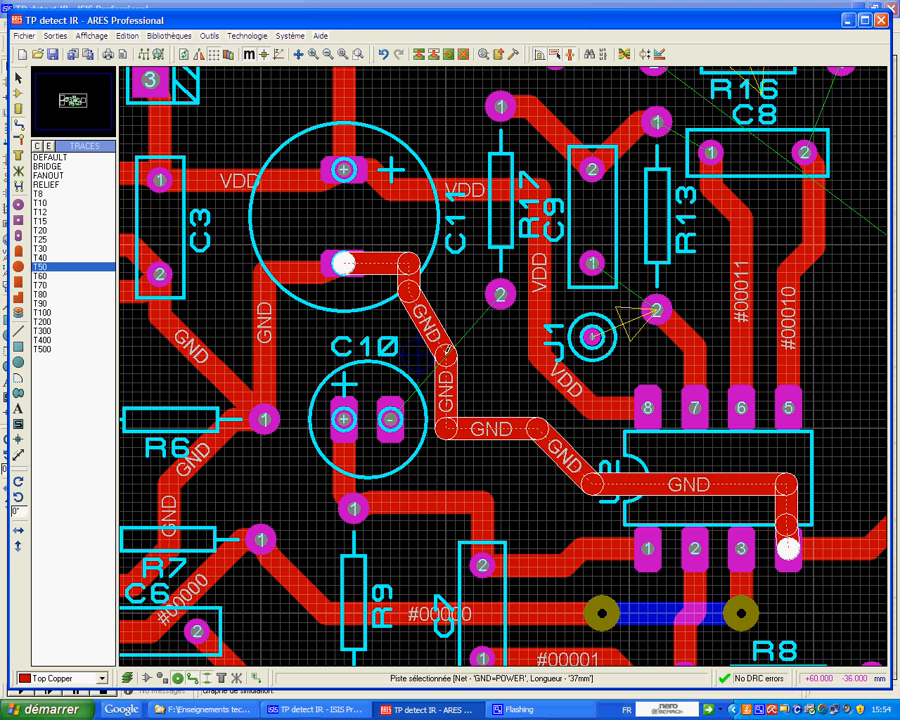
Step: Move the corner of the trace between R9's pin 1 and C7's pin 2 down and left, level with C7's pin 2
right_click(485, 495)
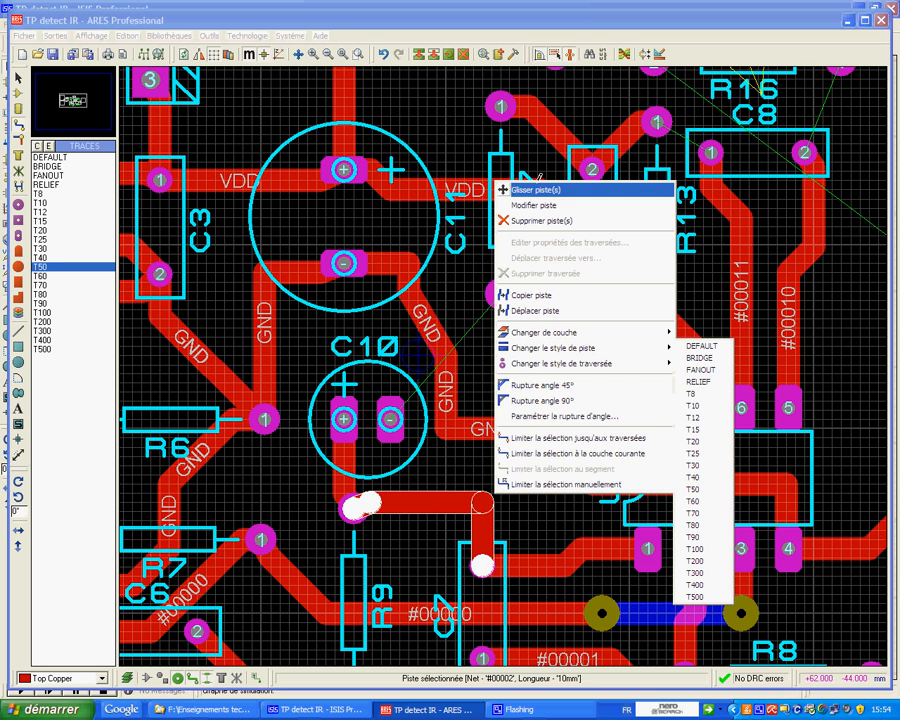
click(532, 189)
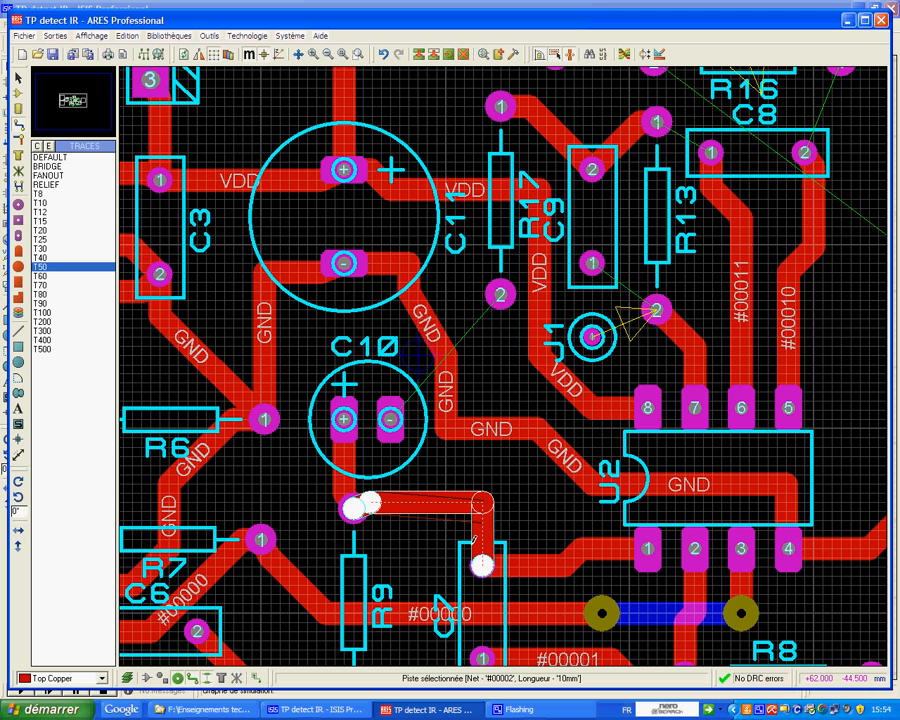
click(400, 564)
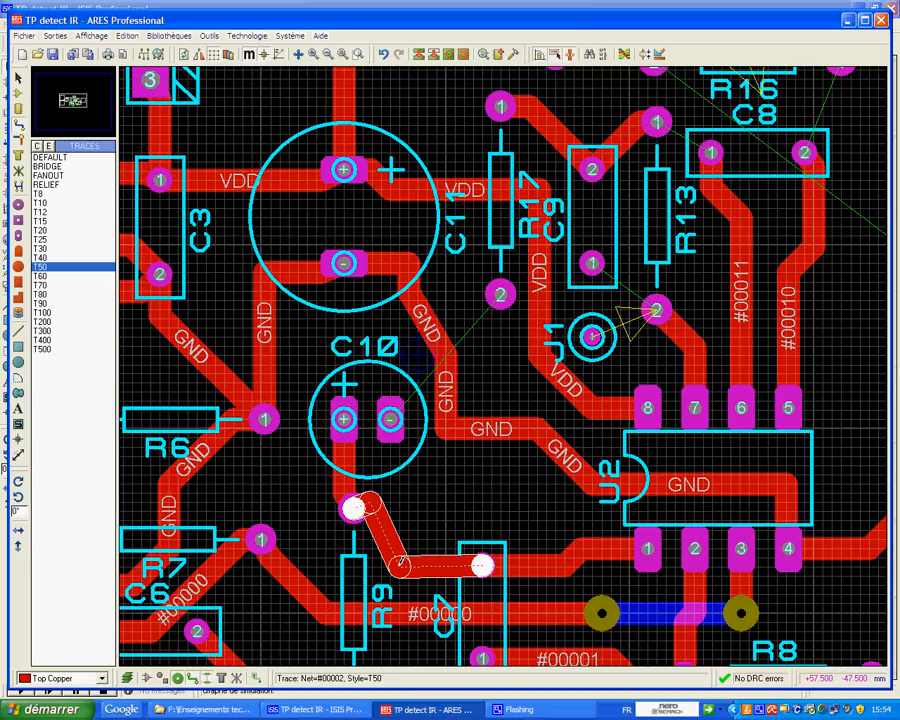
click(400, 564)
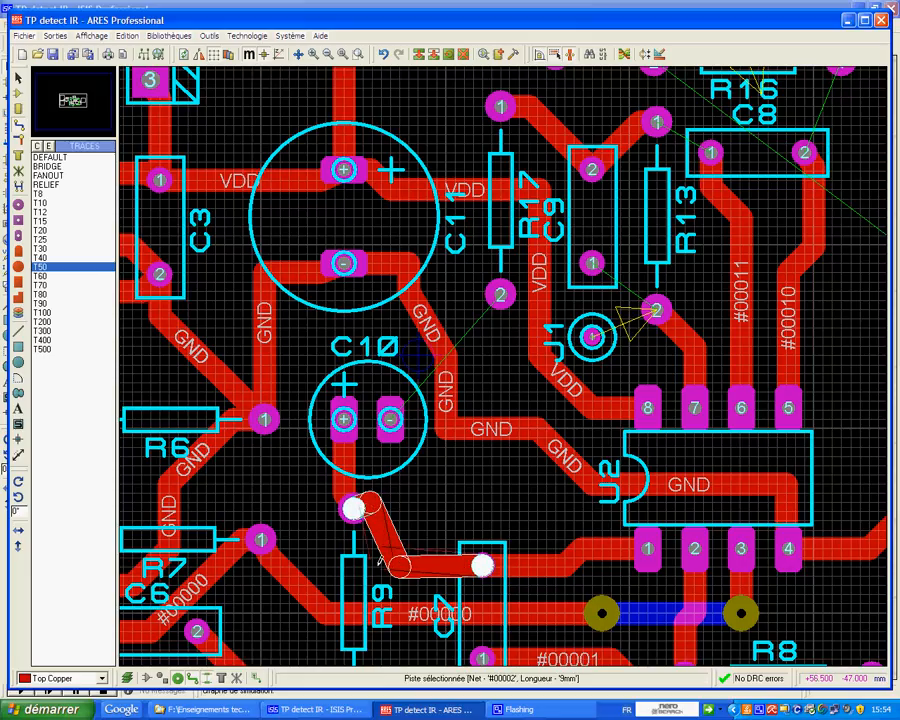
drag(379, 564, 391, 567)
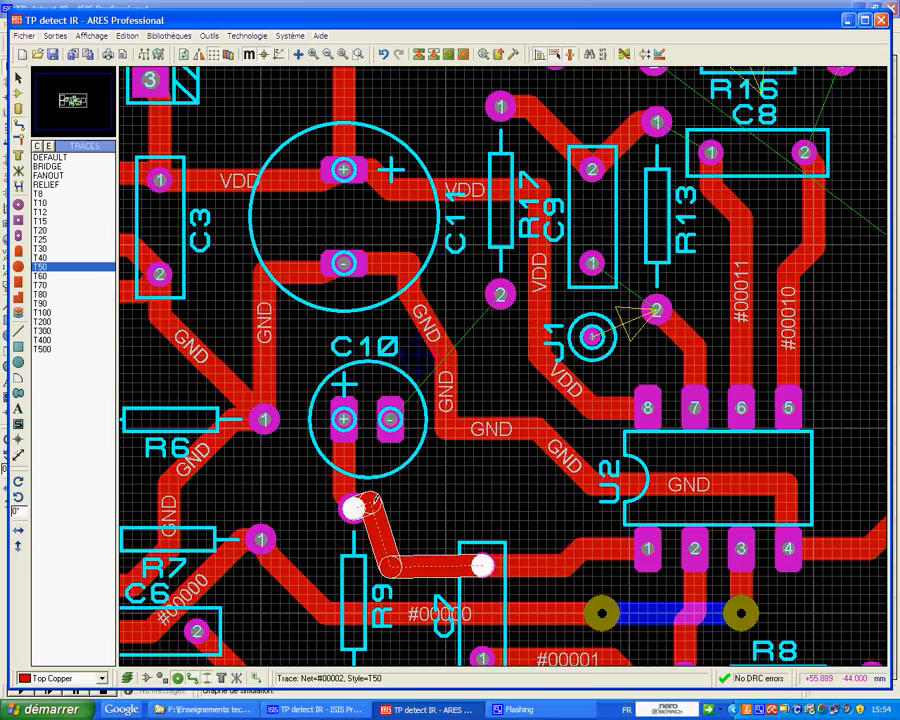
Step: Shift the upper corner of that trace slightly closer to R9's pin 1
click(365, 499)
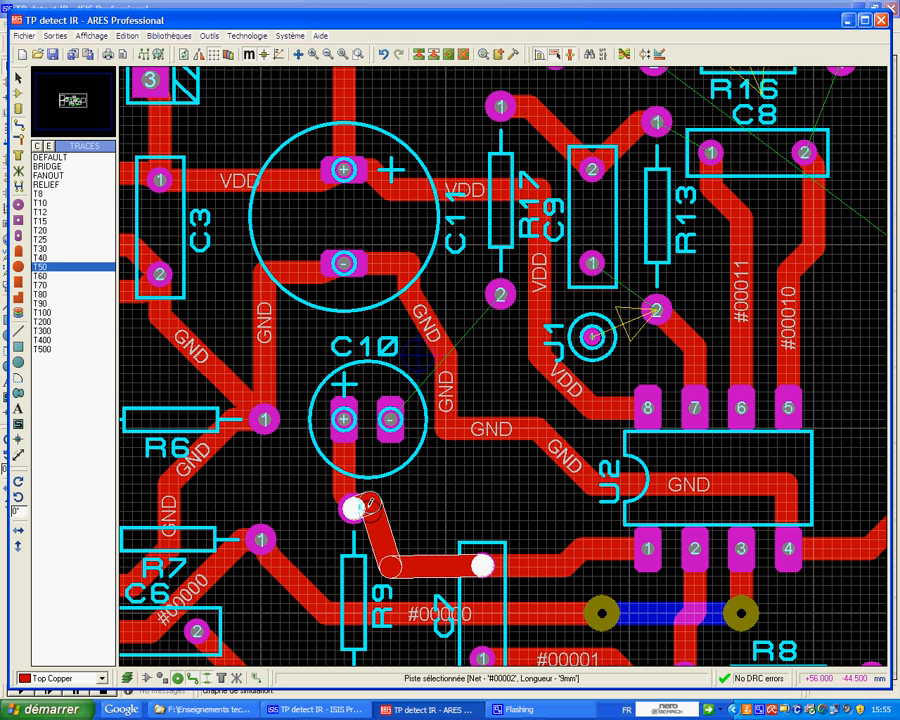
right_click(386, 497)
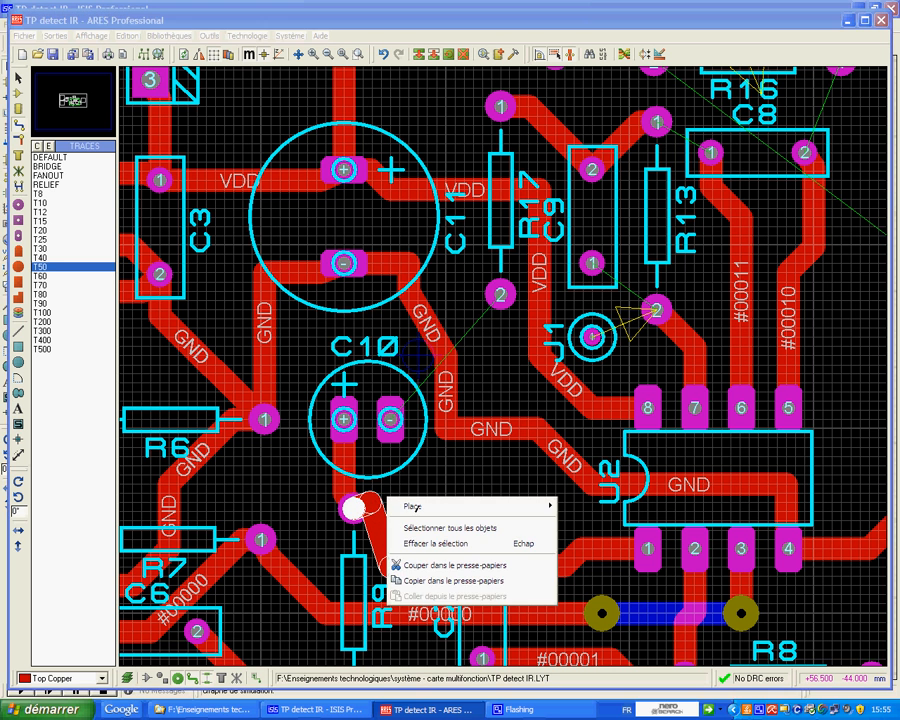
click(422, 468)
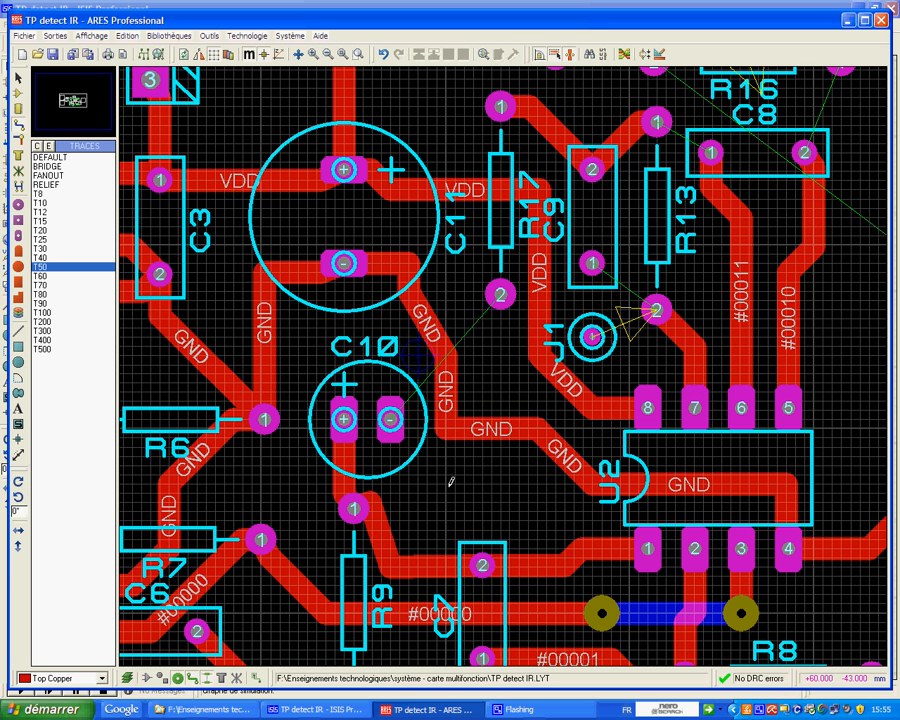
right_click(386, 494)
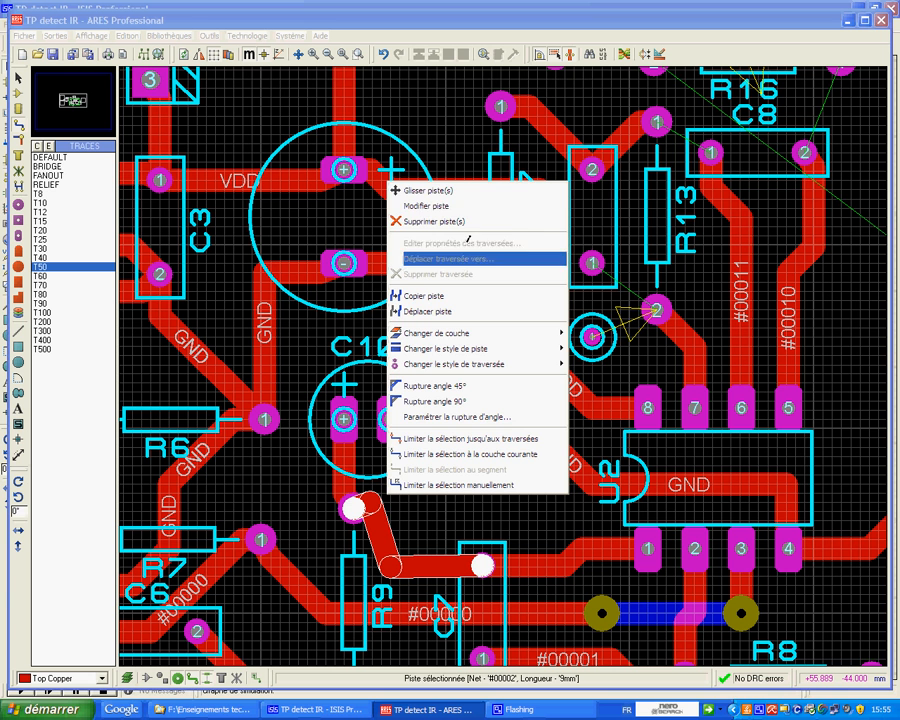
click(398, 190)
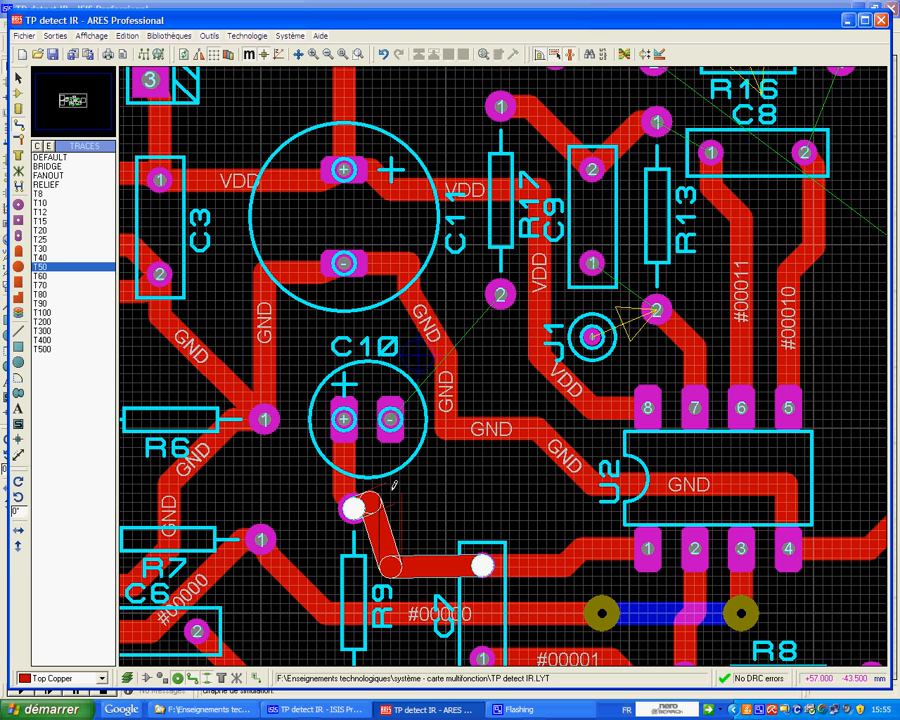
click(364, 504)
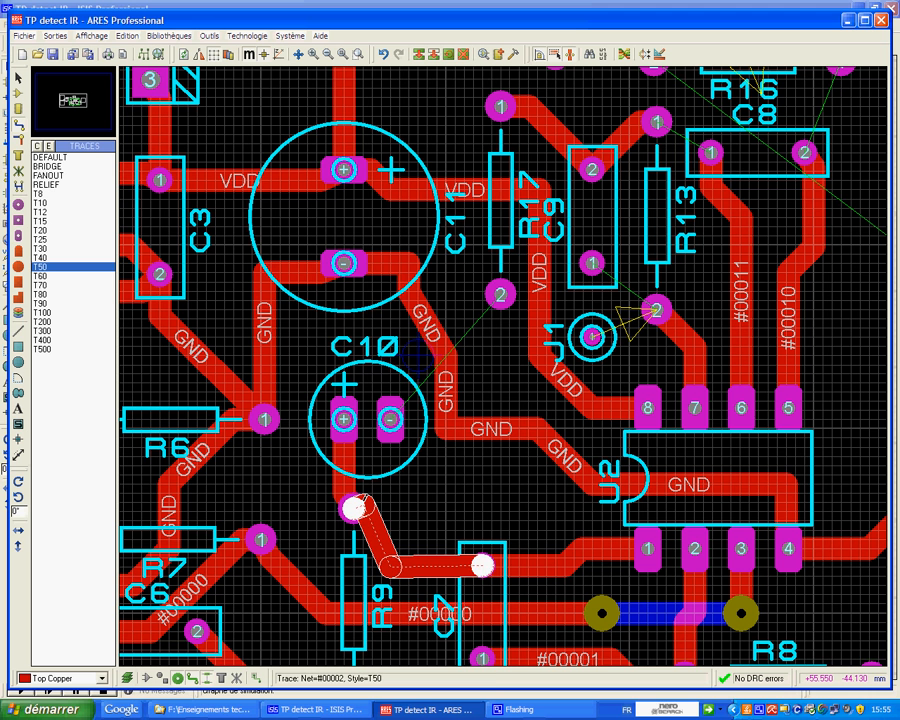
click(400, 506)
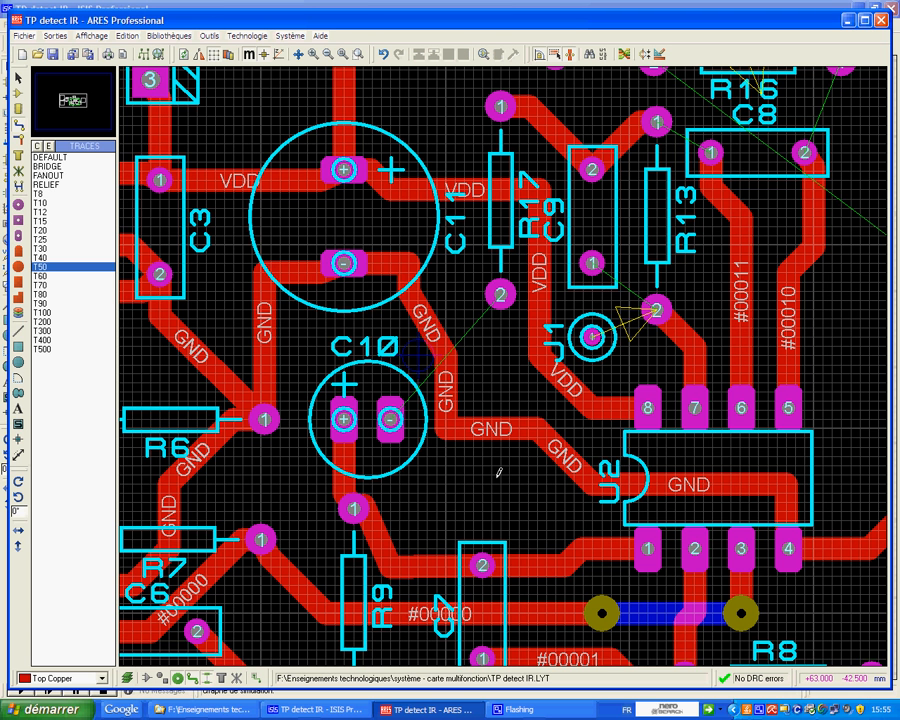
Step: Route C10's negative pin to R17's pin 2, crossing the GND trace with a Bottom Copper jumper between vias below and above it
click(392, 416)
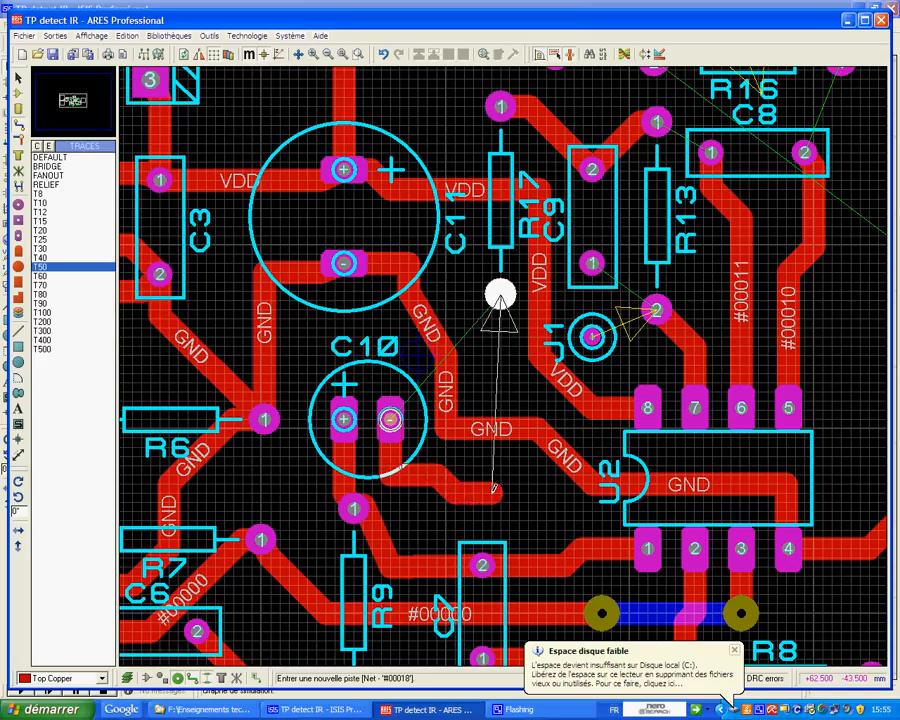
double_click(492, 490)
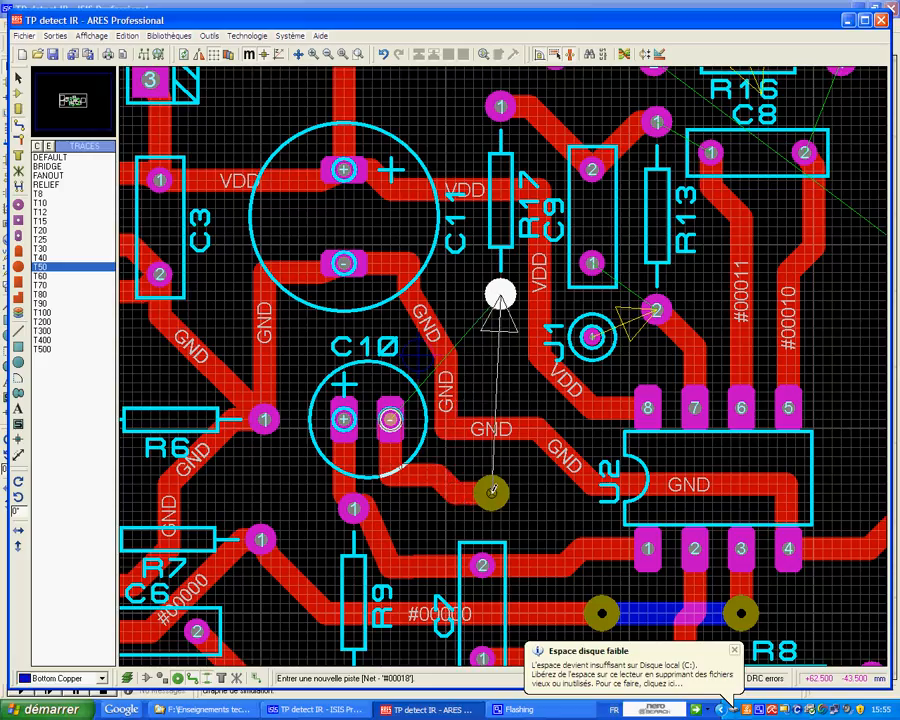
double_click(494, 360)
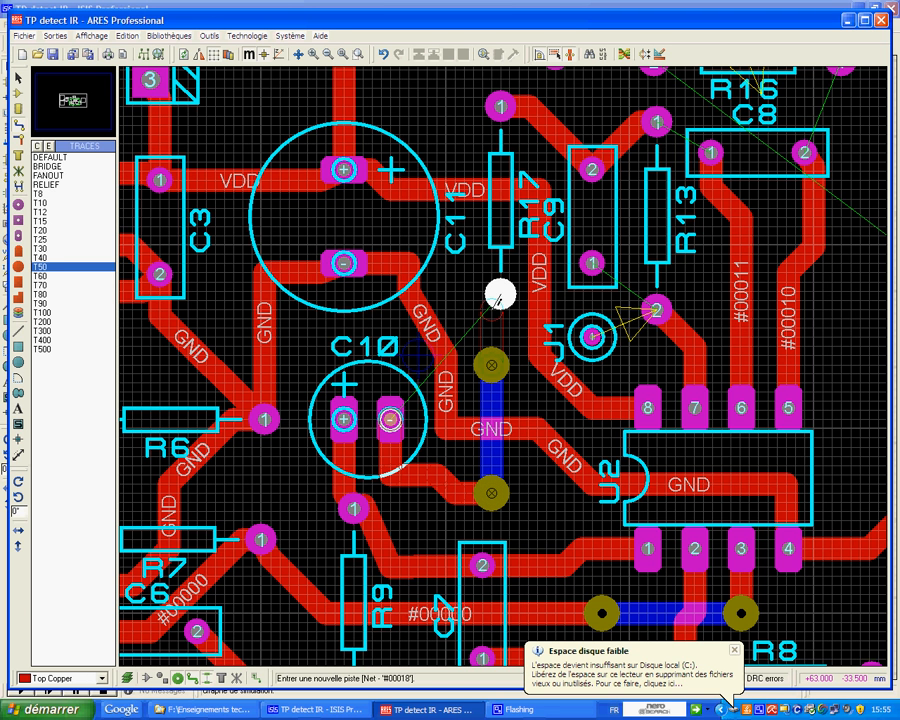
click(499, 294)
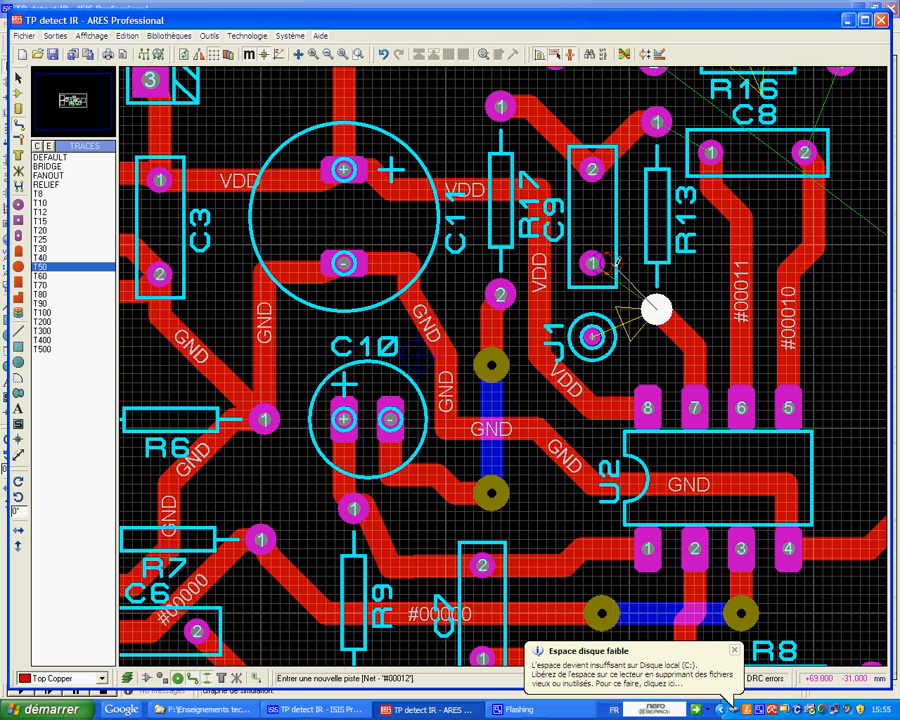
Step: Route C9's pin 1 to R13's pin 2, and R13's pin 1 to C8's pin 1
click(605, 261)
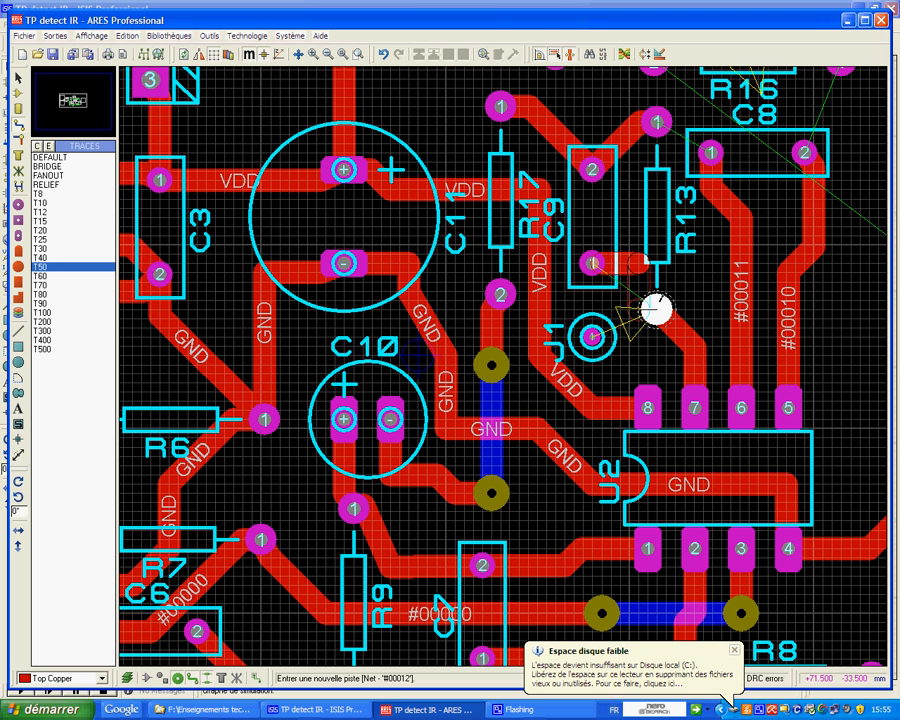
click(656, 310)
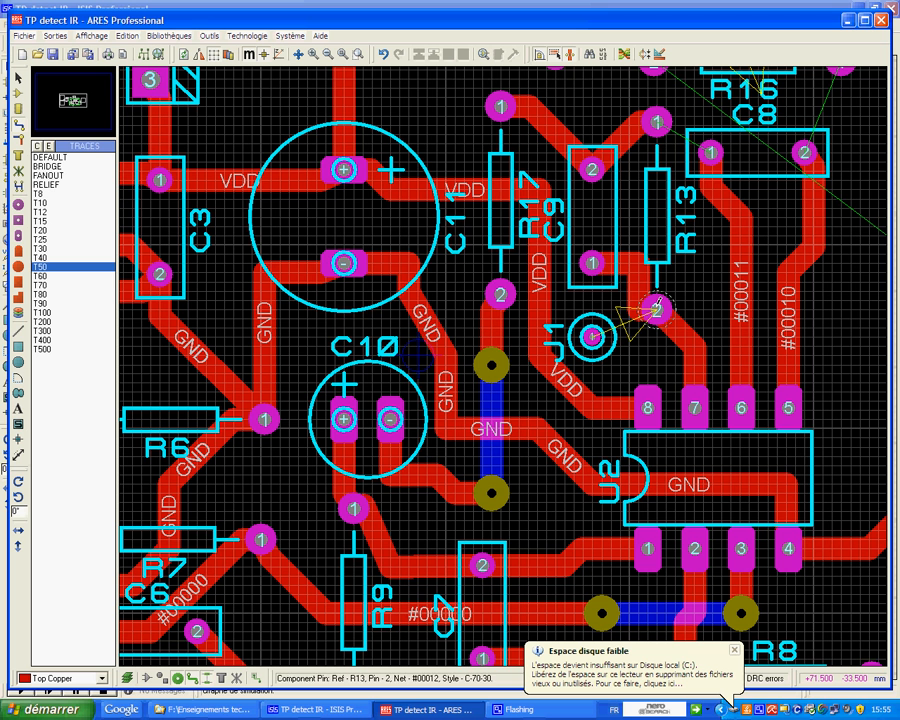
click(683, 120)
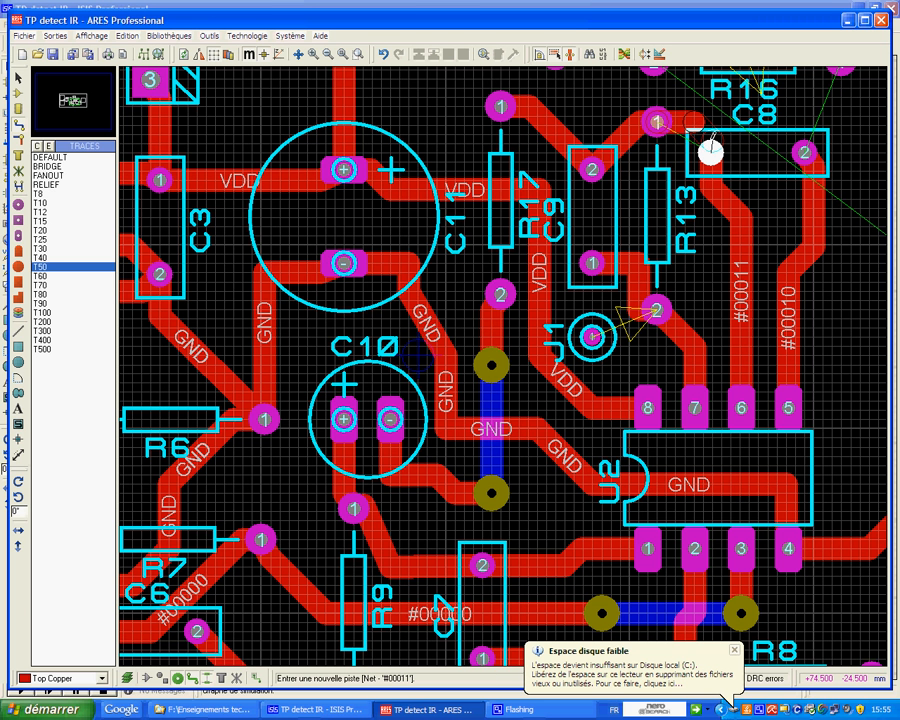
click(710, 150)
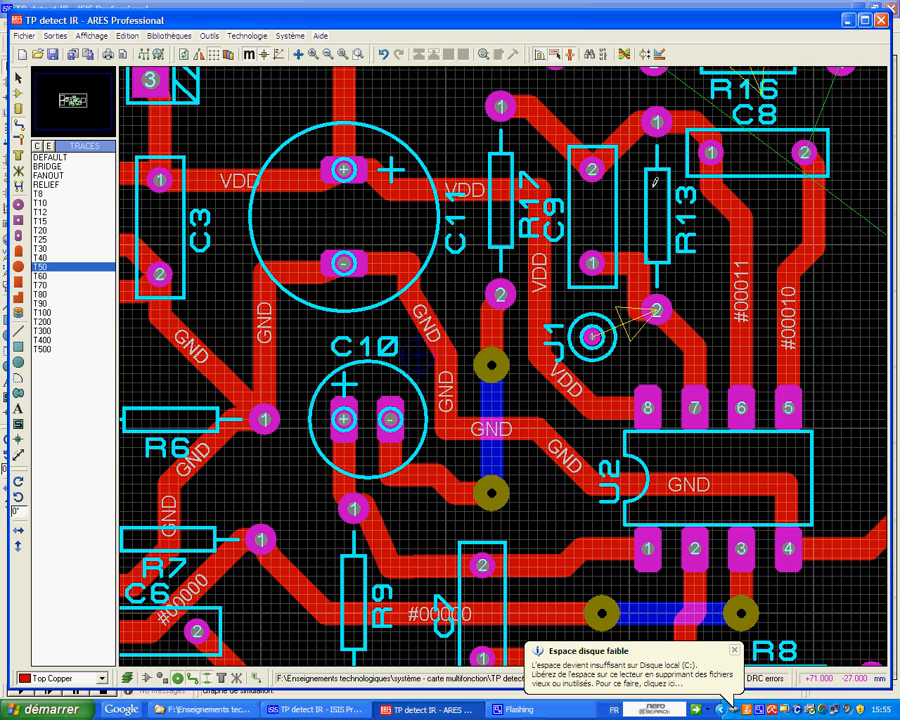
Step: Route R14's pin 1 diagonally and down to R16's pin 2, and connect C8's pin 2 to R16's pin 1
scroll(655, 180, down, 2)
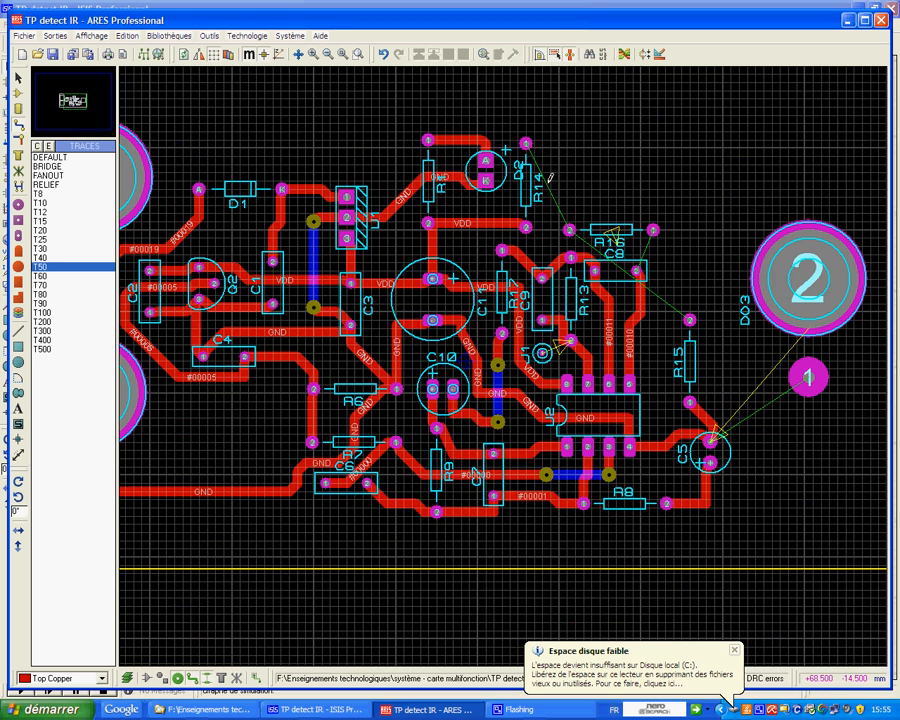
scroll(549, 177, up, 2)
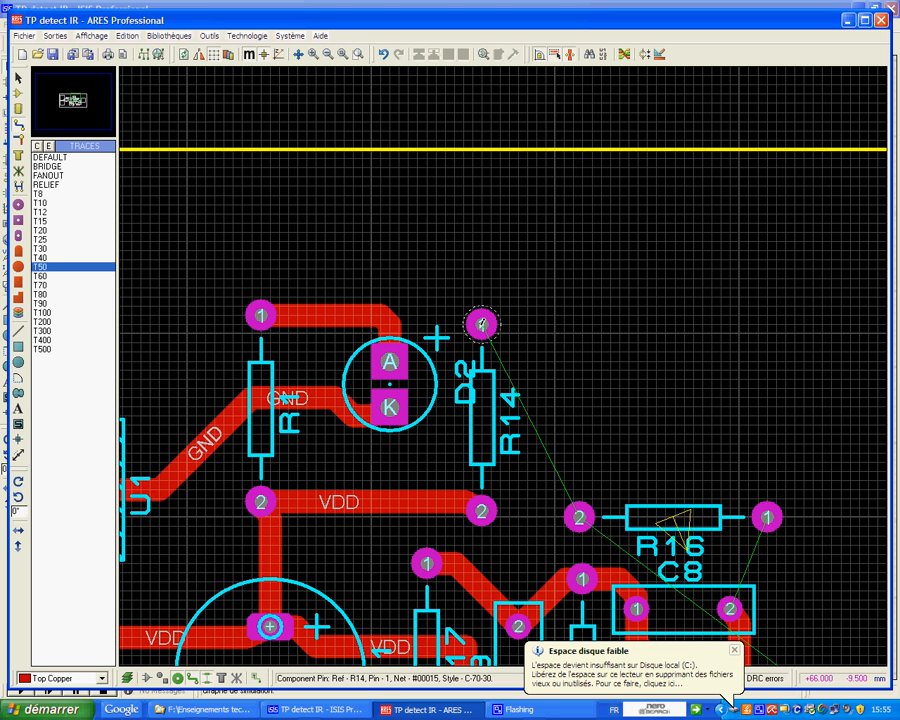
click(482, 324)
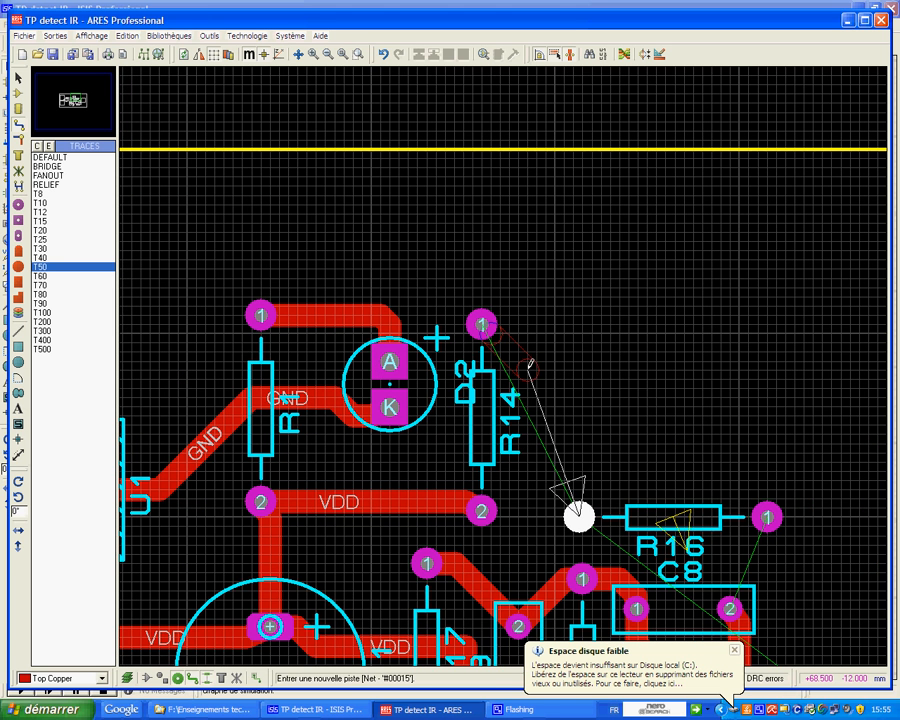
click(577, 442)
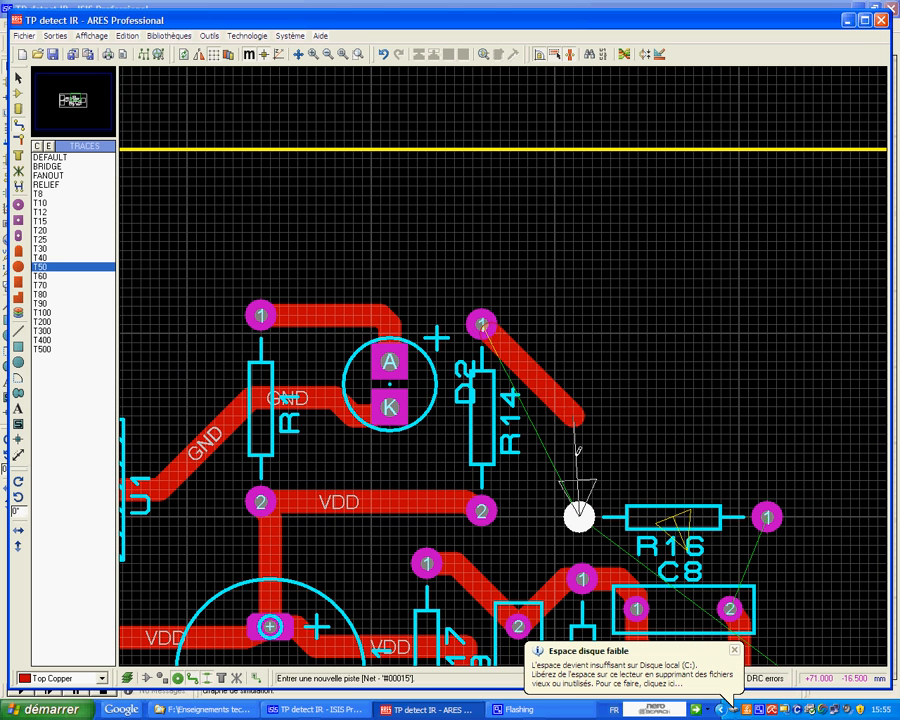
click(578, 516)
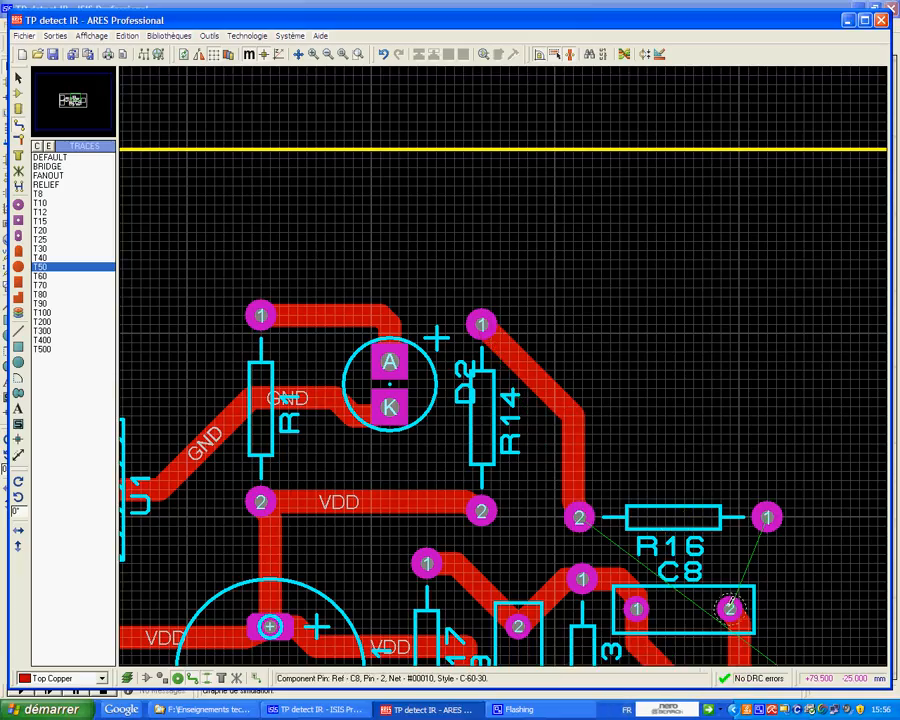
click(766, 517)
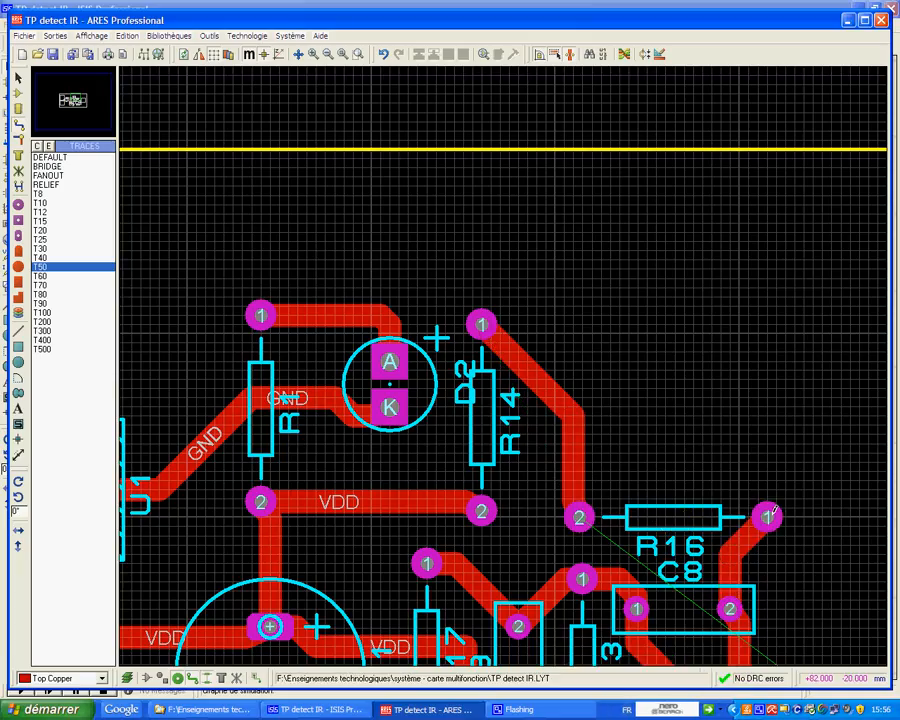
Step: Route R15's pin 2 up and across above R16 to R16's pin 2, and DO3's pin 1 to C5's negative pin
scroll(694, 567, down, 2)
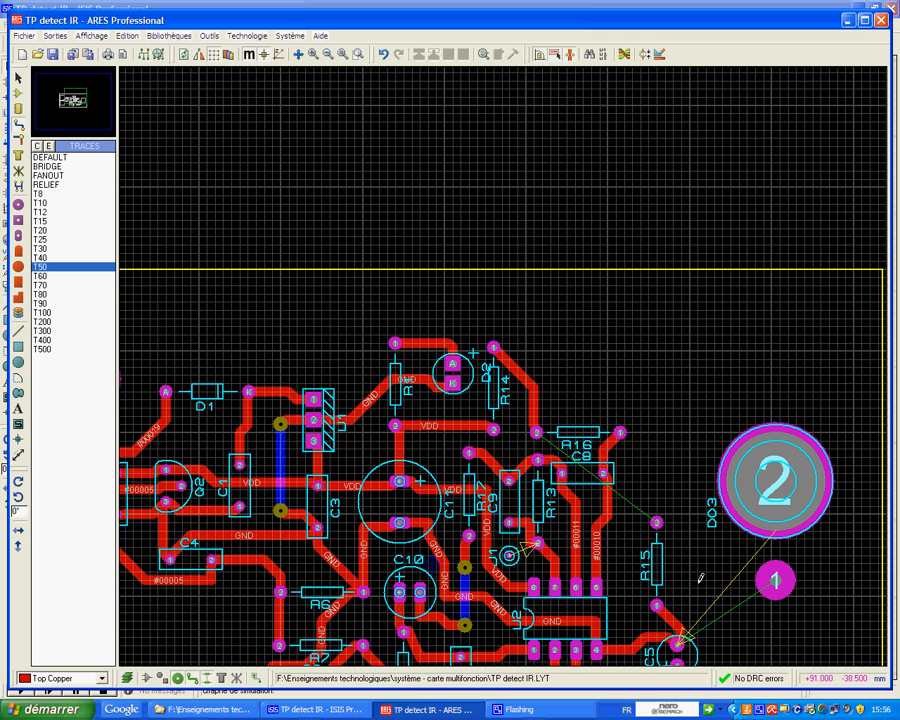
click(536, 432)
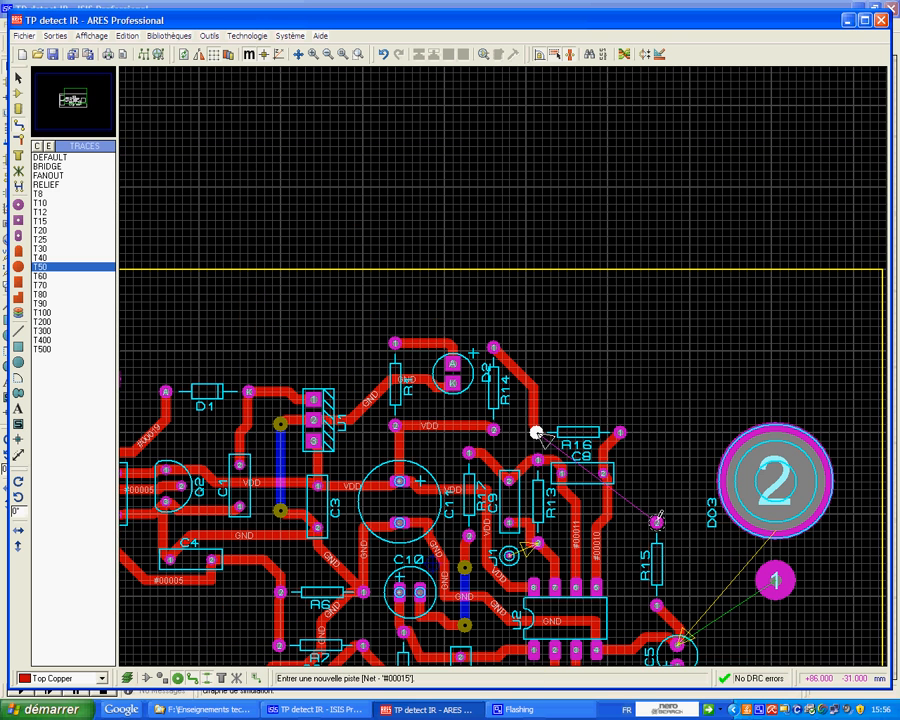
click(655, 404)
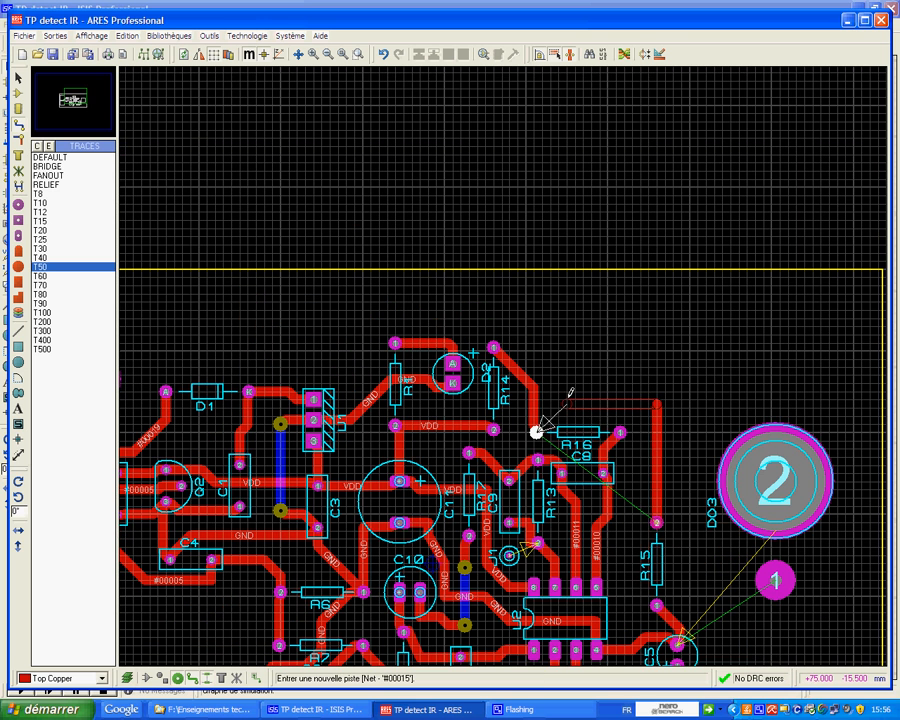
click(570, 403)
click(536, 431)
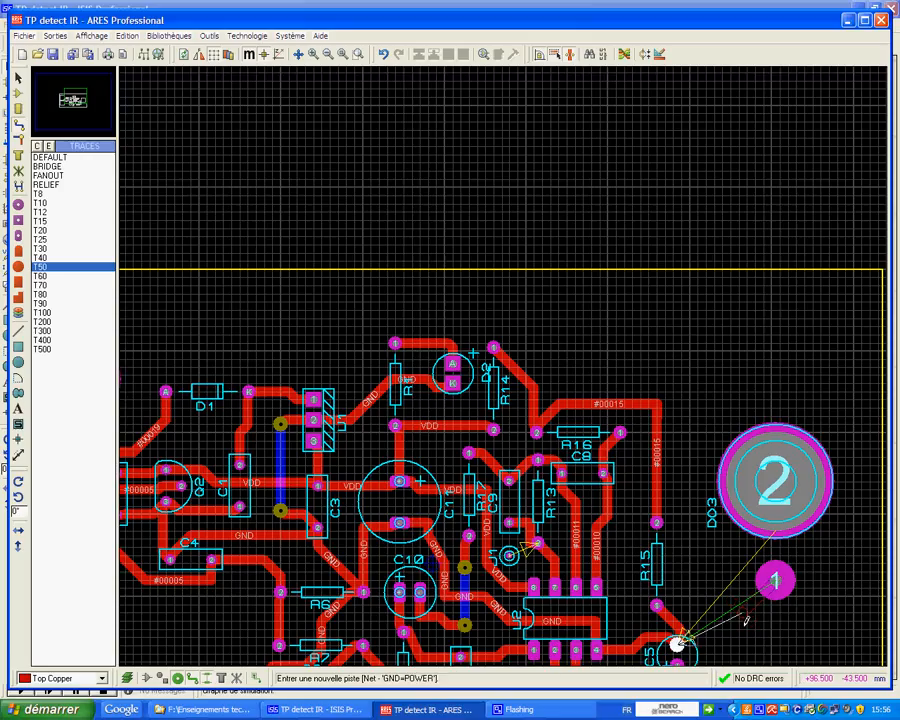
click(678, 640)
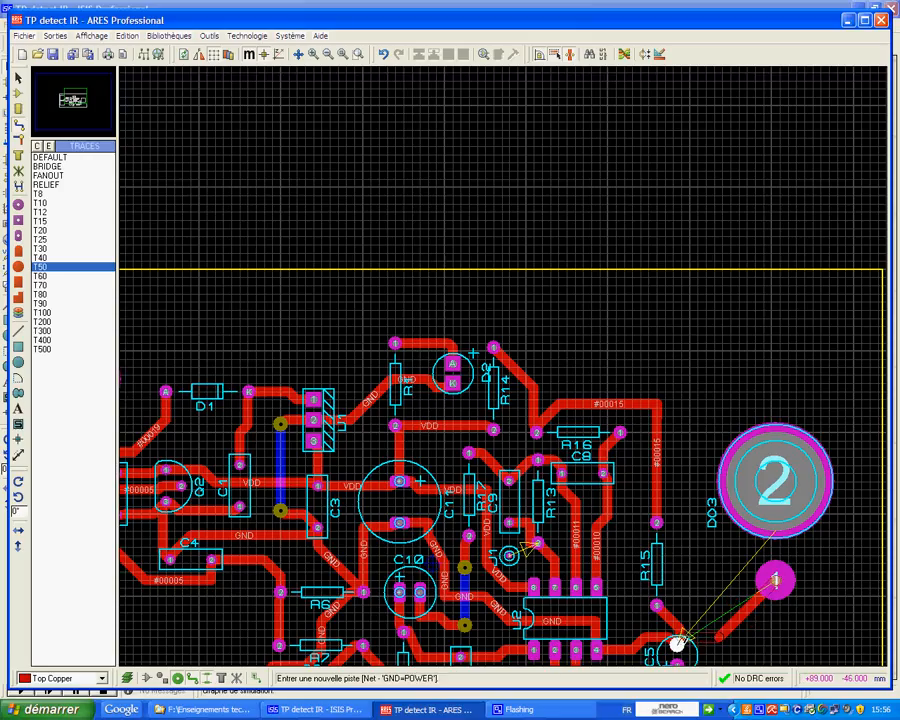
click(678, 640)
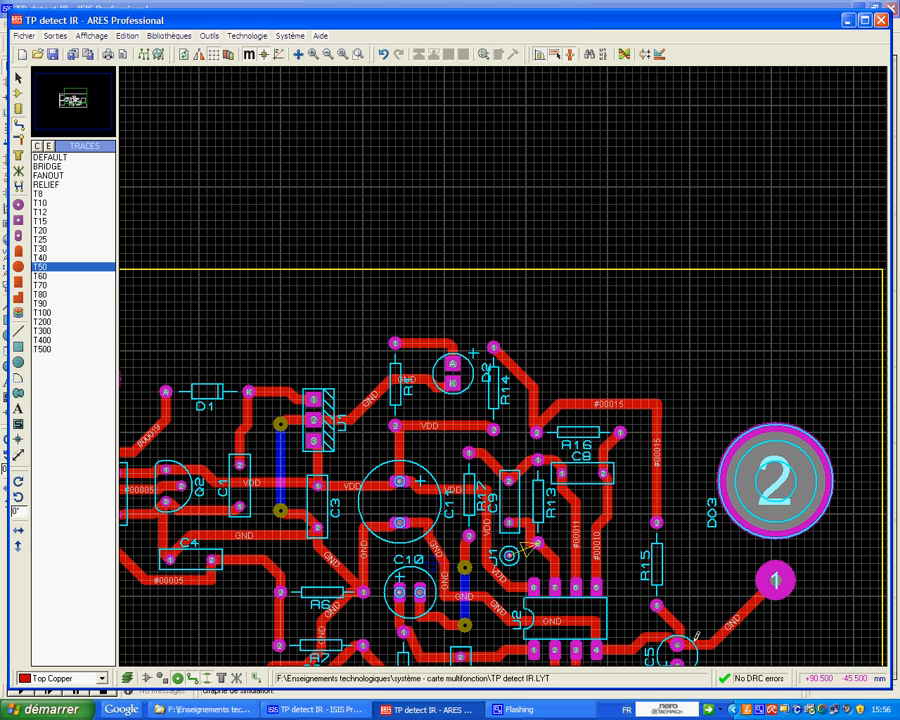
scroll(697, 634, down, 2)
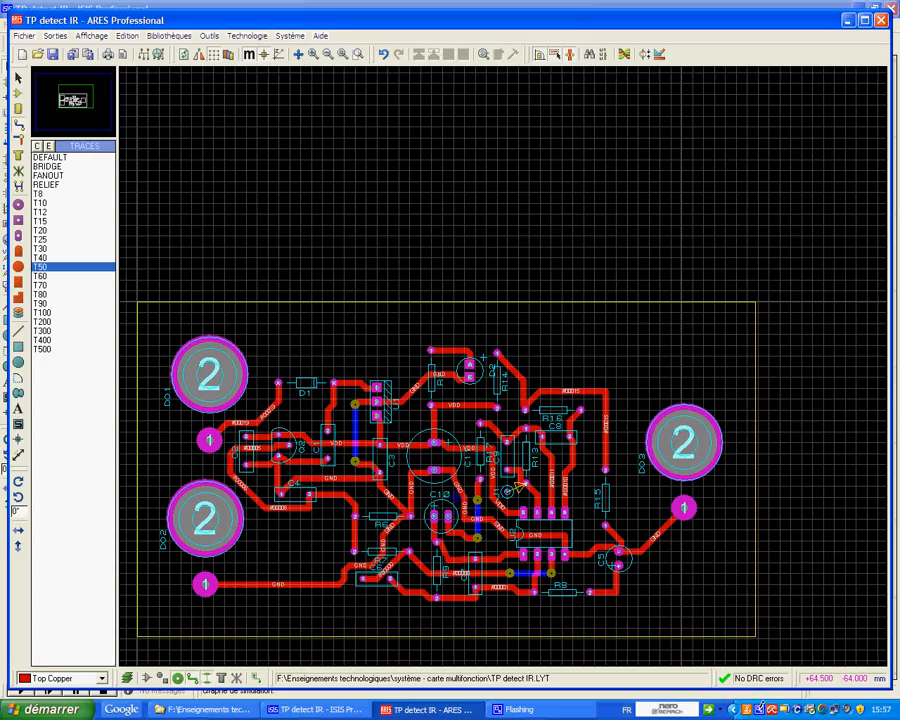
right_click(758, 709)
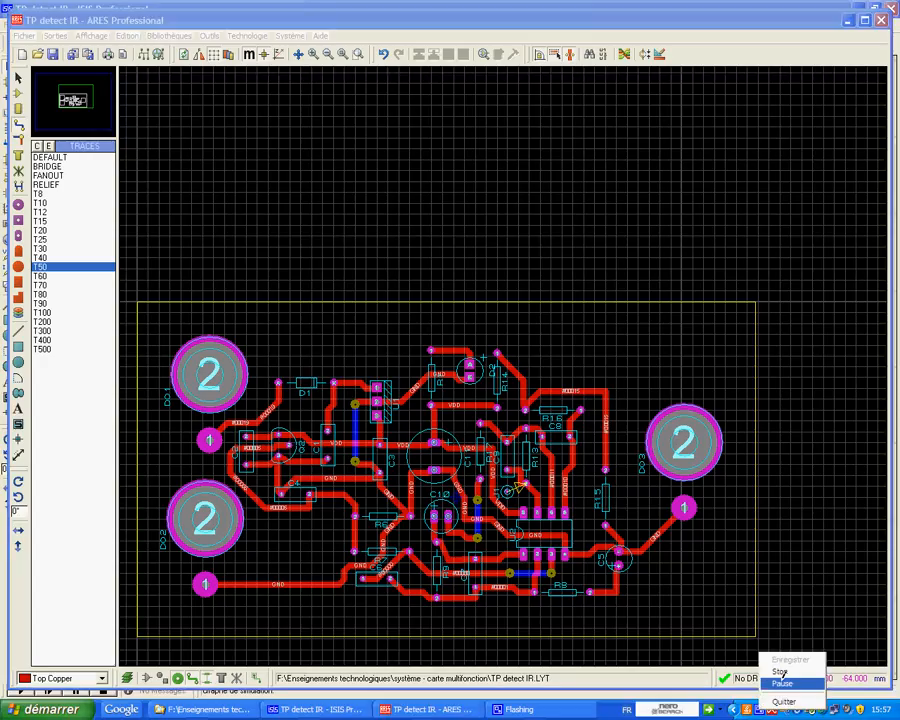